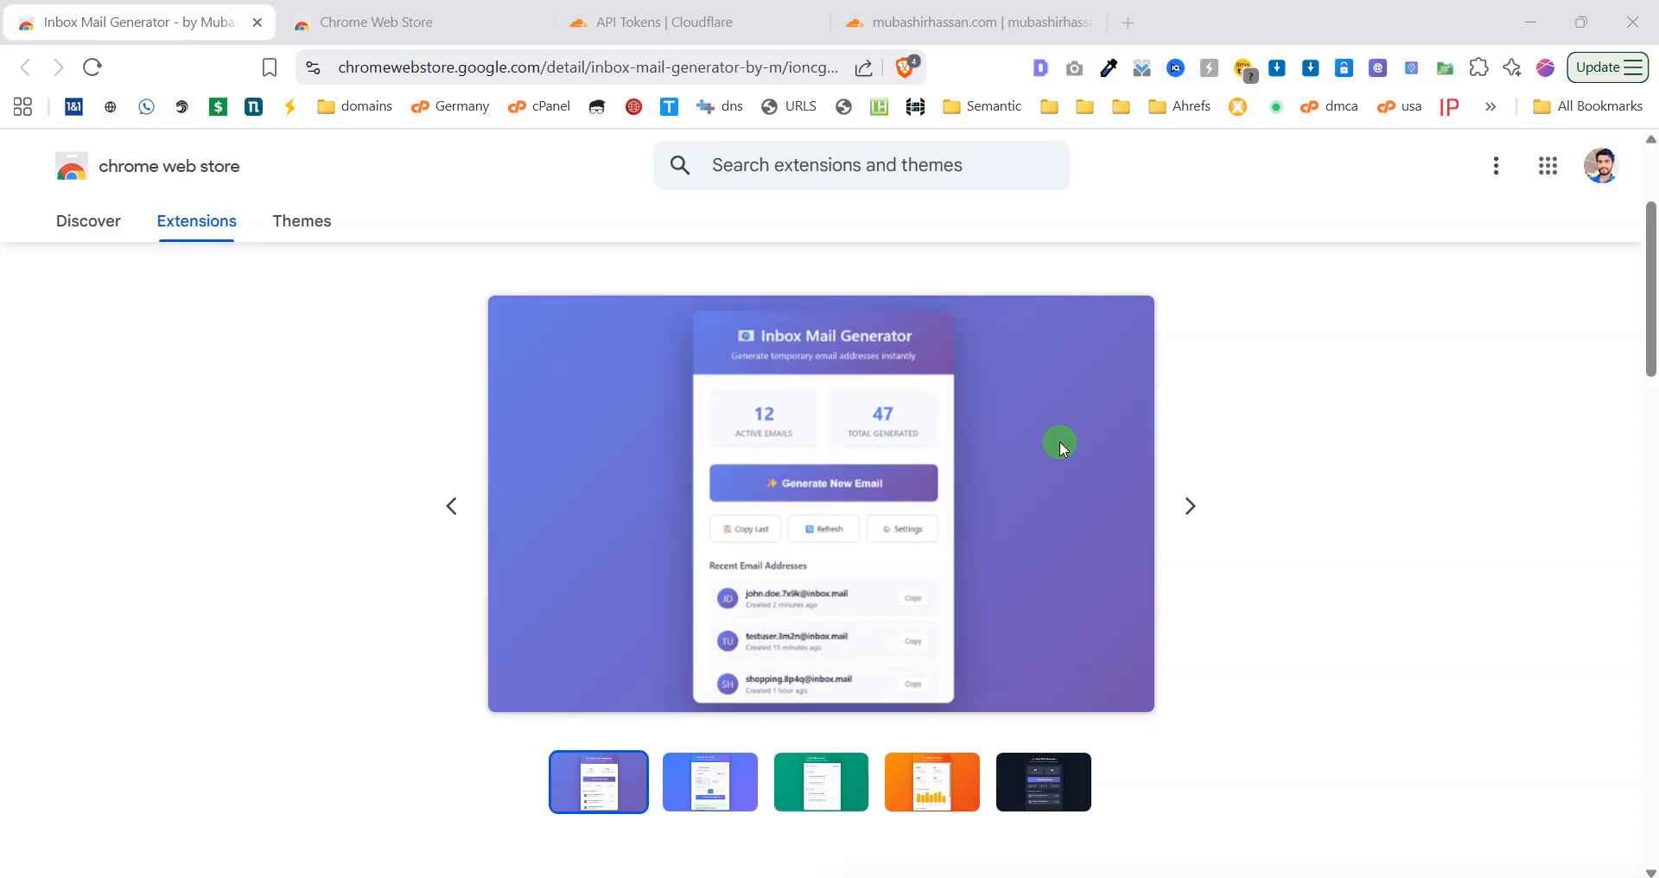
Return to the Chrome Web Store home tab with 'Inbox mail' already in the search box.
{"action": "scroll", "coordinate": [1060, 441], "scroll_direction": "up", "scroll_amount": 3}
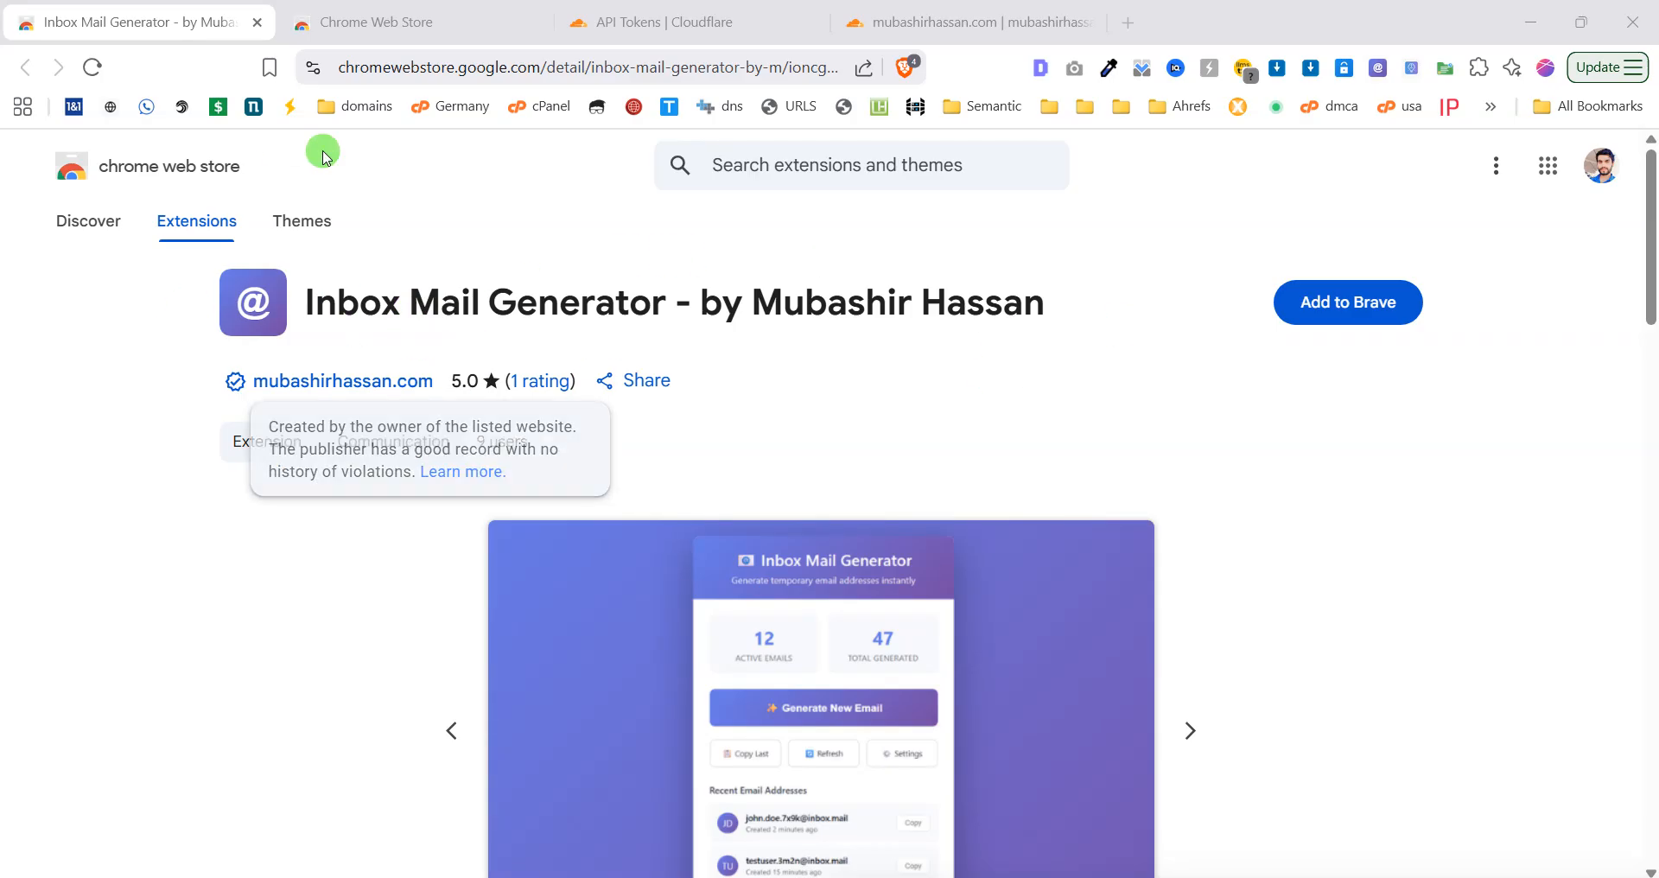
{"action": "left_click", "coordinate": [415, 12]}
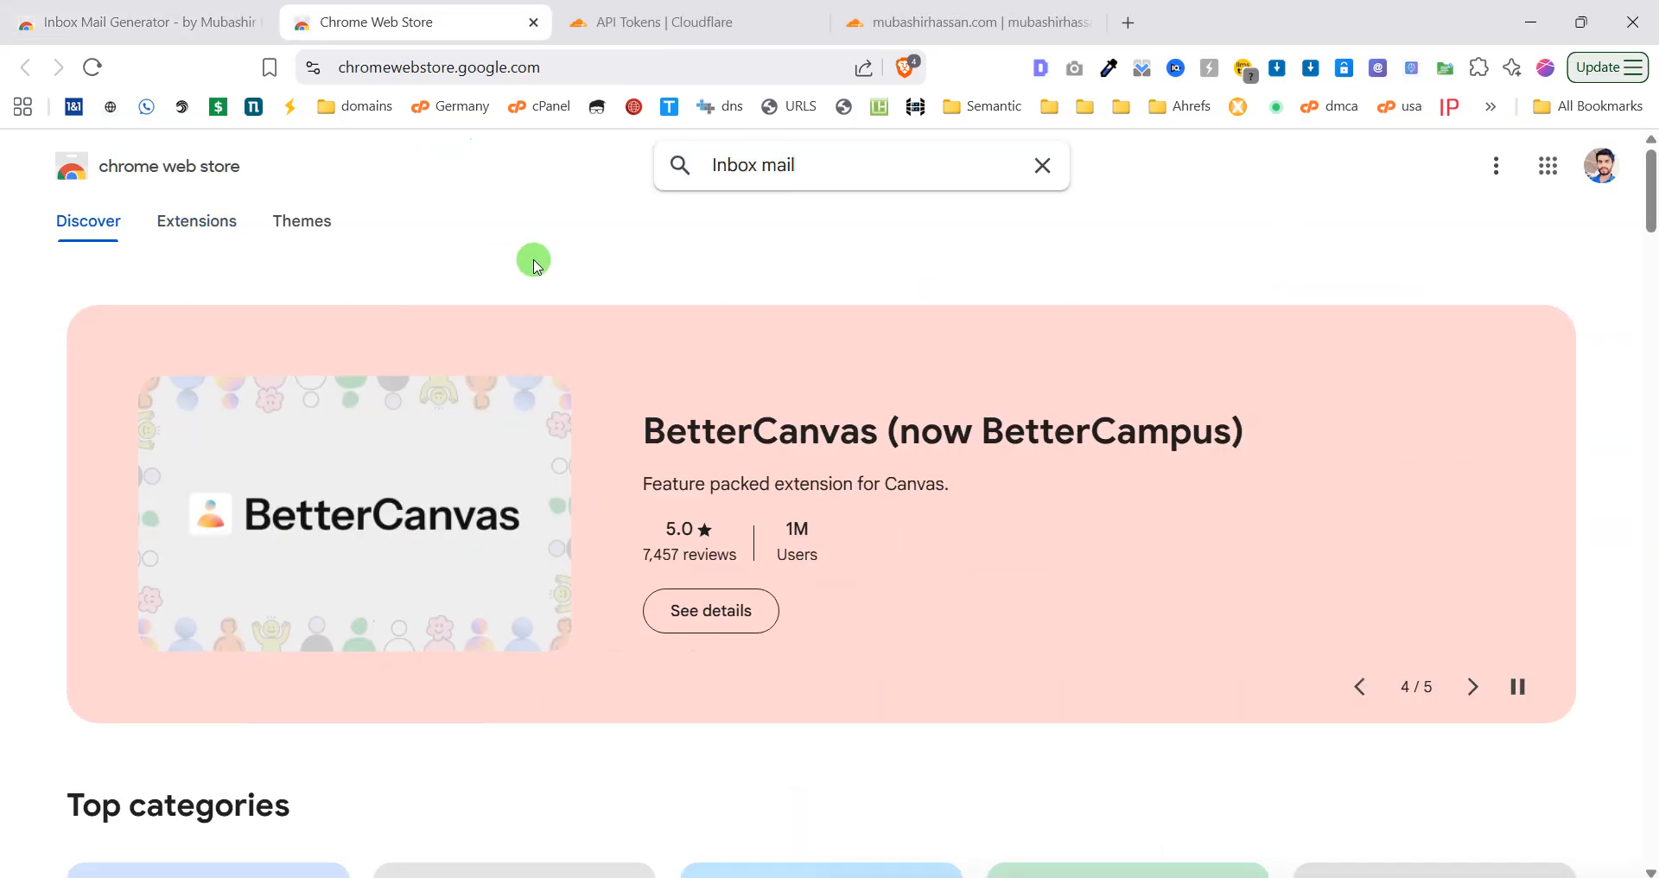
Search the store for Inbox Mail Generator and open its listing (rated 5.0, 9 users).
{"action": "left_click", "coordinate": [816, 163]}
{"action": "left_click", "coordinate": [848, 285]}
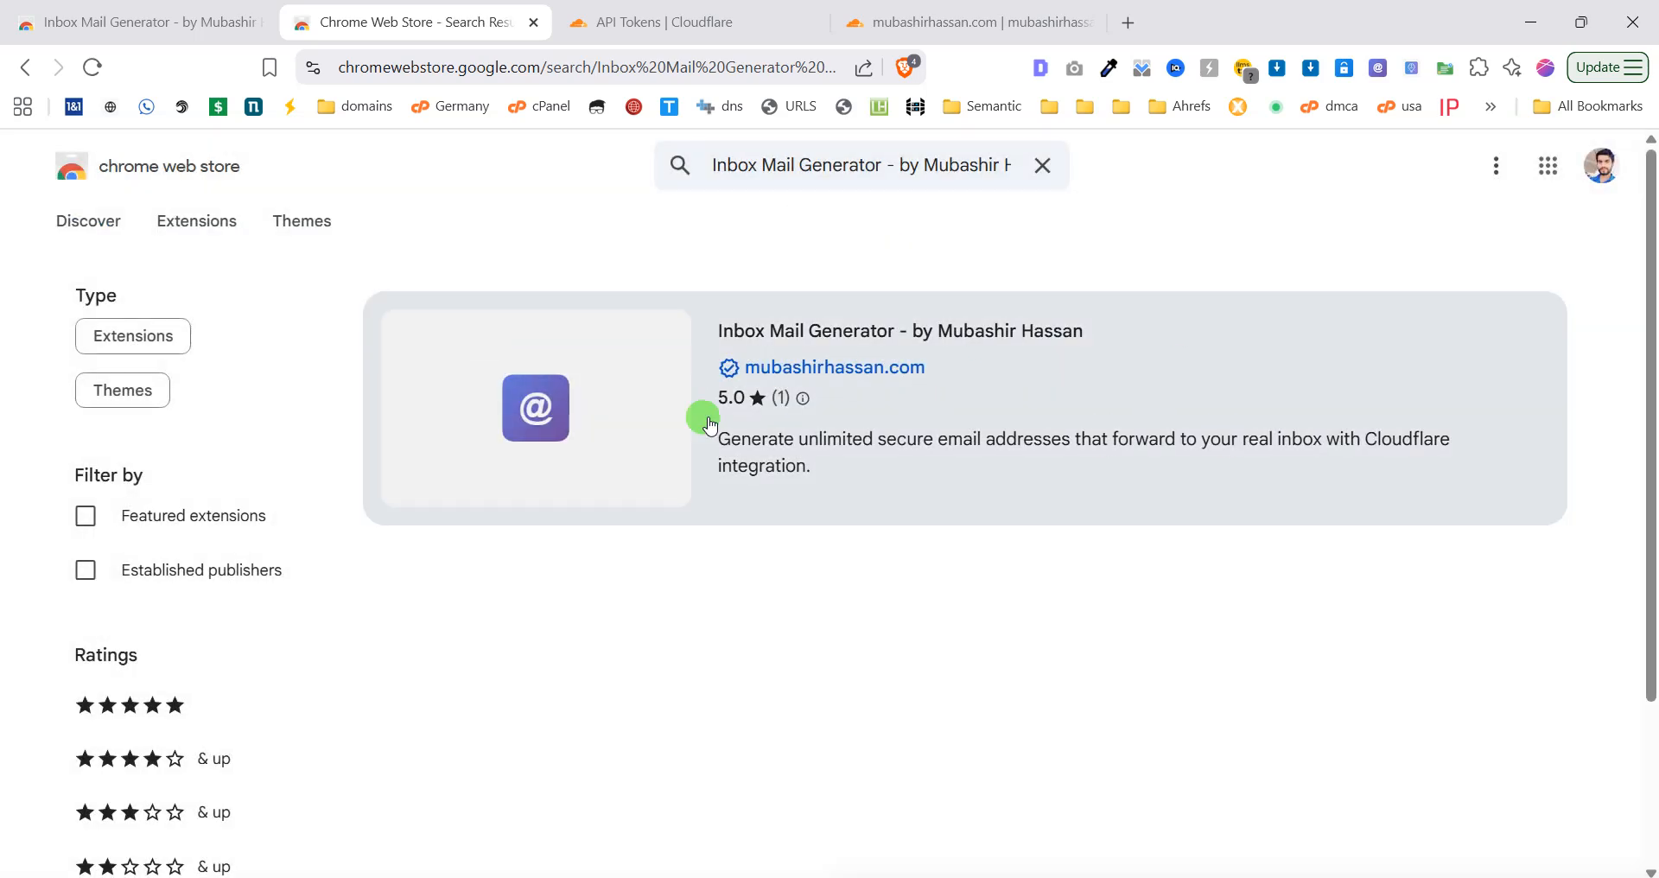
{"action": "left_click", "coordinate": [824, 428]}
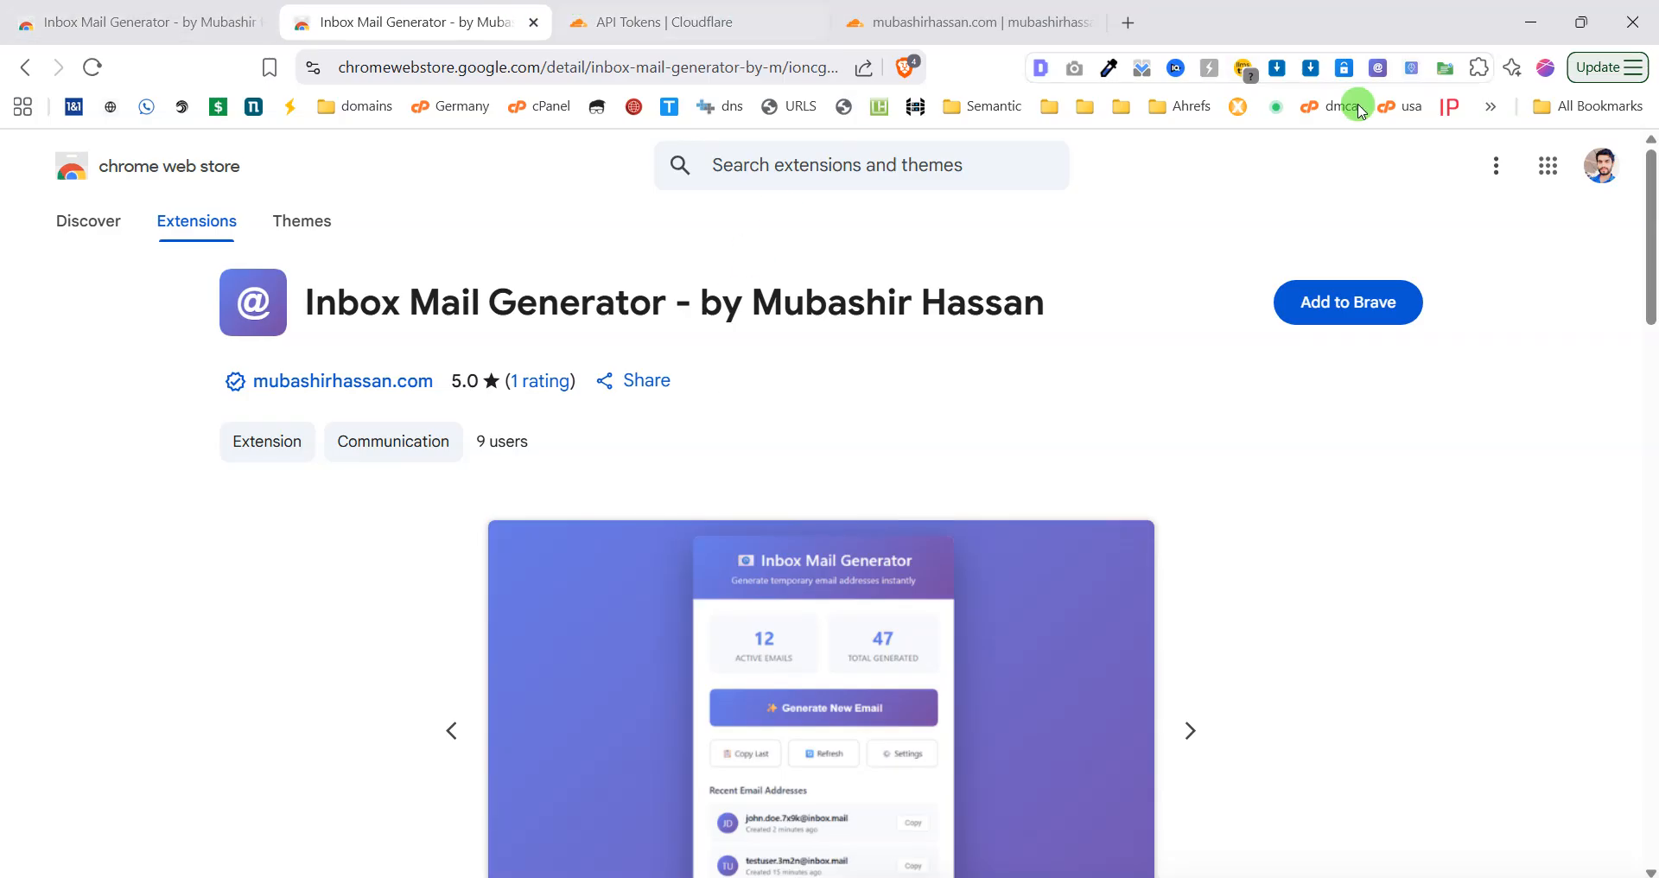
Review the extension's Initial Setup popup and return to the Cloudflare domain overview tab.
{"action": "left_click", "coordinate": [1378, 69]}
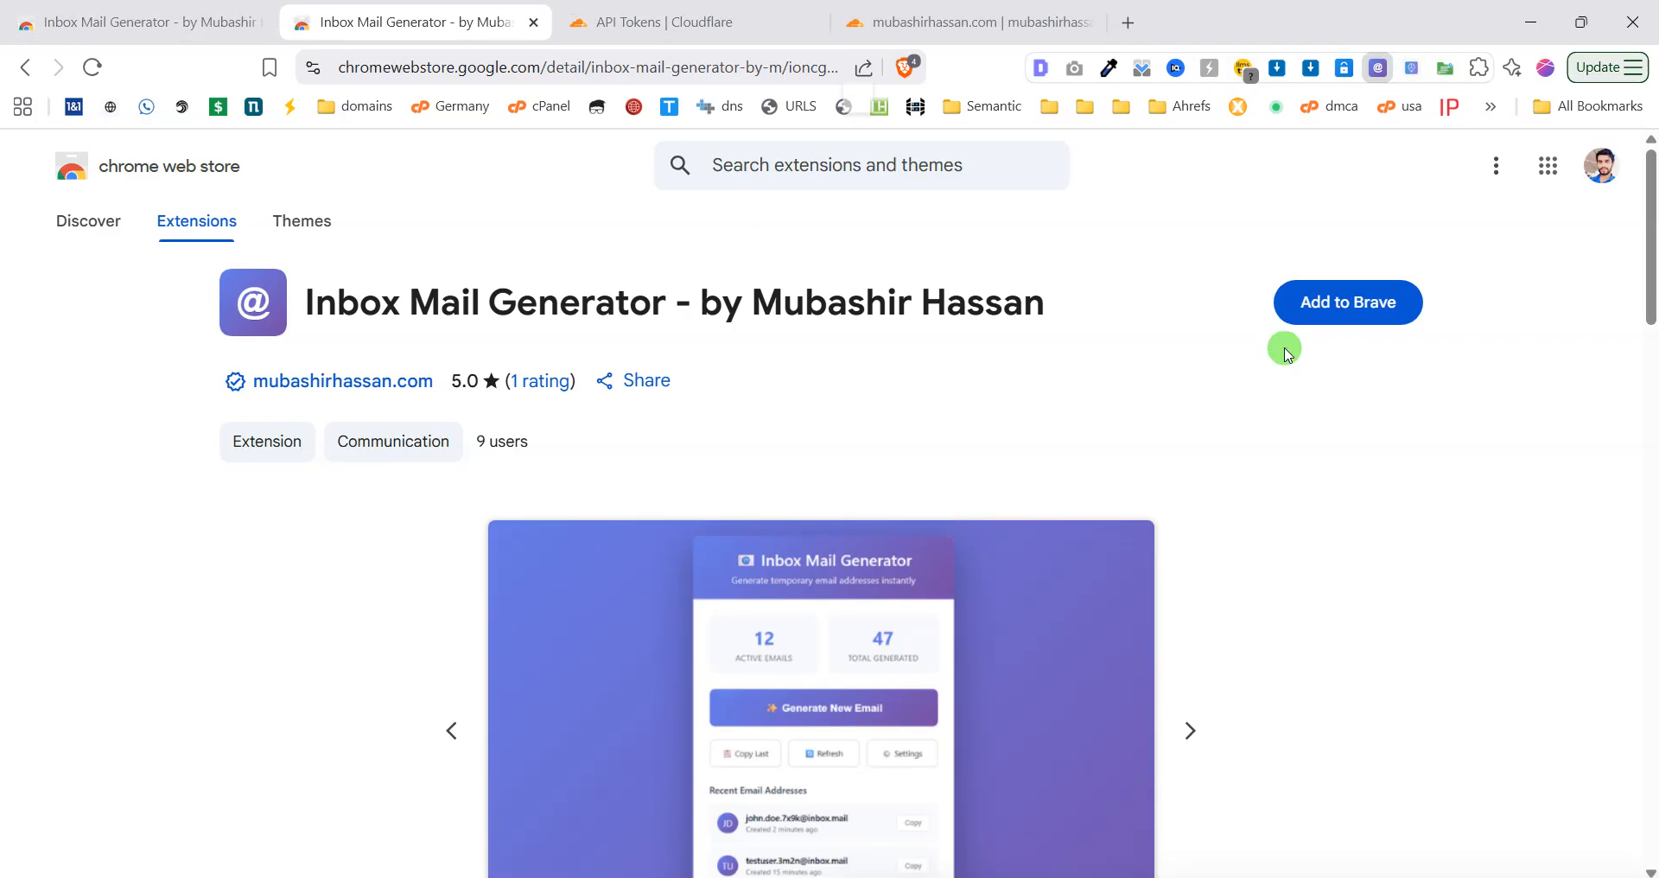
{"action": "scroll", "coordinate": [996, 448], "scroll_direction": "down", "scroll_amount": 1}
{"action": "scroll", "coordinate": [995, 447], "scroll_direction": "down", "scroll_amount": 2}
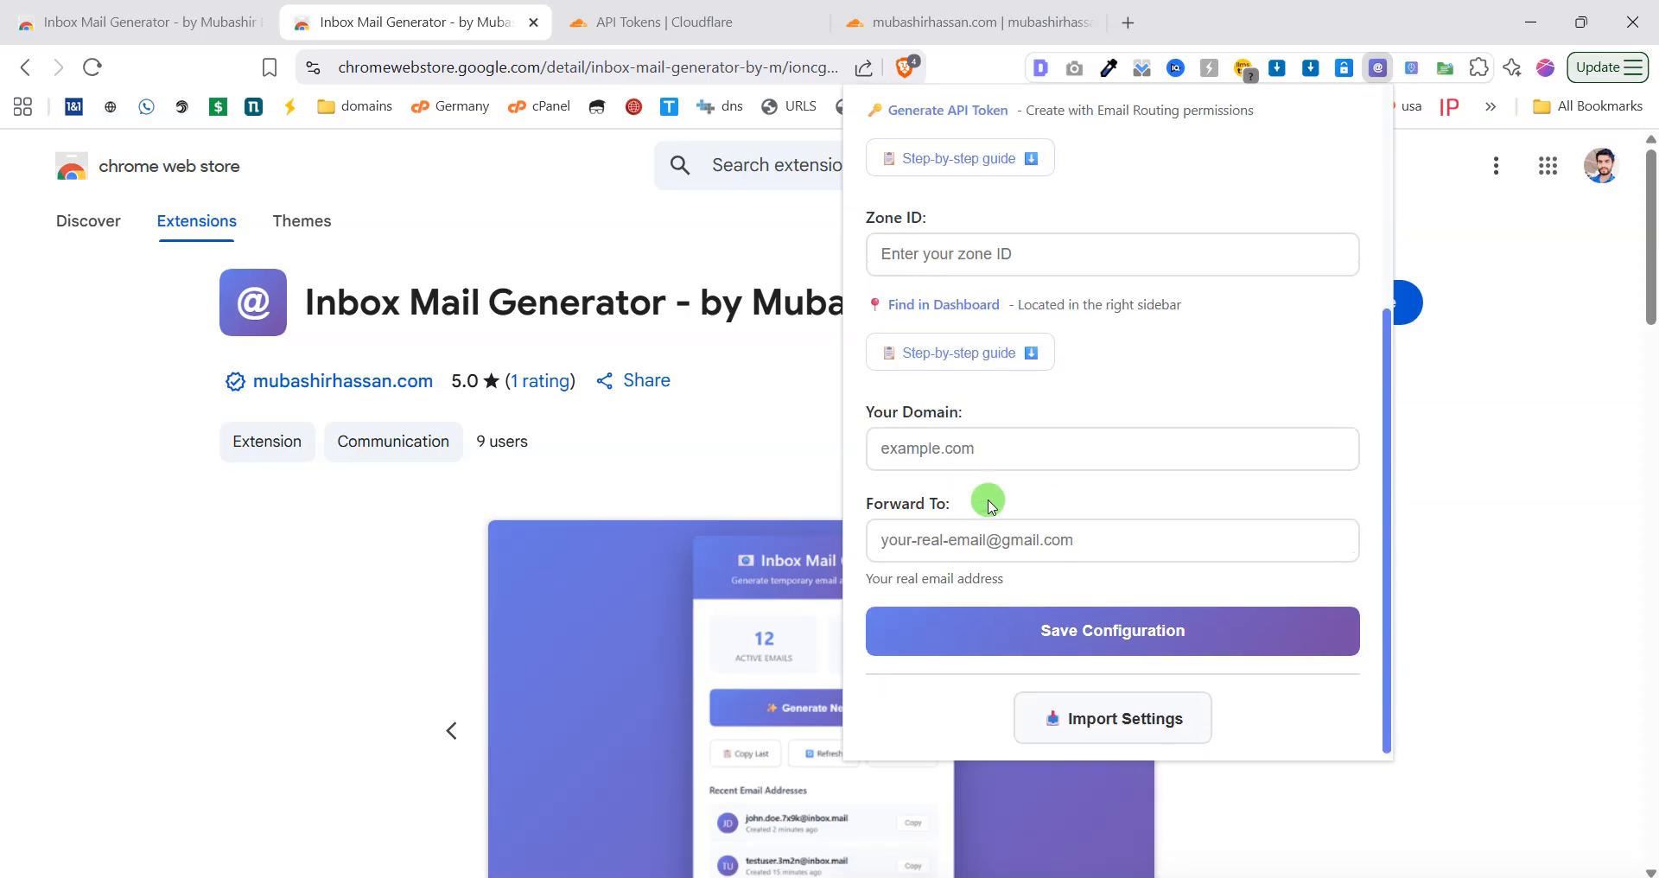
{"action": "scroll", "coordinate": [1003, 471], "scroll_direction": "up", "scroll_amount": 4}
{"action": "scroll", "coordinate": [1089, 398], "scroll_direction": "down", "scroll_amount": 3}
{"action": "scroll", "coordinate": [1074, 426], "scroll_direction": "up", "scroll_amount": 3}
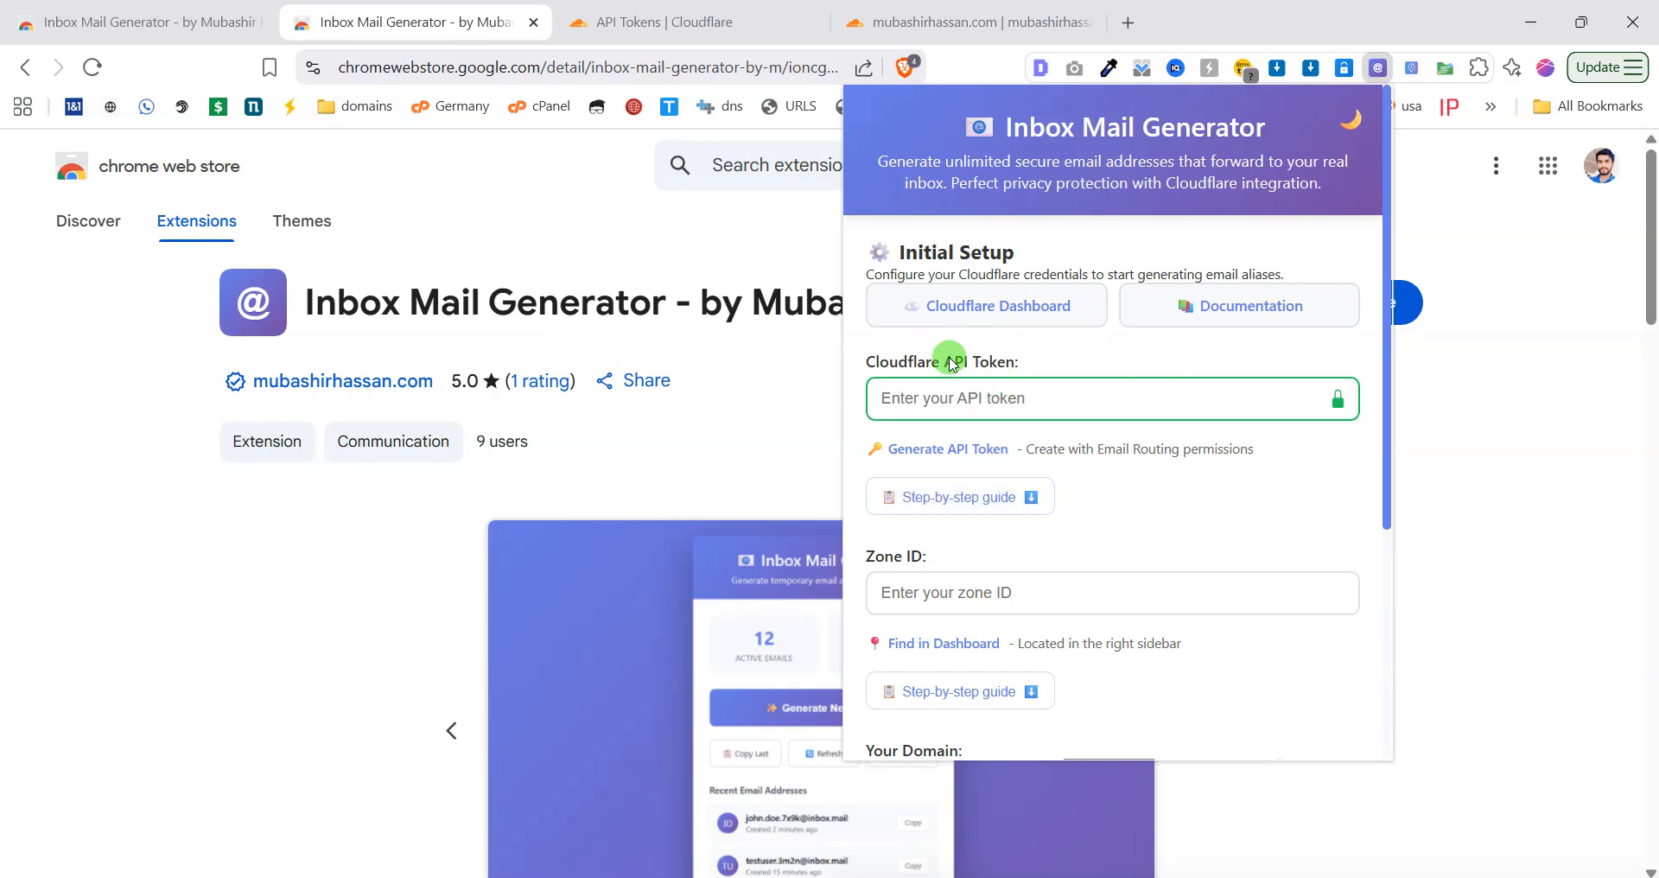
{"action": "scroll", "coordinate": [1024, 484], "scroll_direction": "down", "scroll_amount": 5}
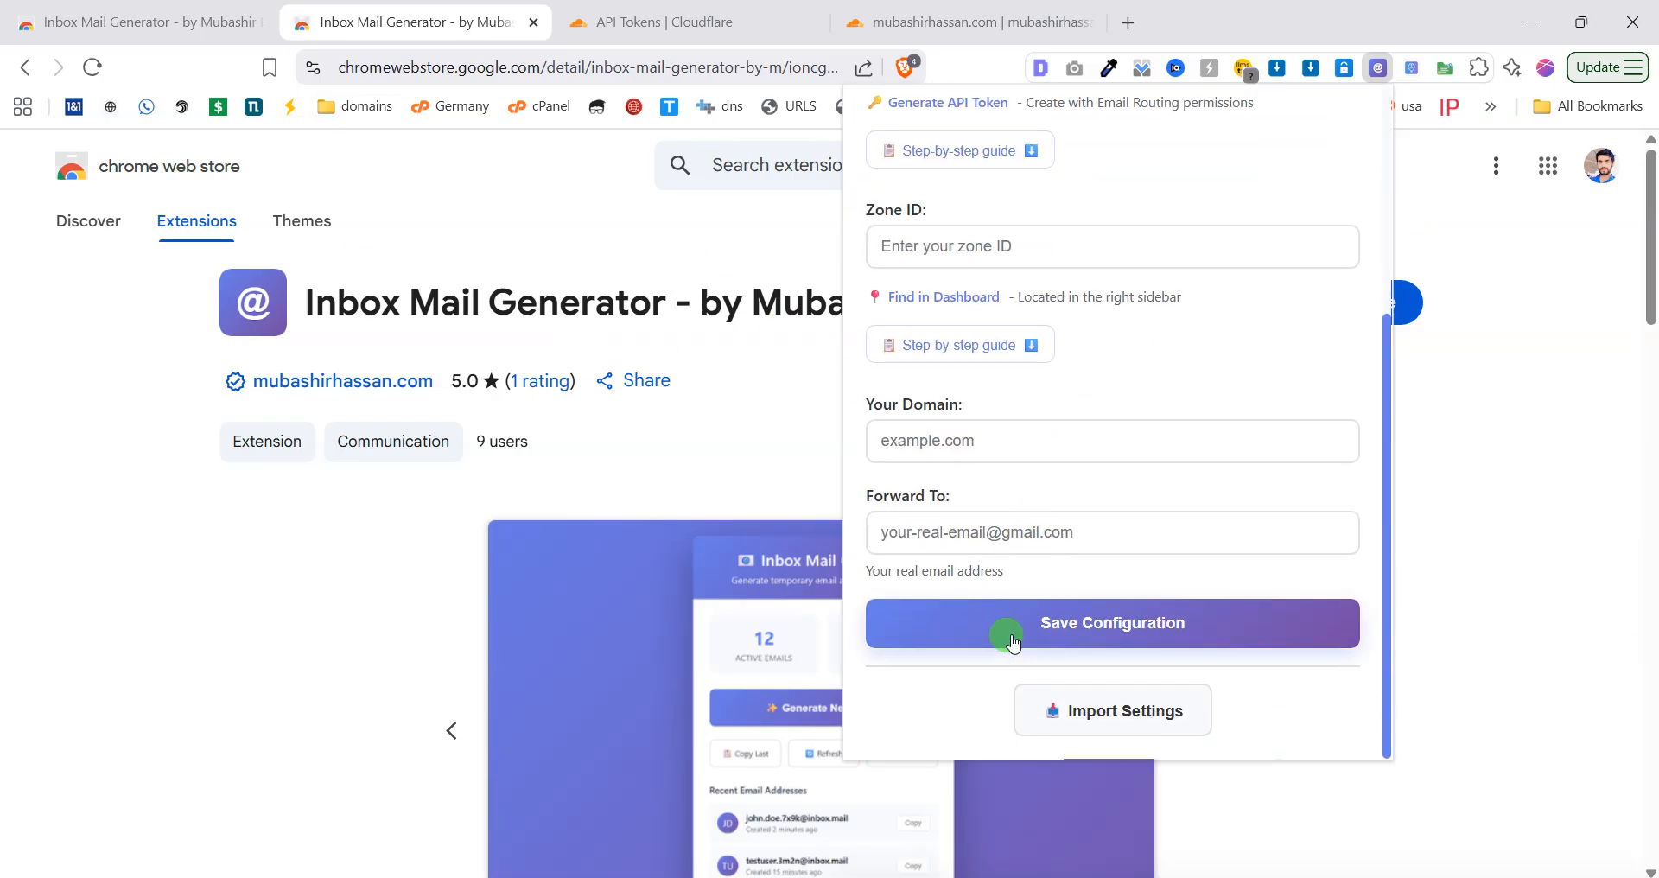
{"action": "scroll", "coordinate": [1007, 631], "scroll_direction": "up", "scroll_amount": 5}
{"action": "left_click", "coordinate": [684, 10]}
{"action": "left_click", "coordinate": [951, 15]}
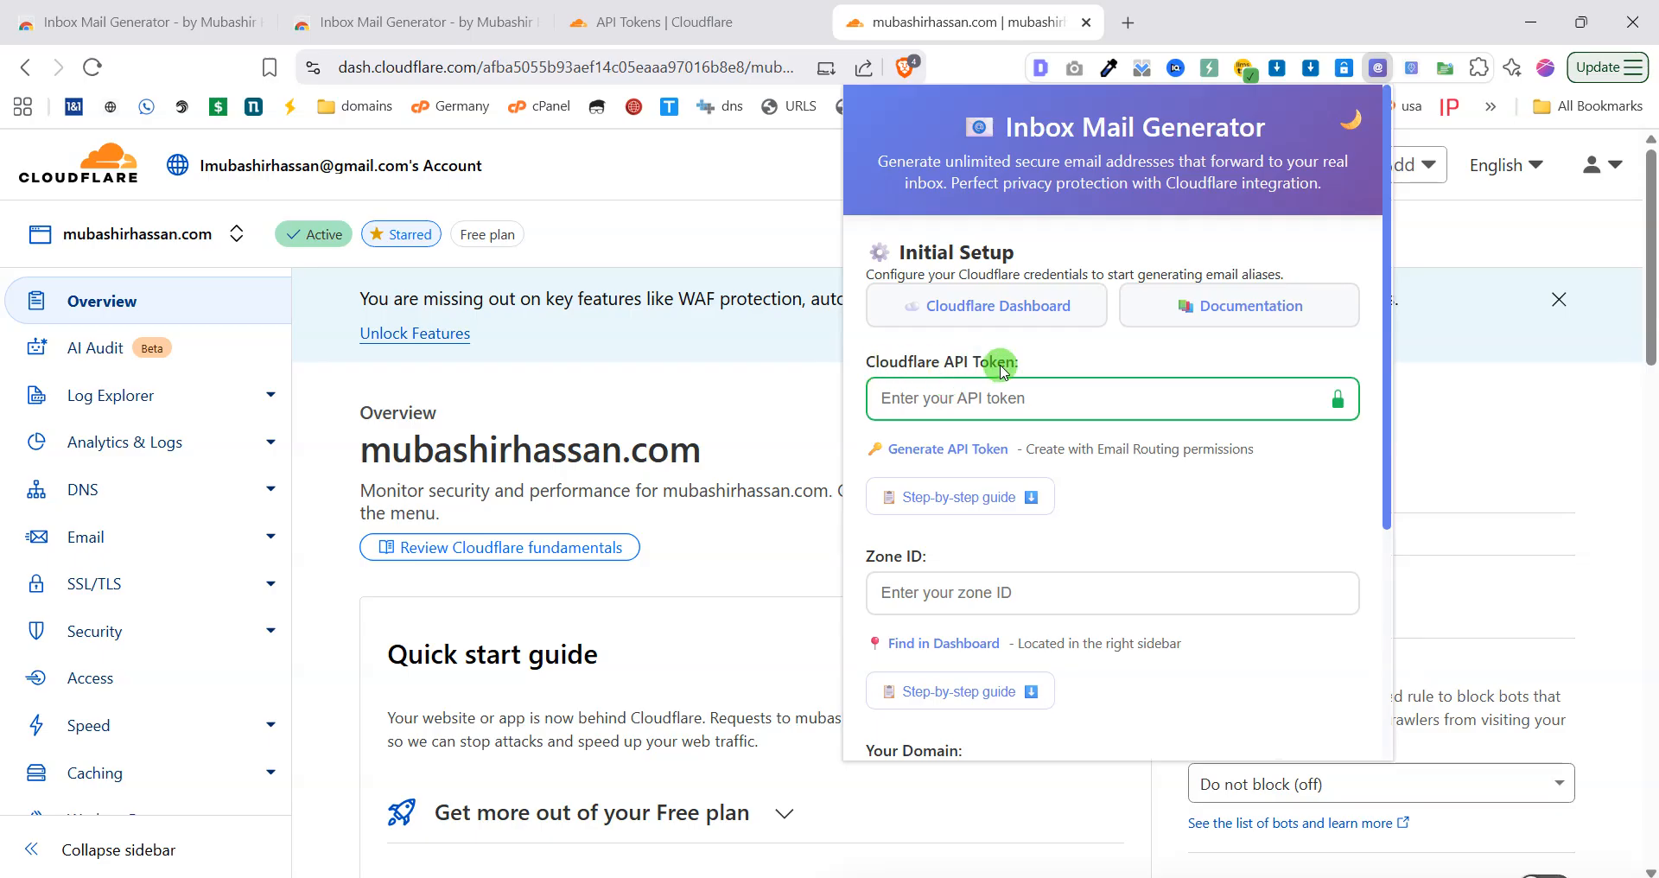
{"action": "left_click_drag", "start_coordinate": [1025, 365], "coordinate": [907, 363]}
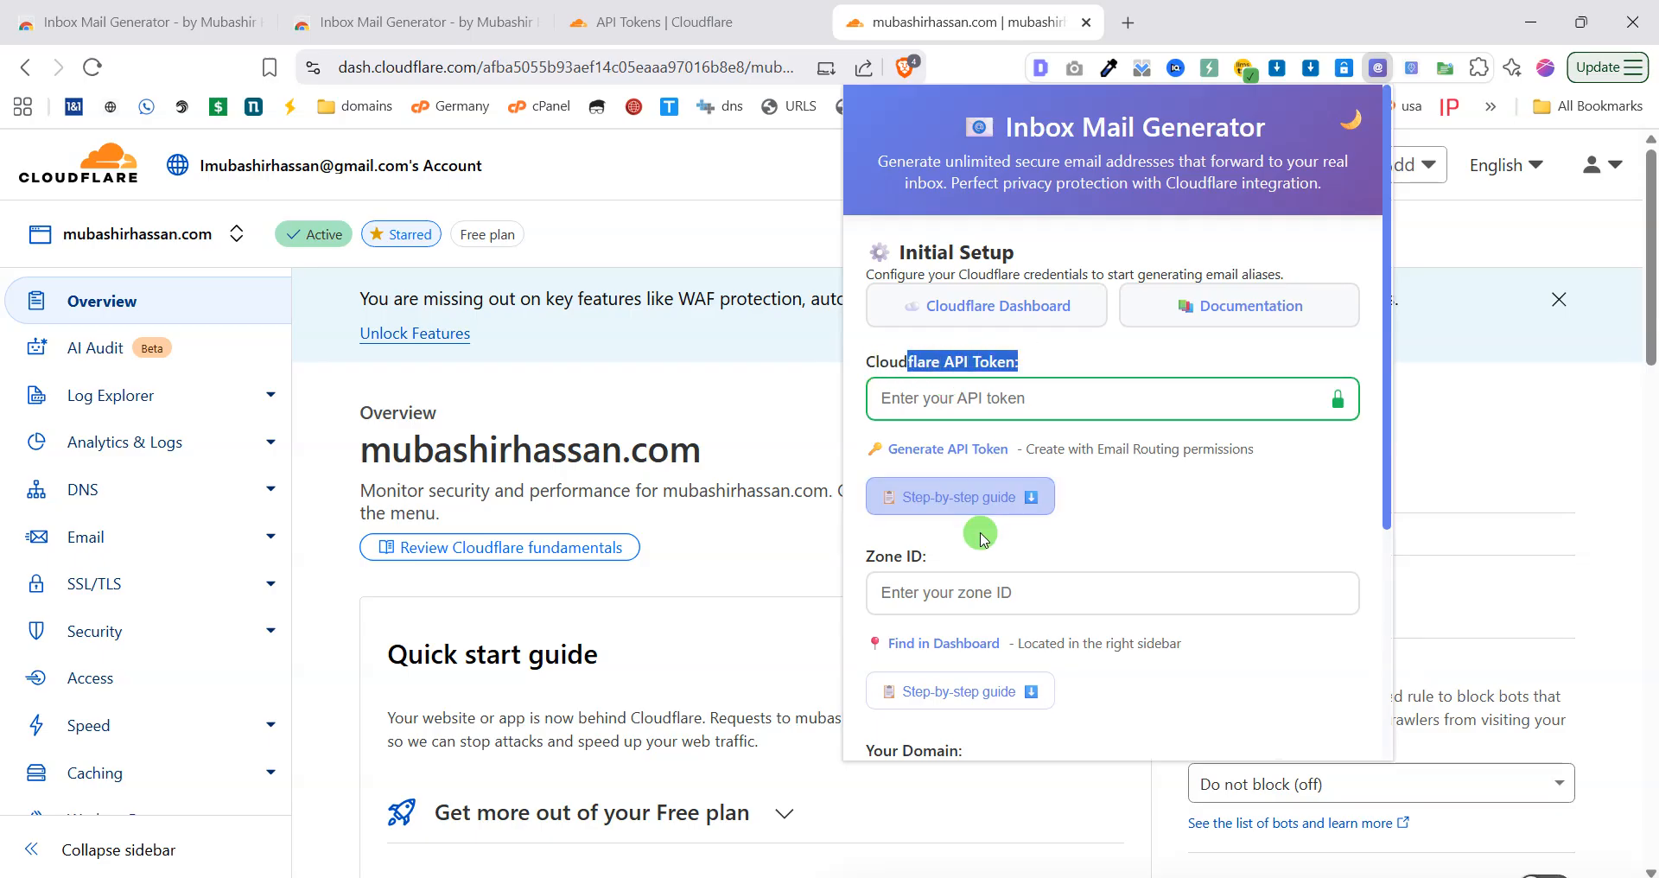
{"action": "left_click_drag", "start_coordinate": [966, 562], "coordinate": [867, 559]}
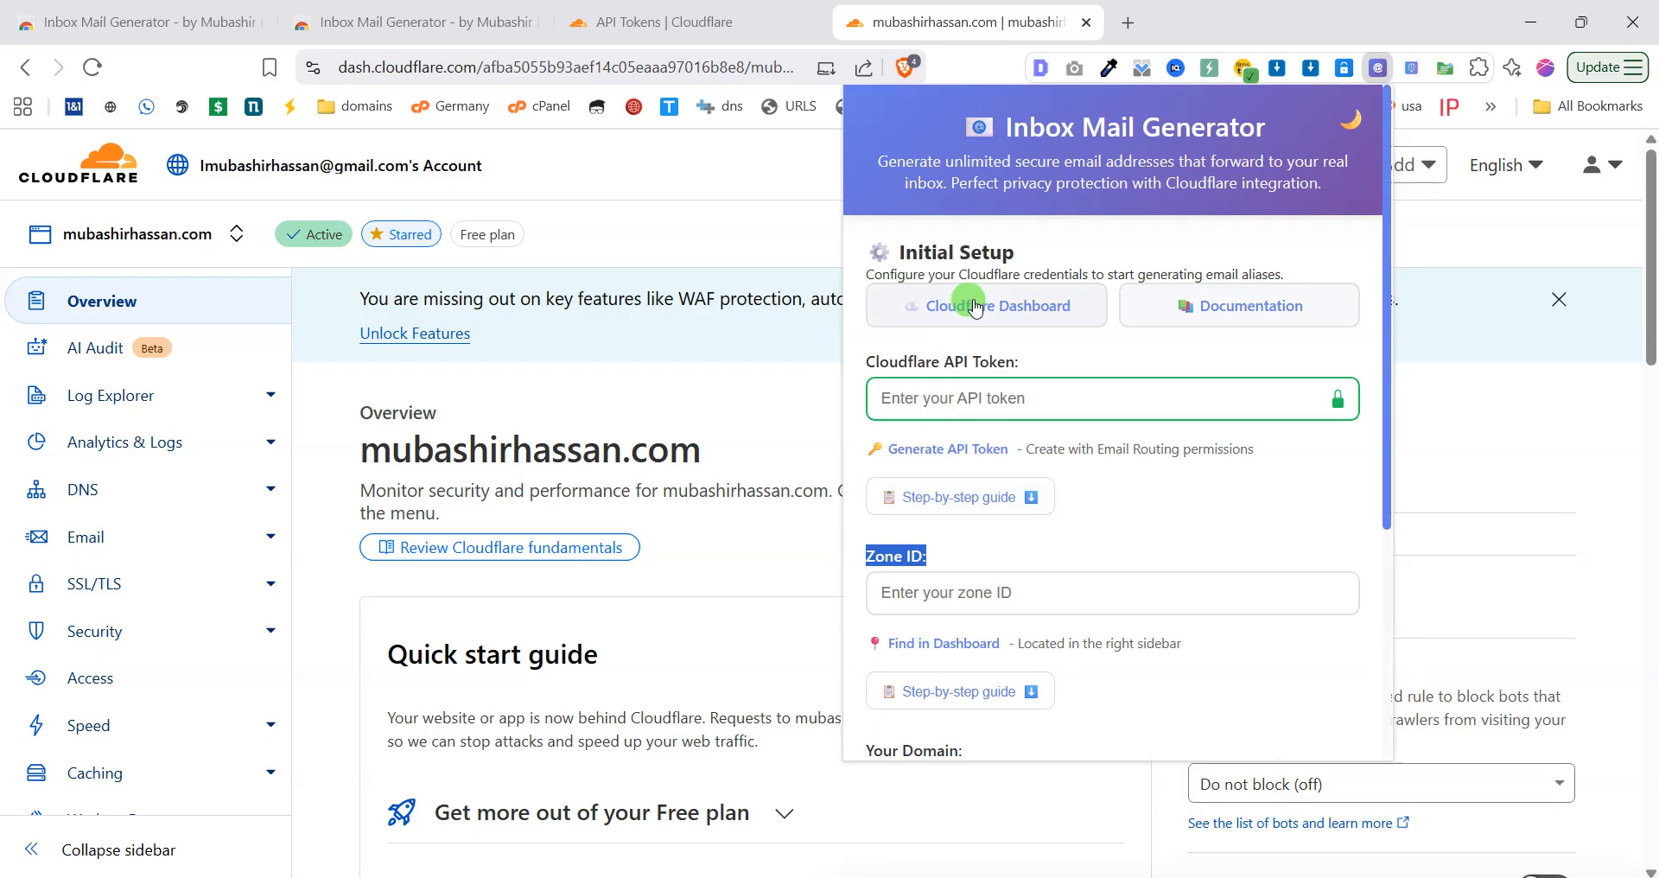
{"action": "left_click", "coordinate": [982, 487]}
{"action": "scroll", "coordinate": [951, 467], "scroll_direction": "down", "scroll_amount": 6}
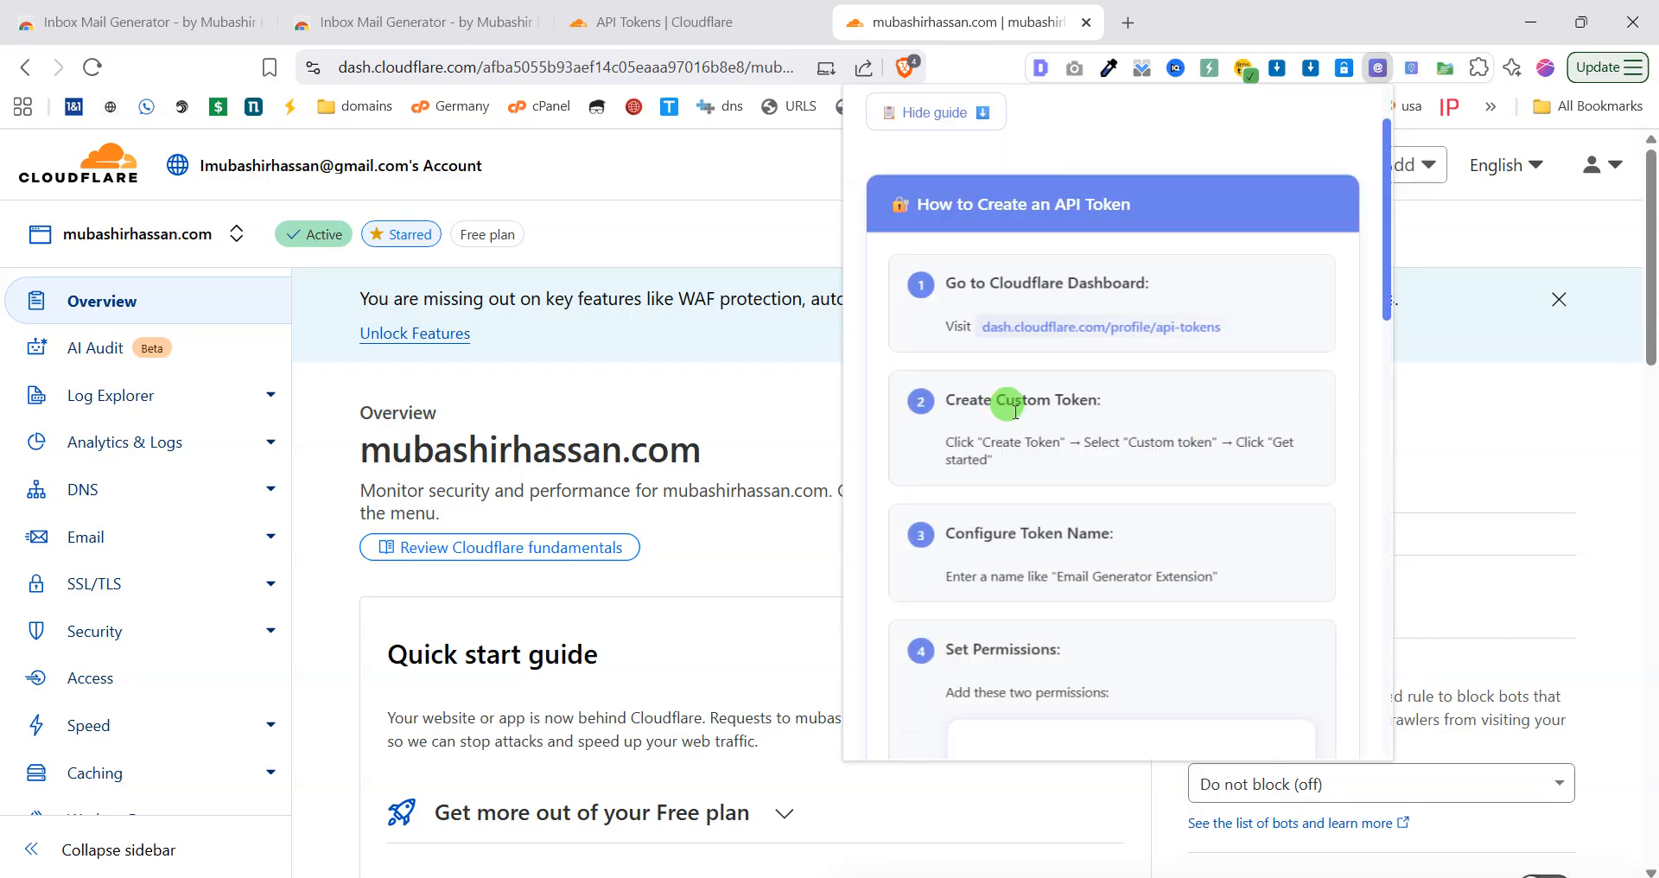
{"action": "scroll", "coordinate": [982, 406], "scroll_direction": "up", "scroll_amount": 4}
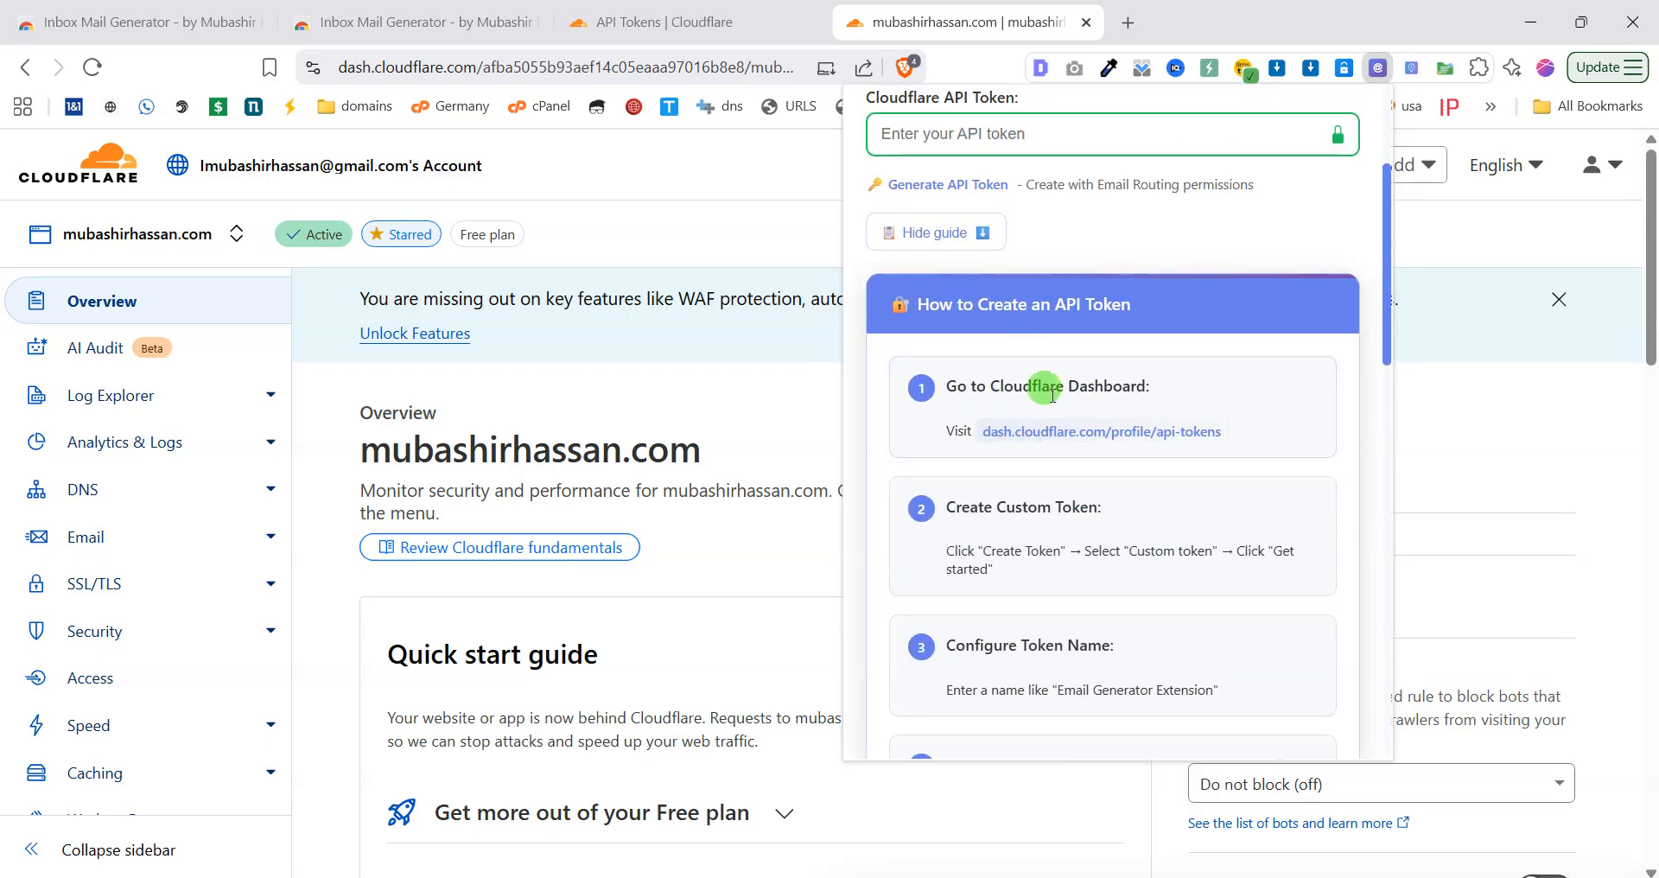
{"action": "scroll", "coordinate": [986, 414], "scroll_direction": "down", "scroll_amount": 2}
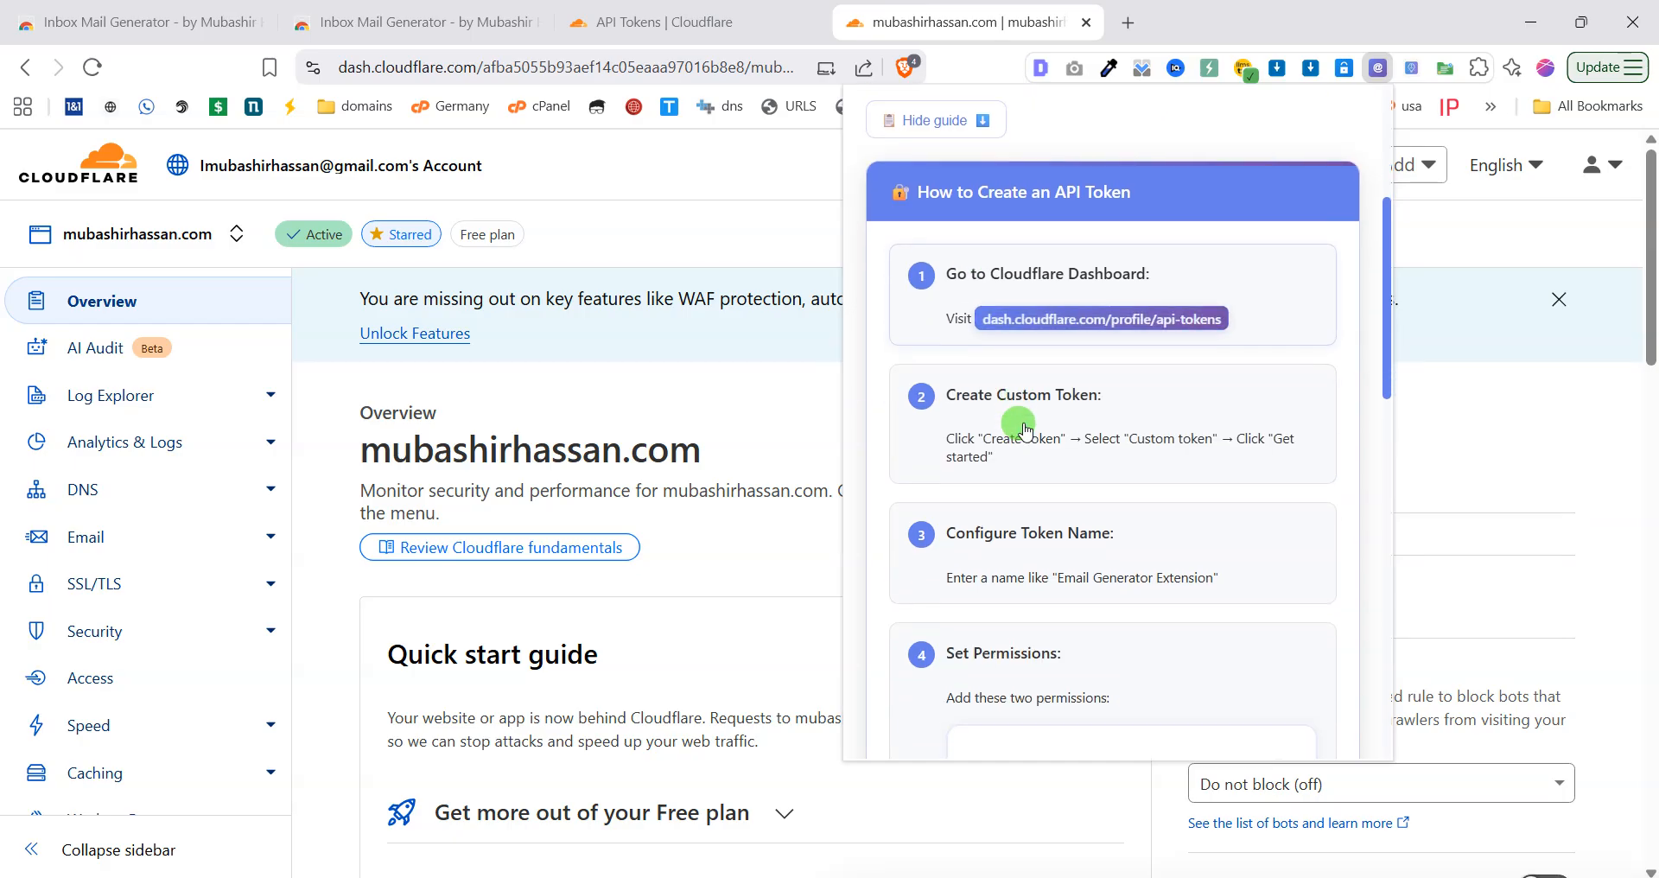
{"action": "scroll", "coordinate": [1002, 484], "scroll_direction": "down", "scroll_amount": 2}
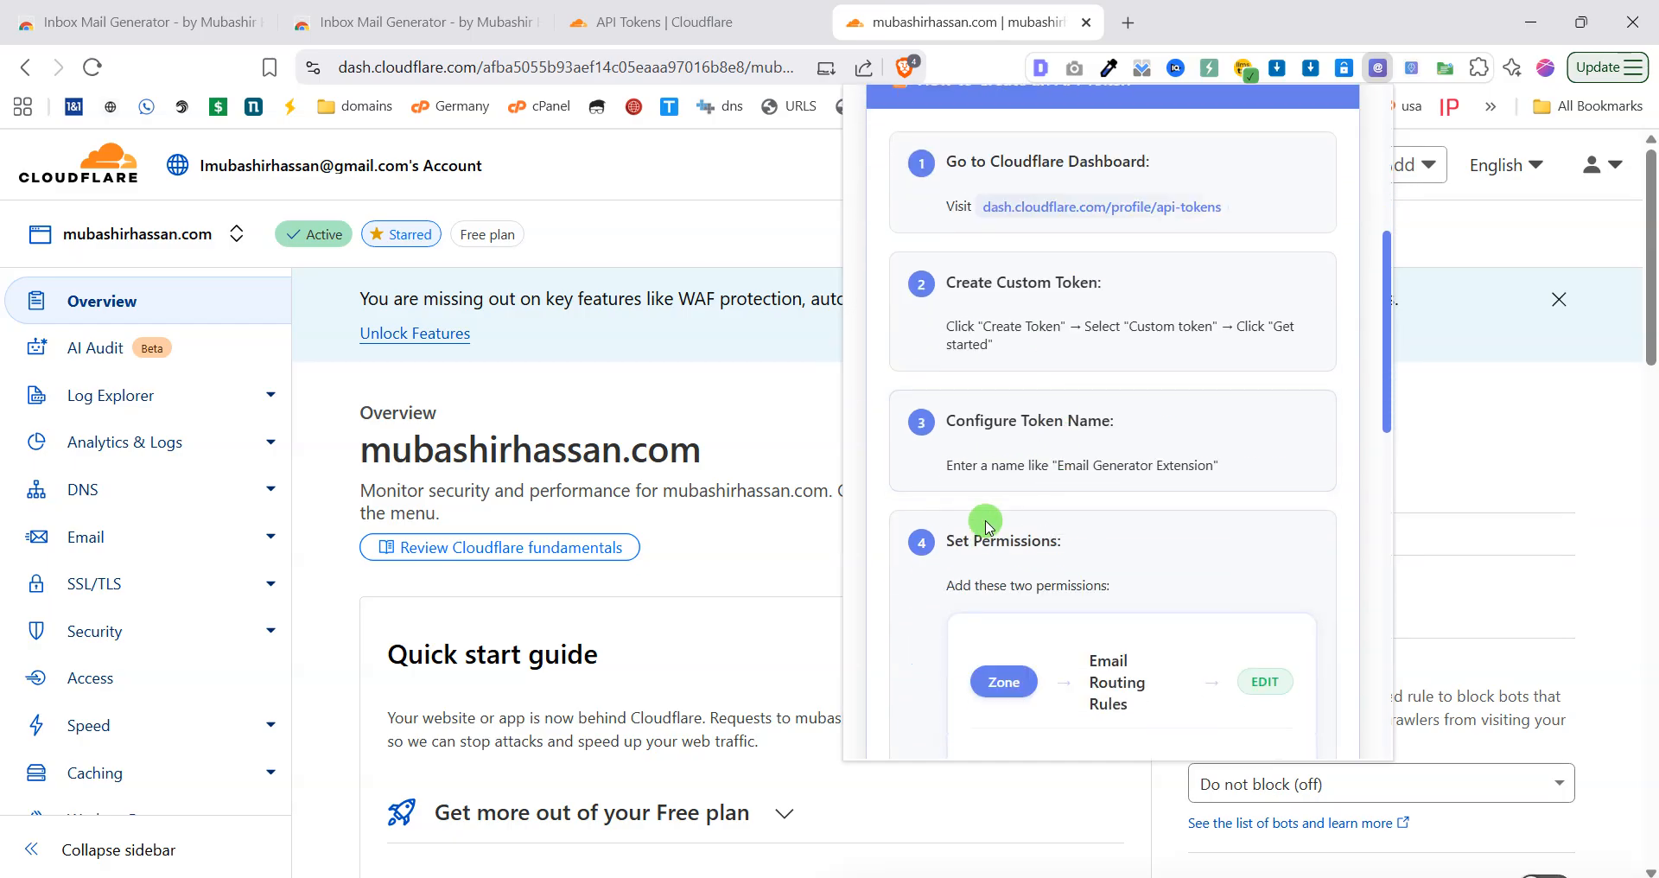
{"action": "scroll", "coordinate": [1123, 519], "scroll_direction": "down", "scroll_amount": 6}
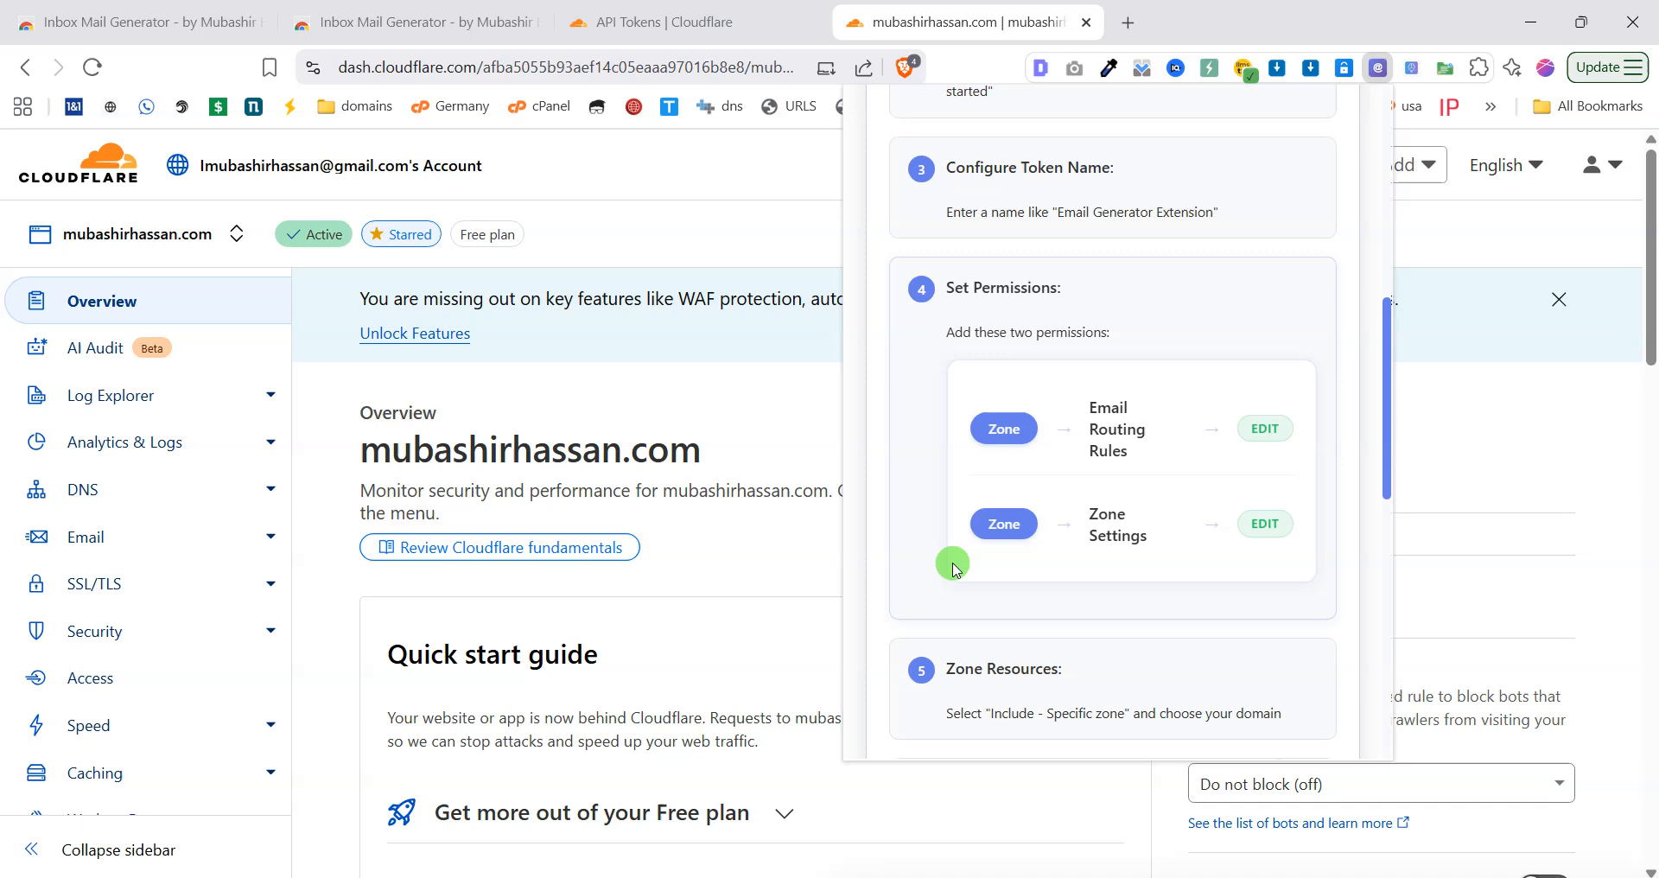
{"action": "scroll", "coordinate": [1100, 566], "scroll_direction": "down", "scroll_amount": 5}
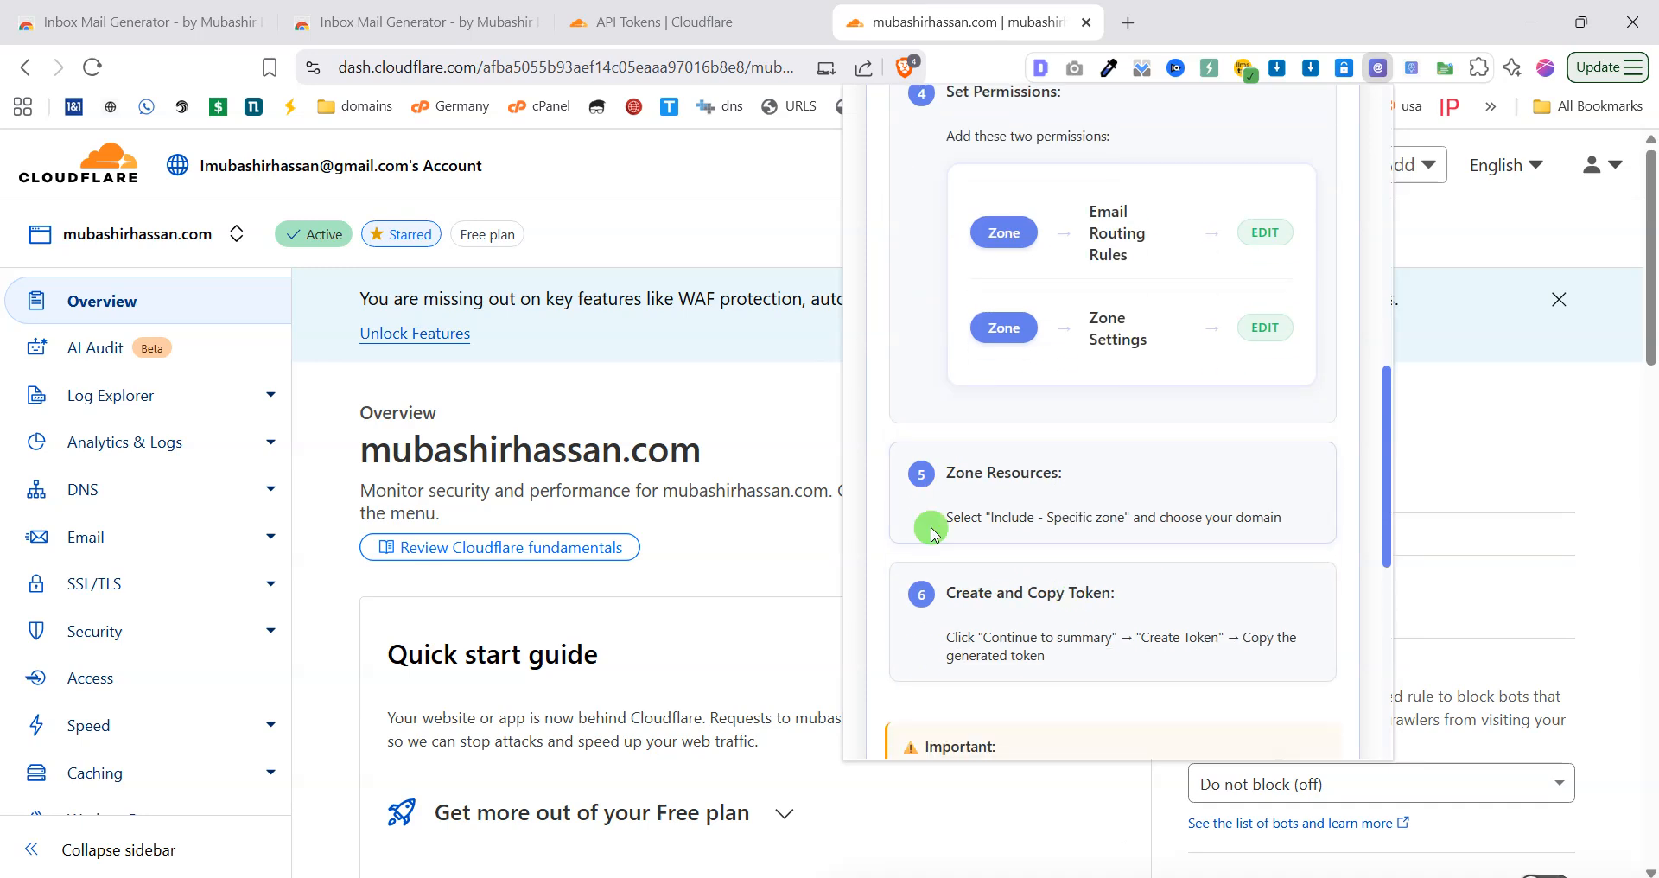
{"action": "scroll", "coordinate": [1051, 485], "scroll_direction": "up", "scroll_amount": 13}
{"action": "scroll", "coordinate": [966, 397], "scroll_direction": "up", "scroll_amount": 3}
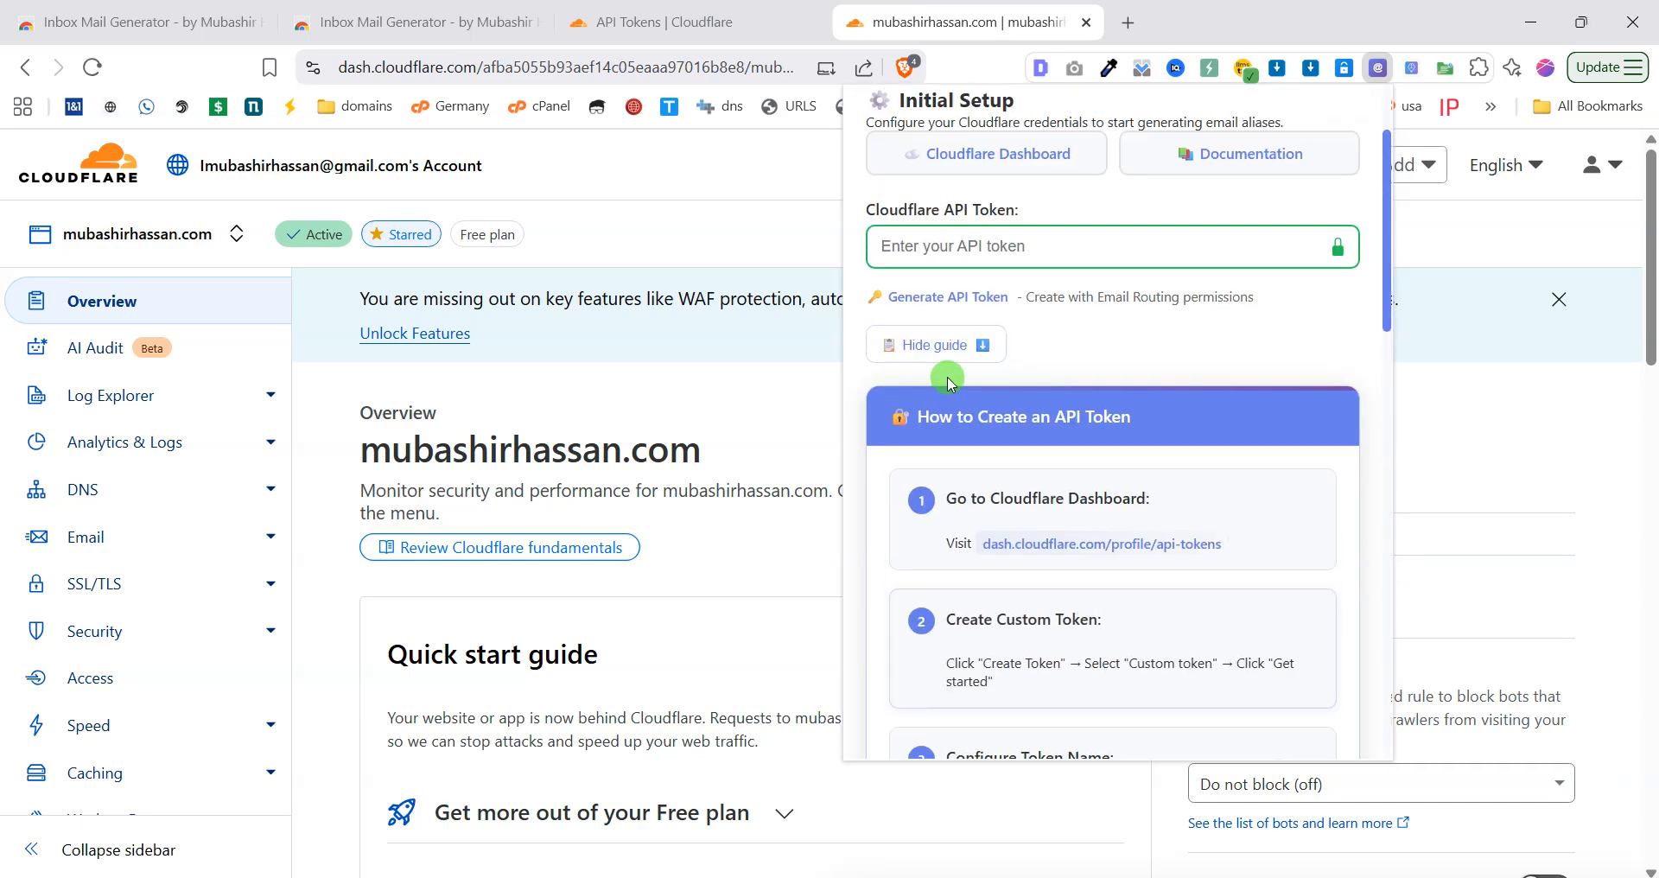
{"action": "left_click", "coordinate": [921, 339]}
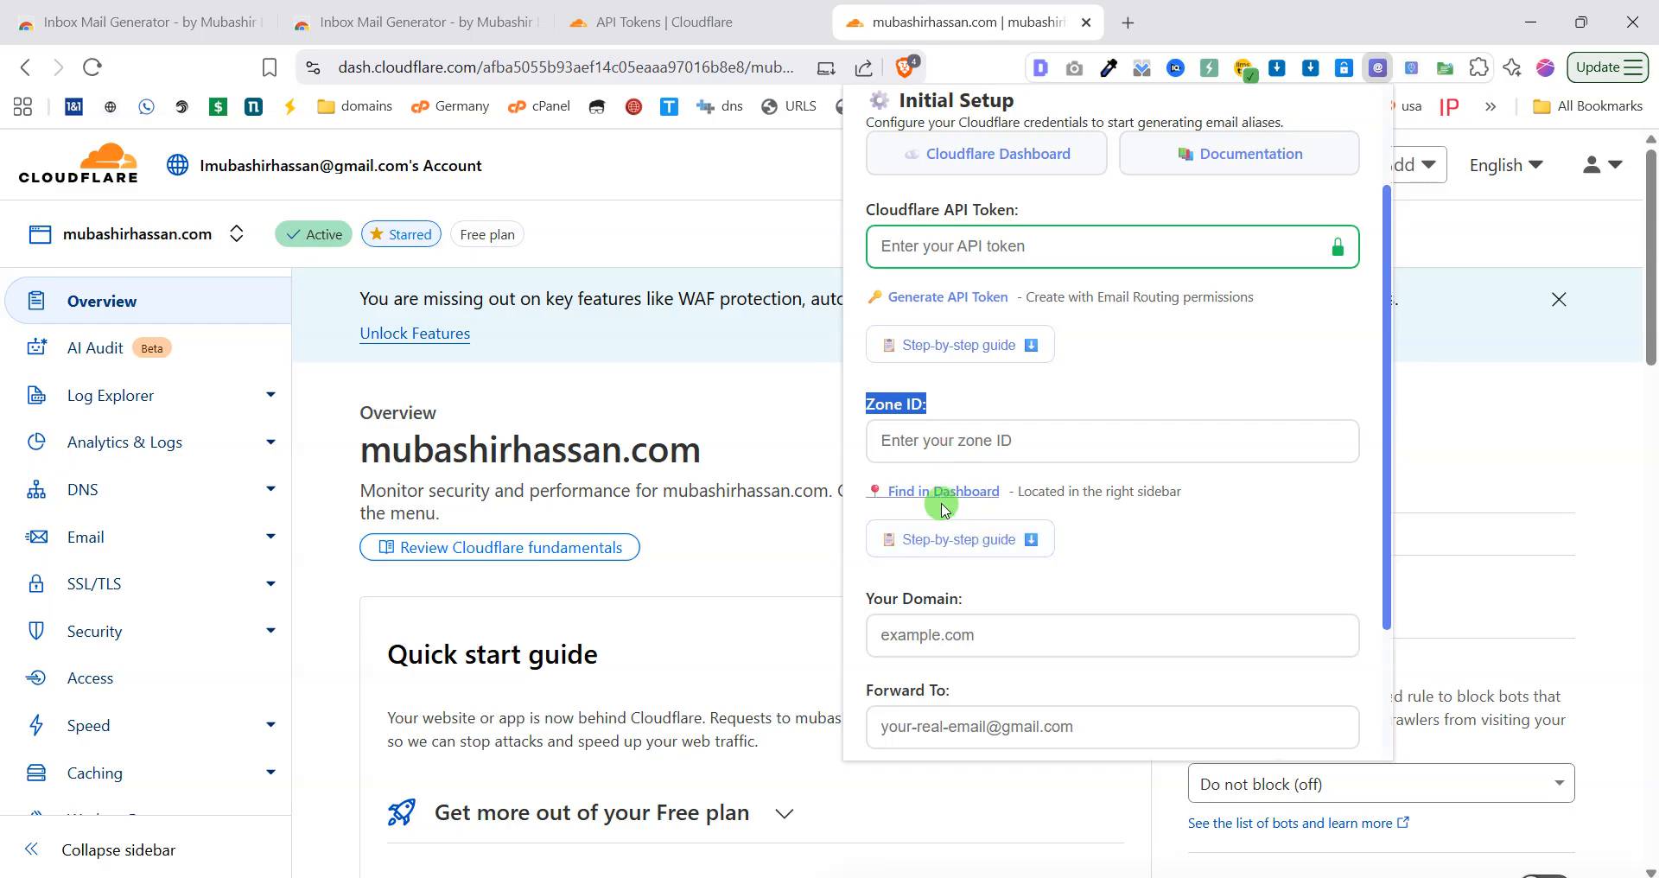
{"action": "left_click", "coordinate": [958, 542]}
{"action": "scroll", "coordinate": [1010, 506], "scroll_direction": "down", "scroll_amount": 5}
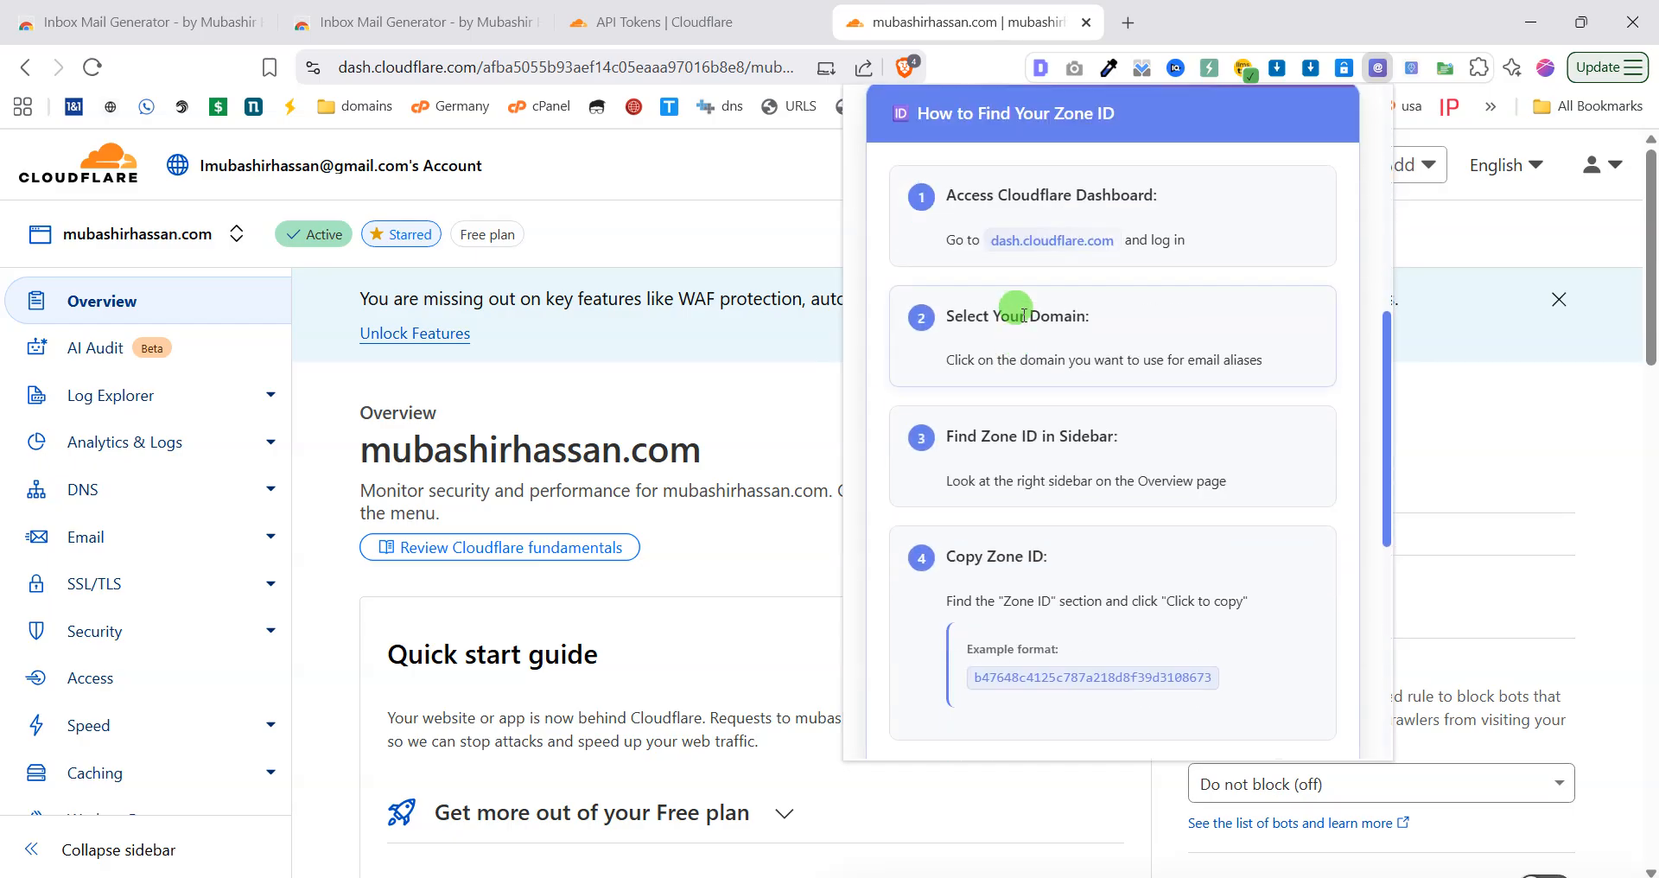
{"action": "scroll", "coordinate": [1009, 504], "scroll_direction": "up", "scroll_amount": 5}
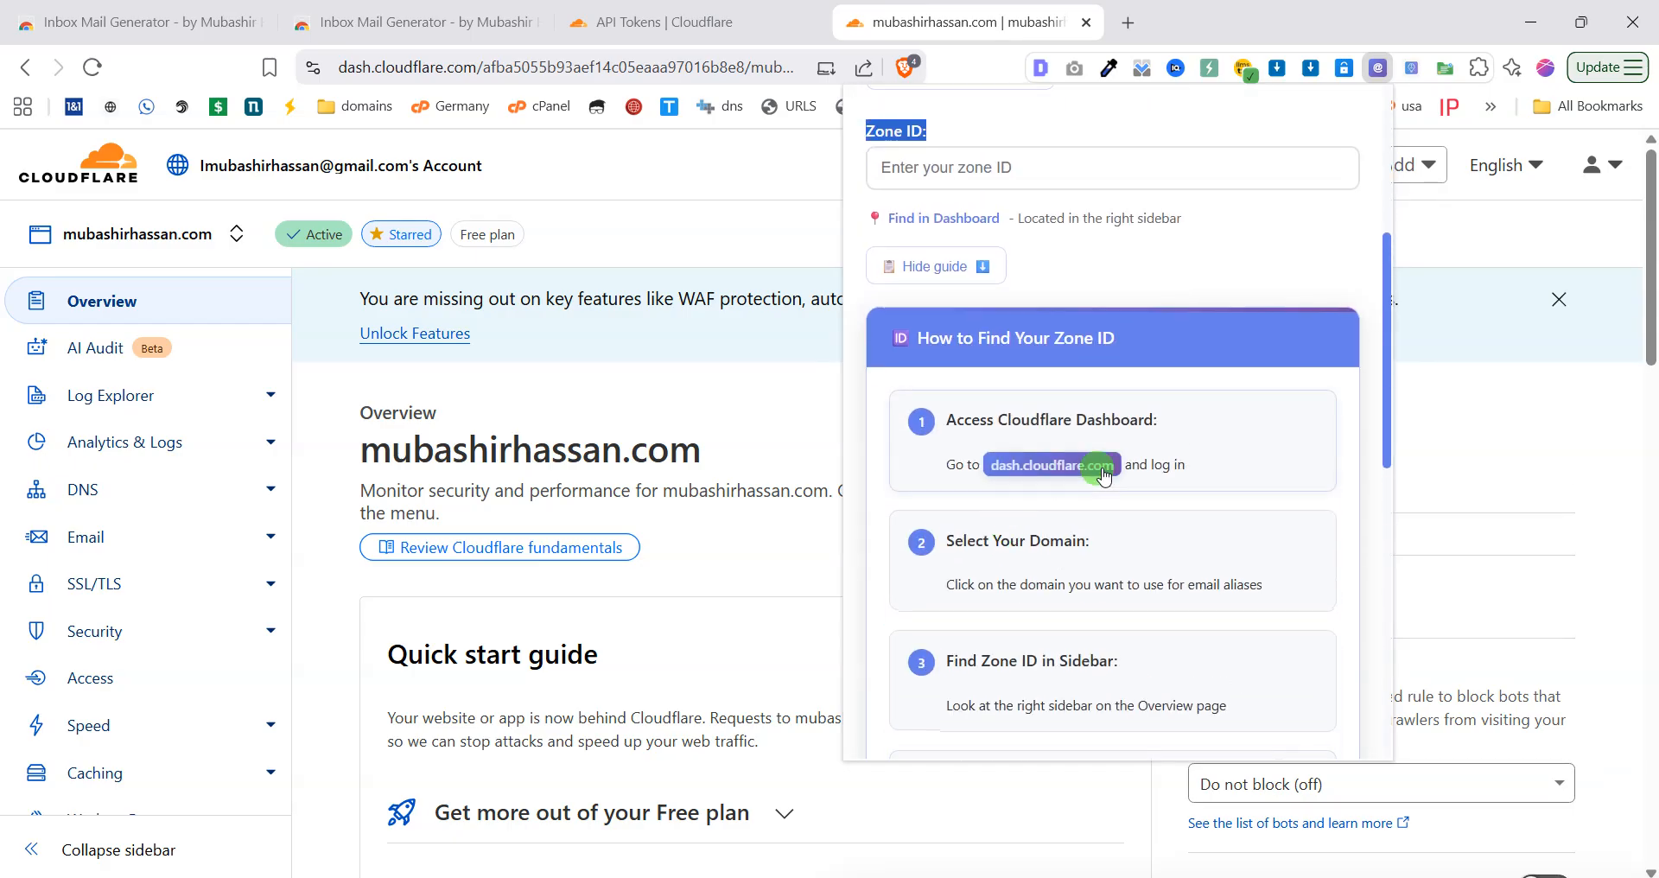
{"action": "scroll", "coordinate": [1046, 527], "scroll_direction": "down", "scroll_amount": 2}
{"action": "scroll", "coordinate": [1025, 567], "scroll_direction": "up", "scroll_amount": 3}
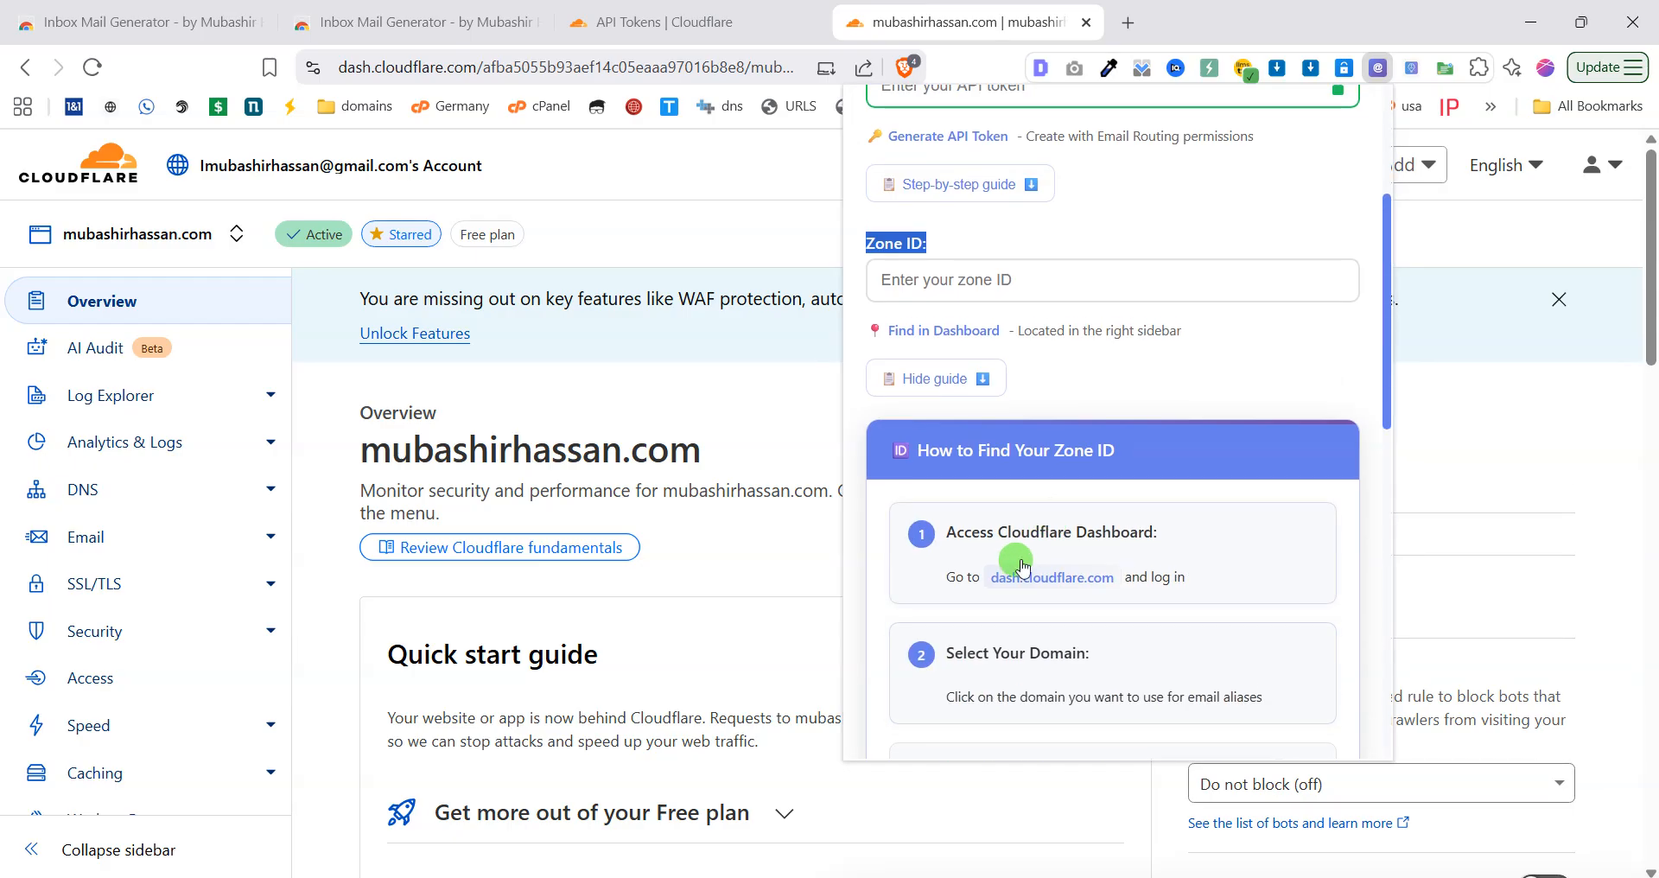
{"action": "left_click", "coordinate": [928, 380]}
{"action": "scroll", "coordinate": [1077, 375], "scroll_direction": "up", "scroll_amount": 4}
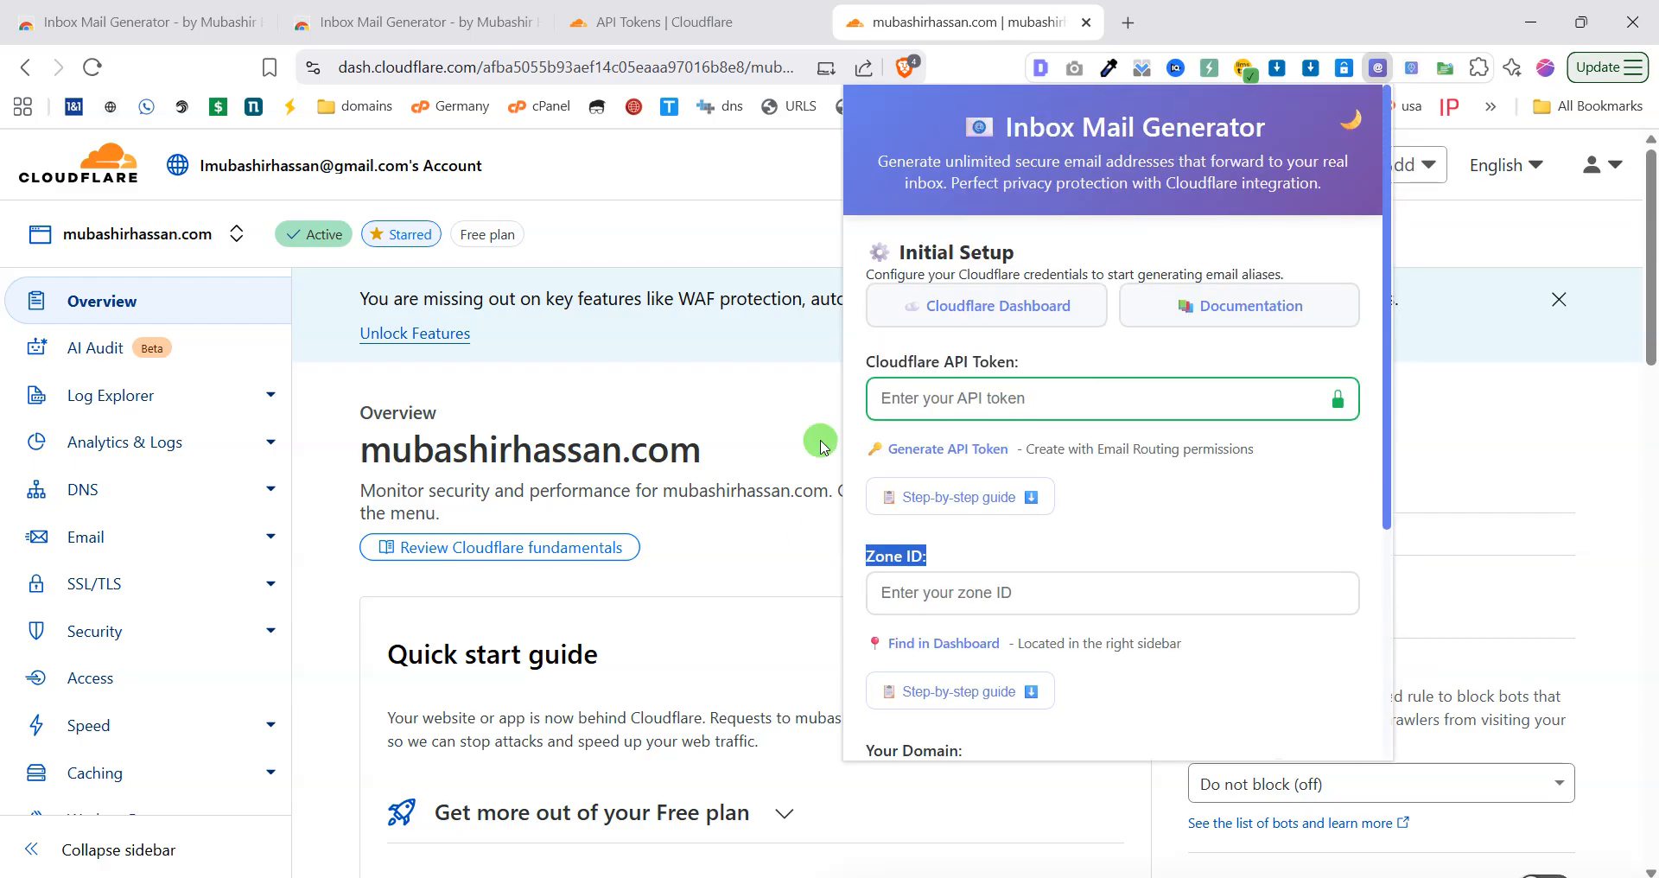
Start a Create Custom Token form under API Tokens, named 'inbox mail generator'.
{"action": "left_click", "coordinate": [965, 462]}
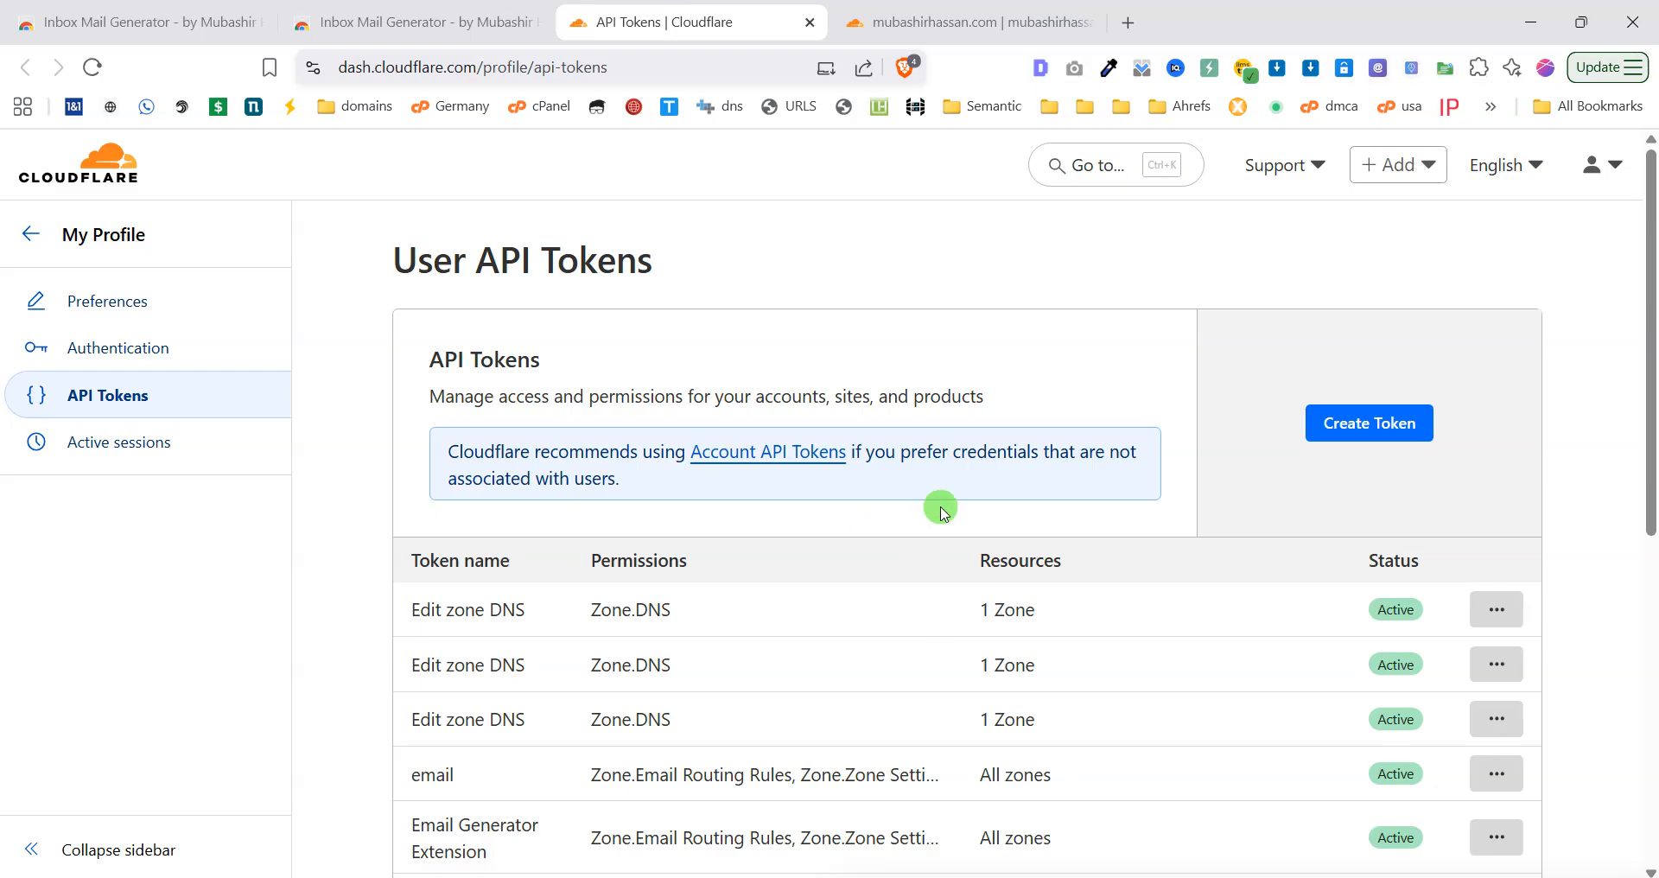
{"action": "left_click", "coordinate": [1405, 441]}
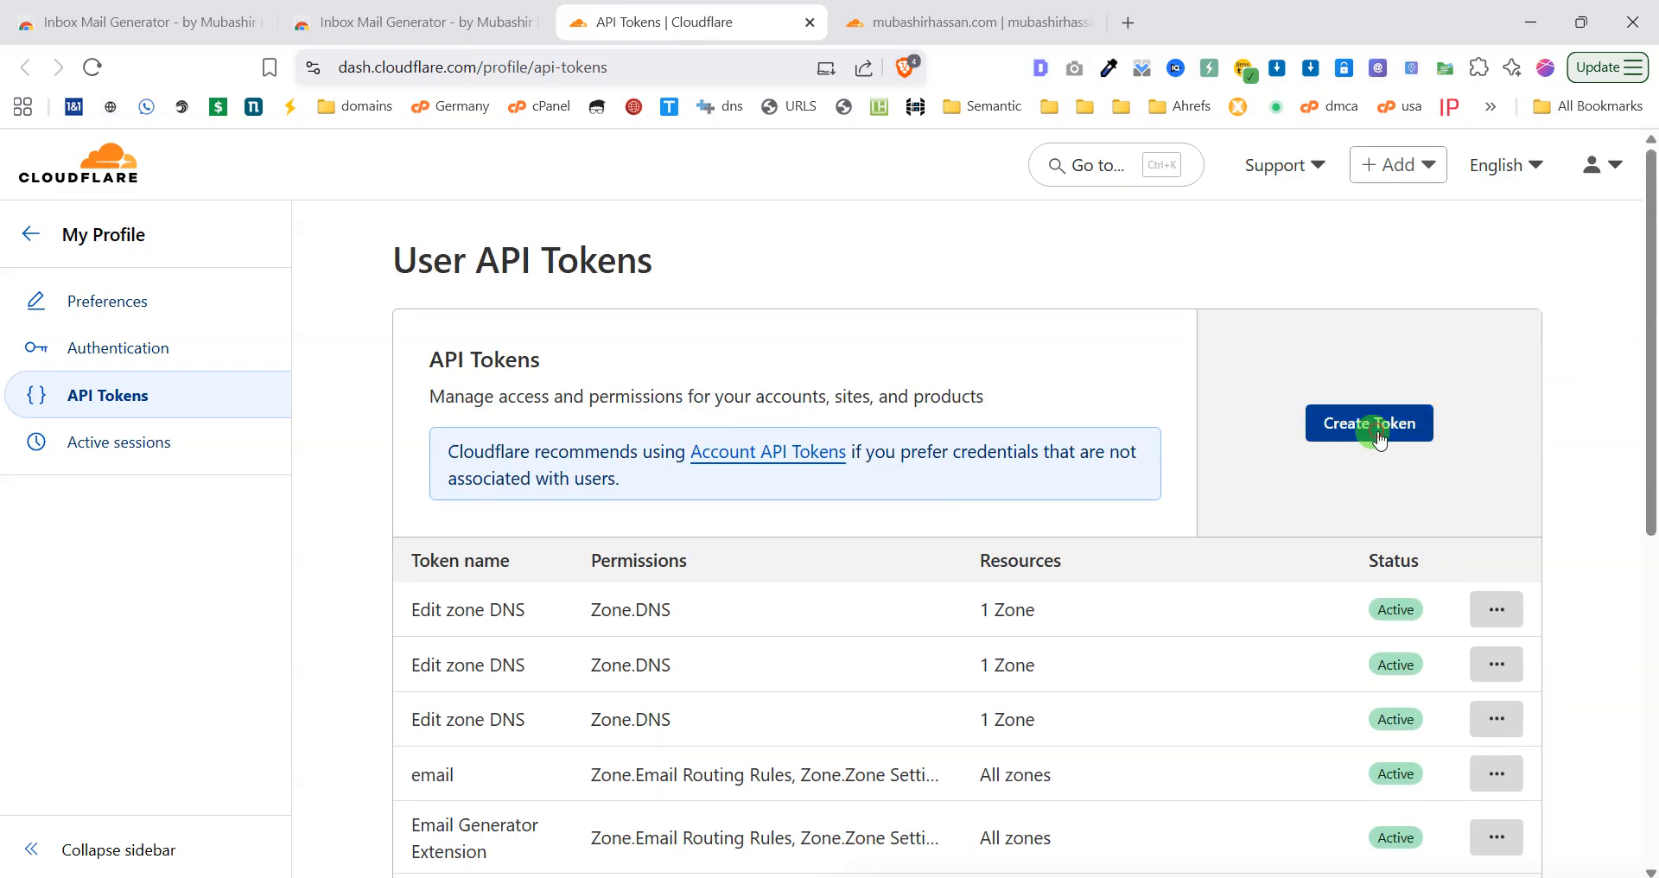
{"action": "scroll", "coordinate": [778, 536], "scroll_direction": "down", "scroll_amount": 6}
{"action": "scroll", "coordinate": [891, 765], "scroll_direction": "down", "scroll_amount": 1}
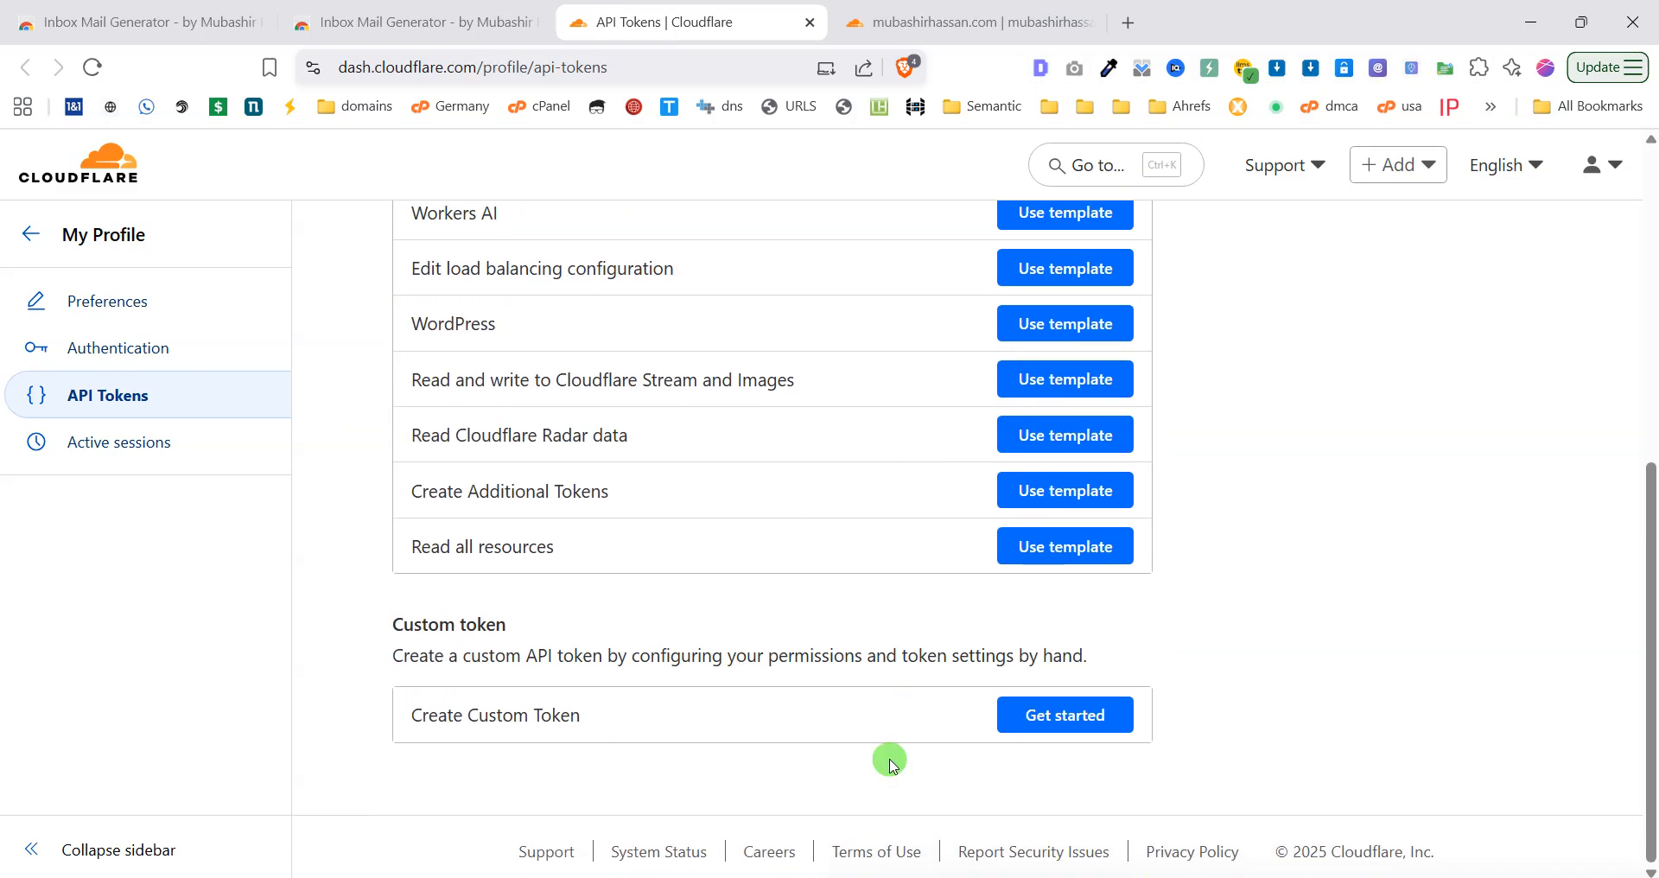
{"action": "left_click_drag", "start_coordinate": [385, 646], "coordinate": [566, 649]}
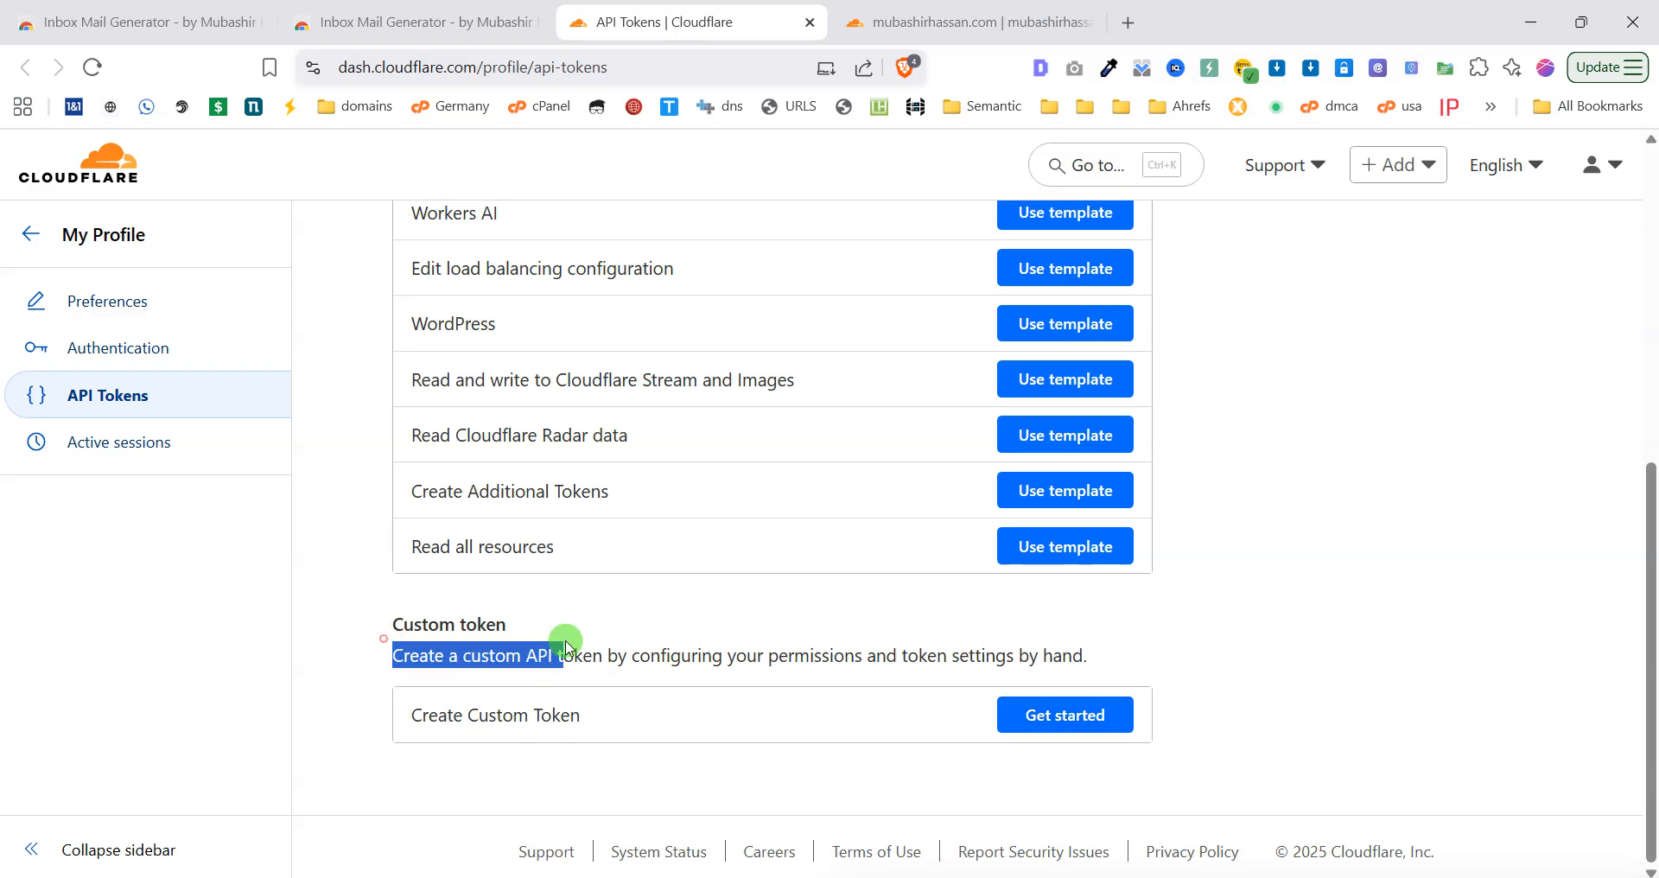
{"action": "left_click", "coordinate": [1113, 721]}
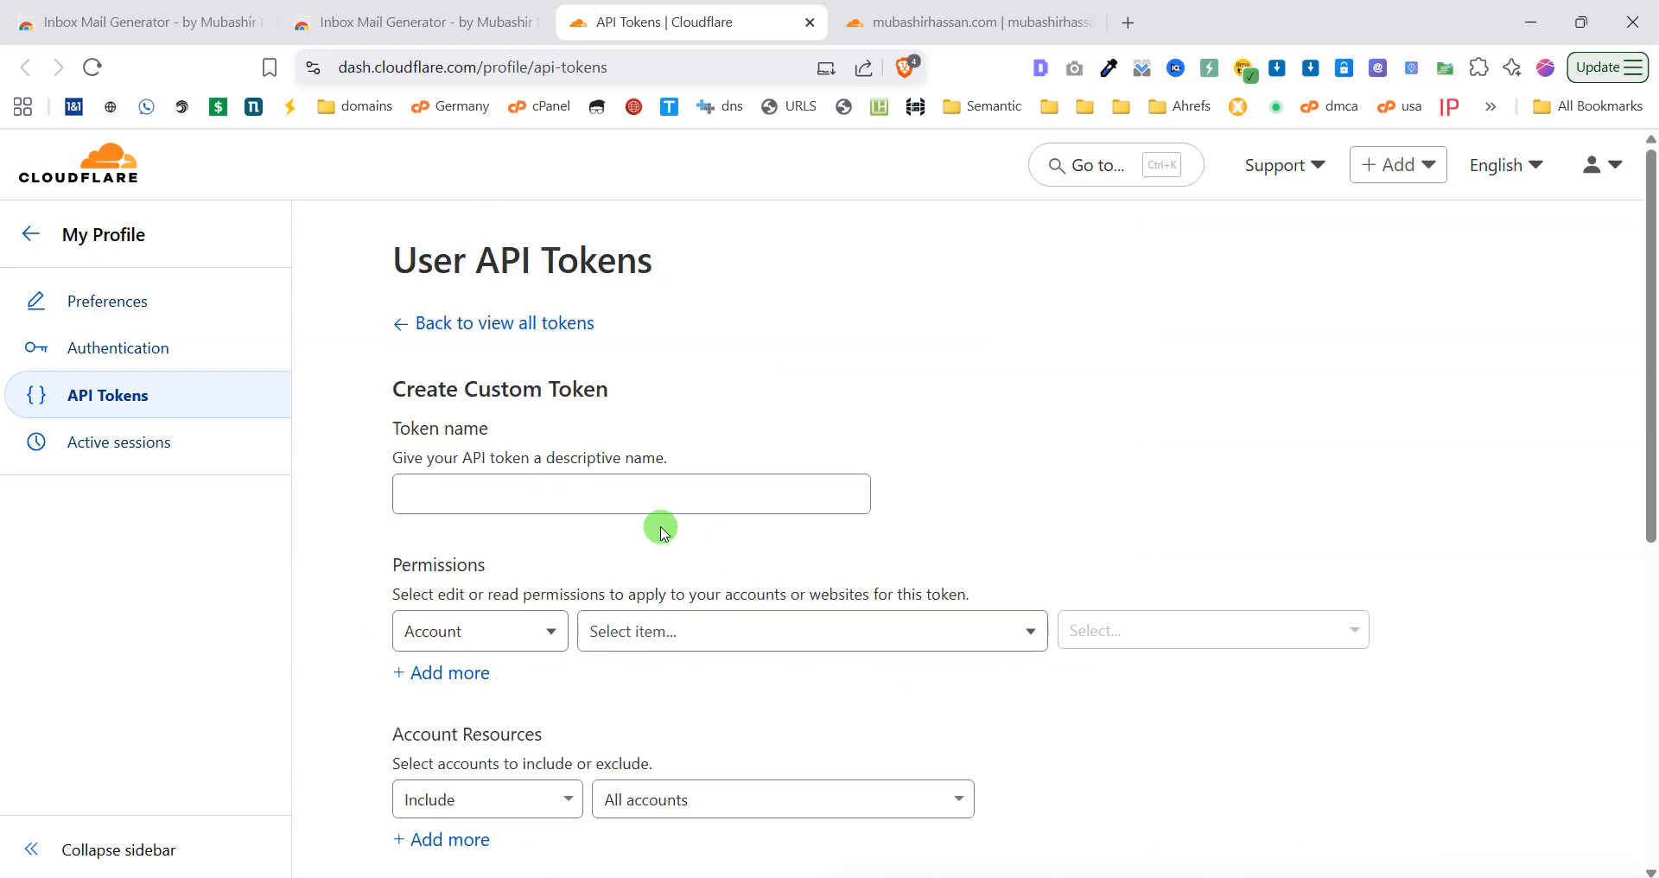
{"action": "scroll", "coordinate": [661, 529], "scroll_direction": "down", "scroll_amount": 1}
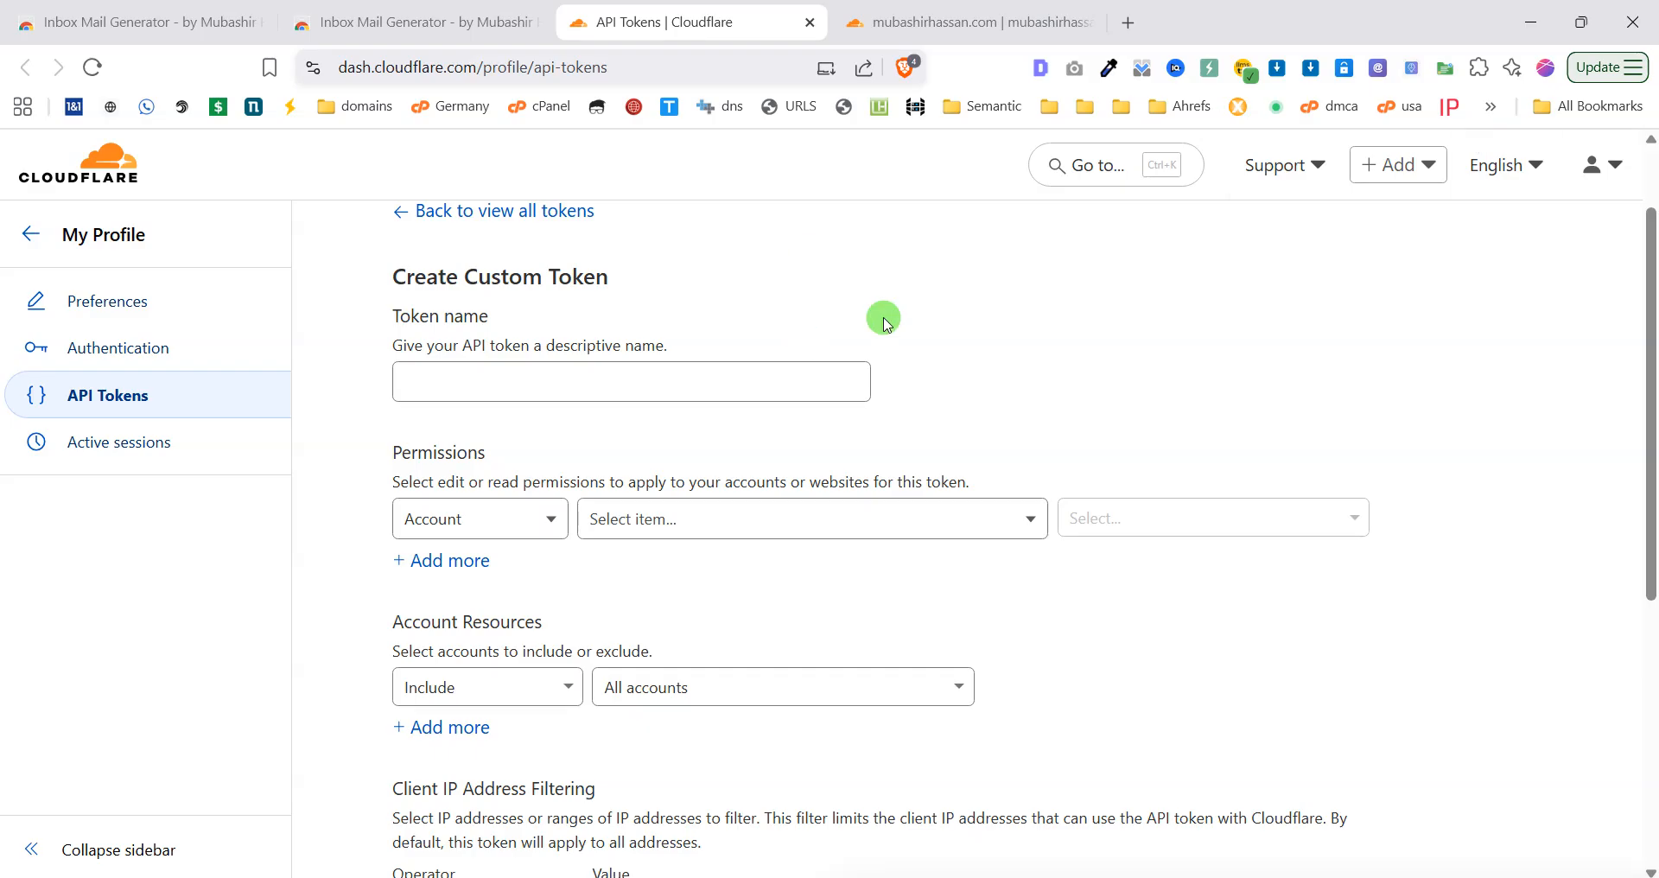
{"action": "left_click", "coordinate": [642, 369]}
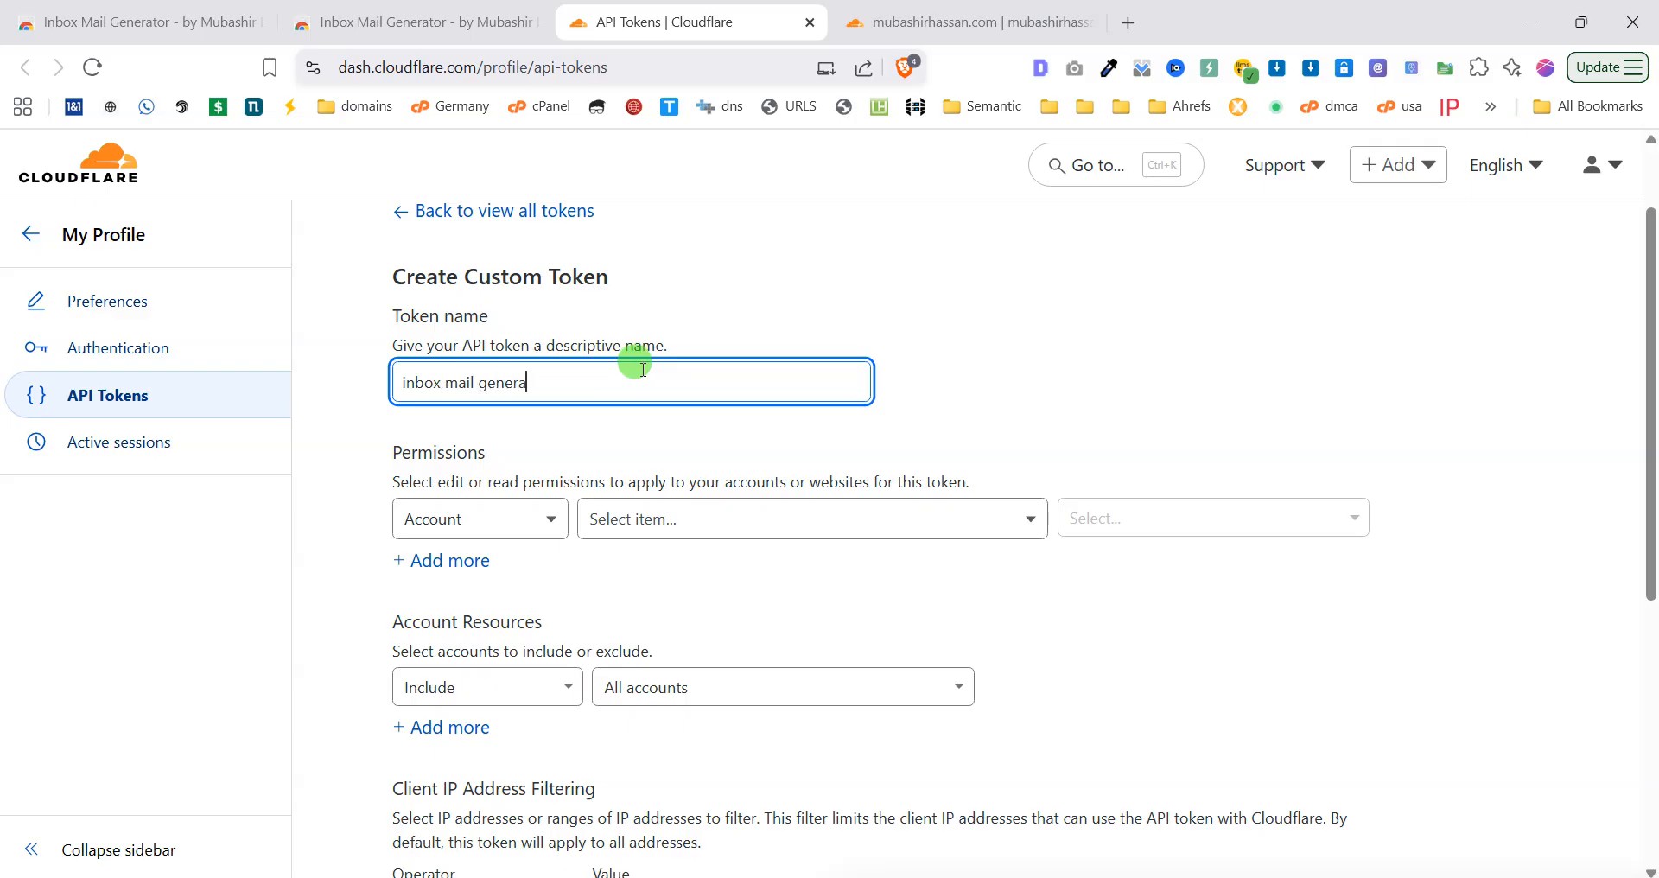
{"action": "scroll", "coordinate": [575, 505], "scroll_direction": "down", "scroll_amount": 1}
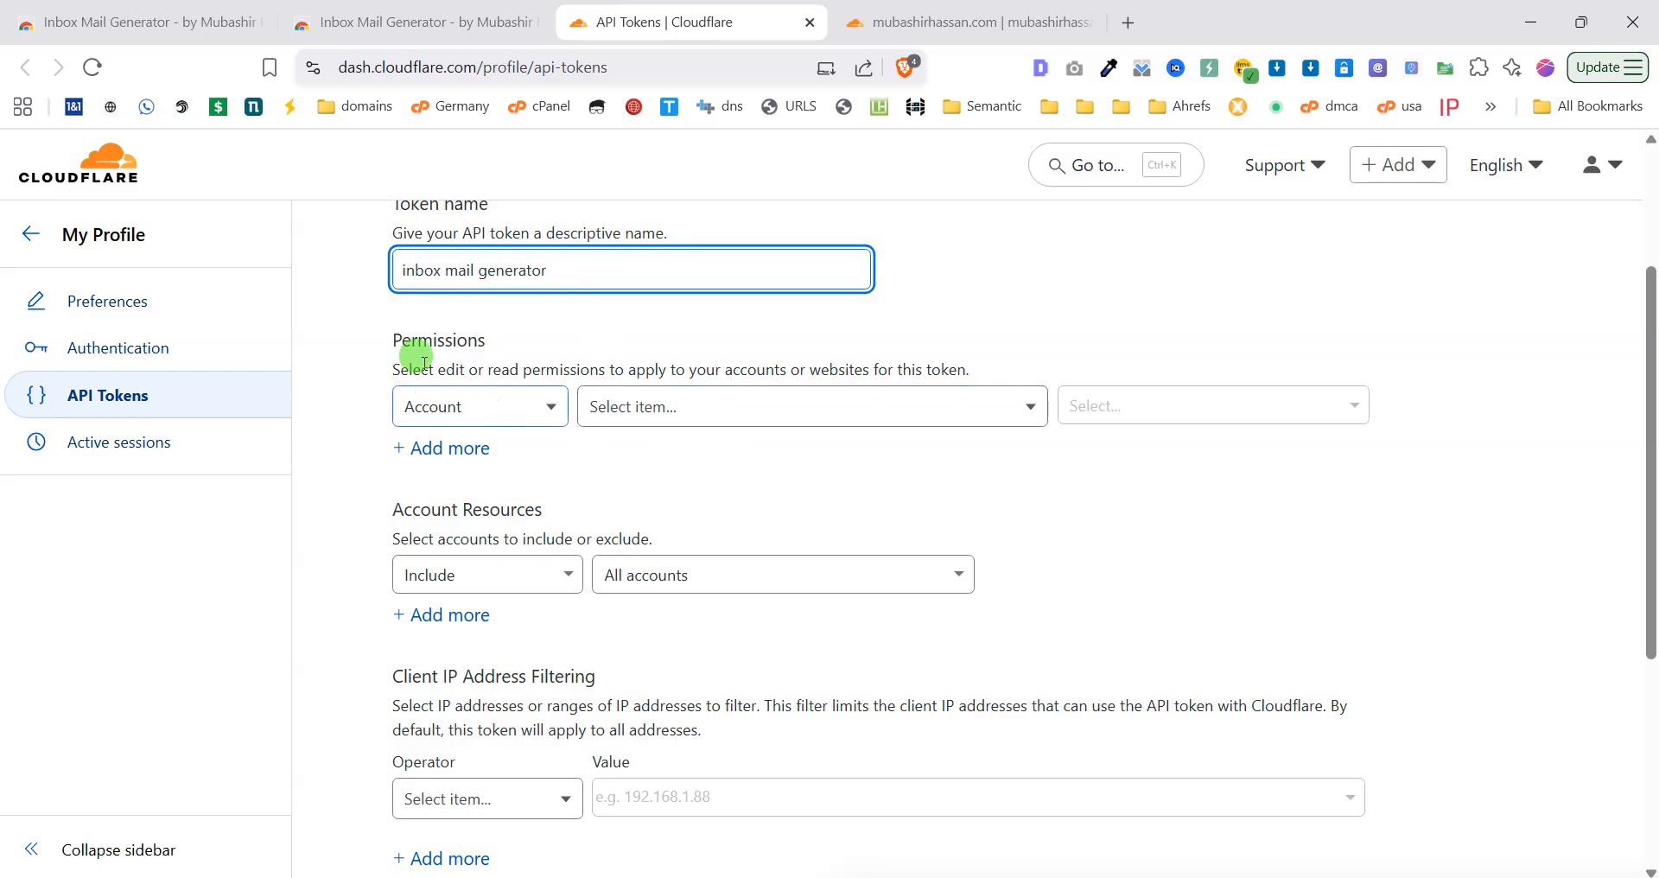
Show the extension guide's step 4: Zone Email Routing Rules Edit and Zone Settings Edit.
{"action": "left_click", "coordinate": [1382, 69]}
{"action": "left_click", "coordinate": [971, 496]}
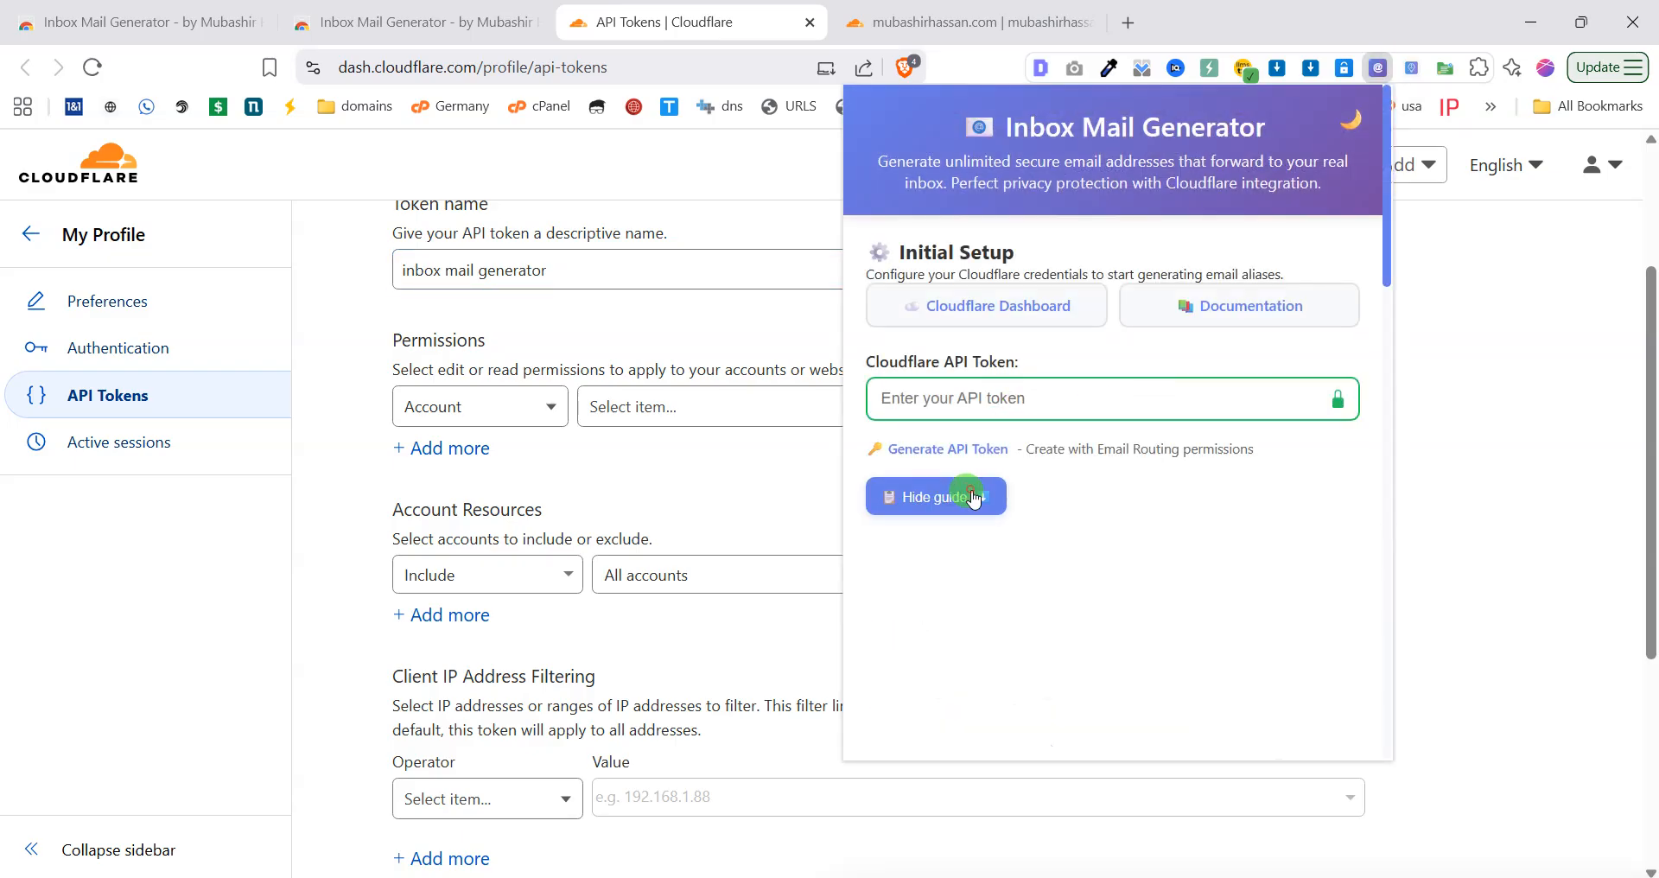
{"action": "scroll", "coordinate": [985, 493], "scroll_direction": "down", "scroll_amount": 2}
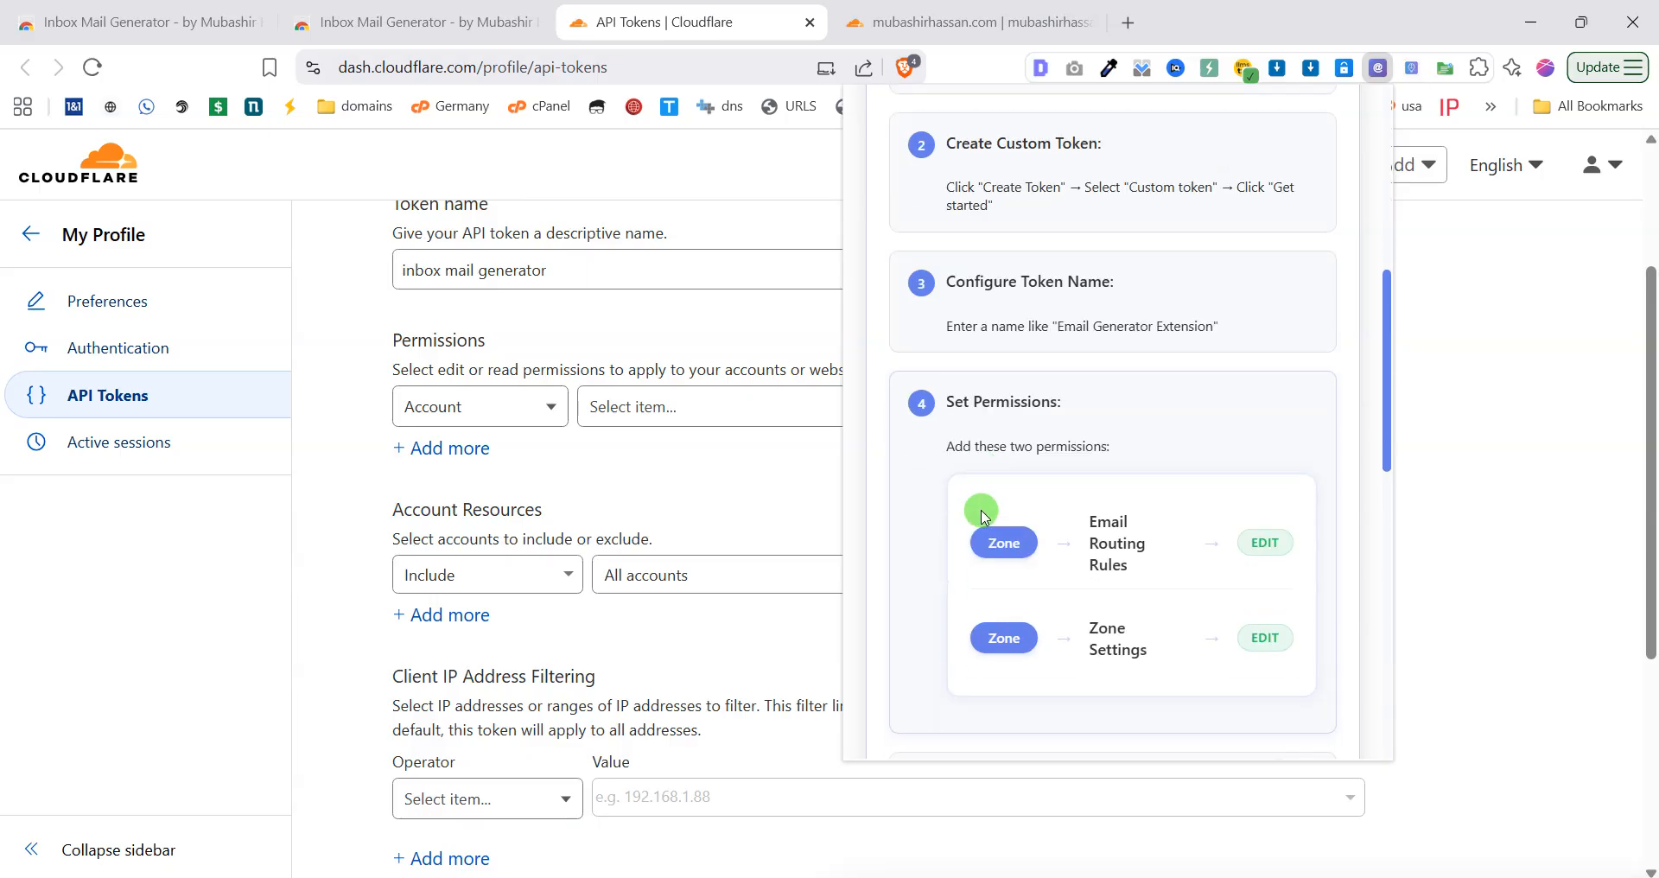
{"action": "scroll", "coordinate": [1120, 501], "scroll_direction": "down", "scroll_amount": 2}
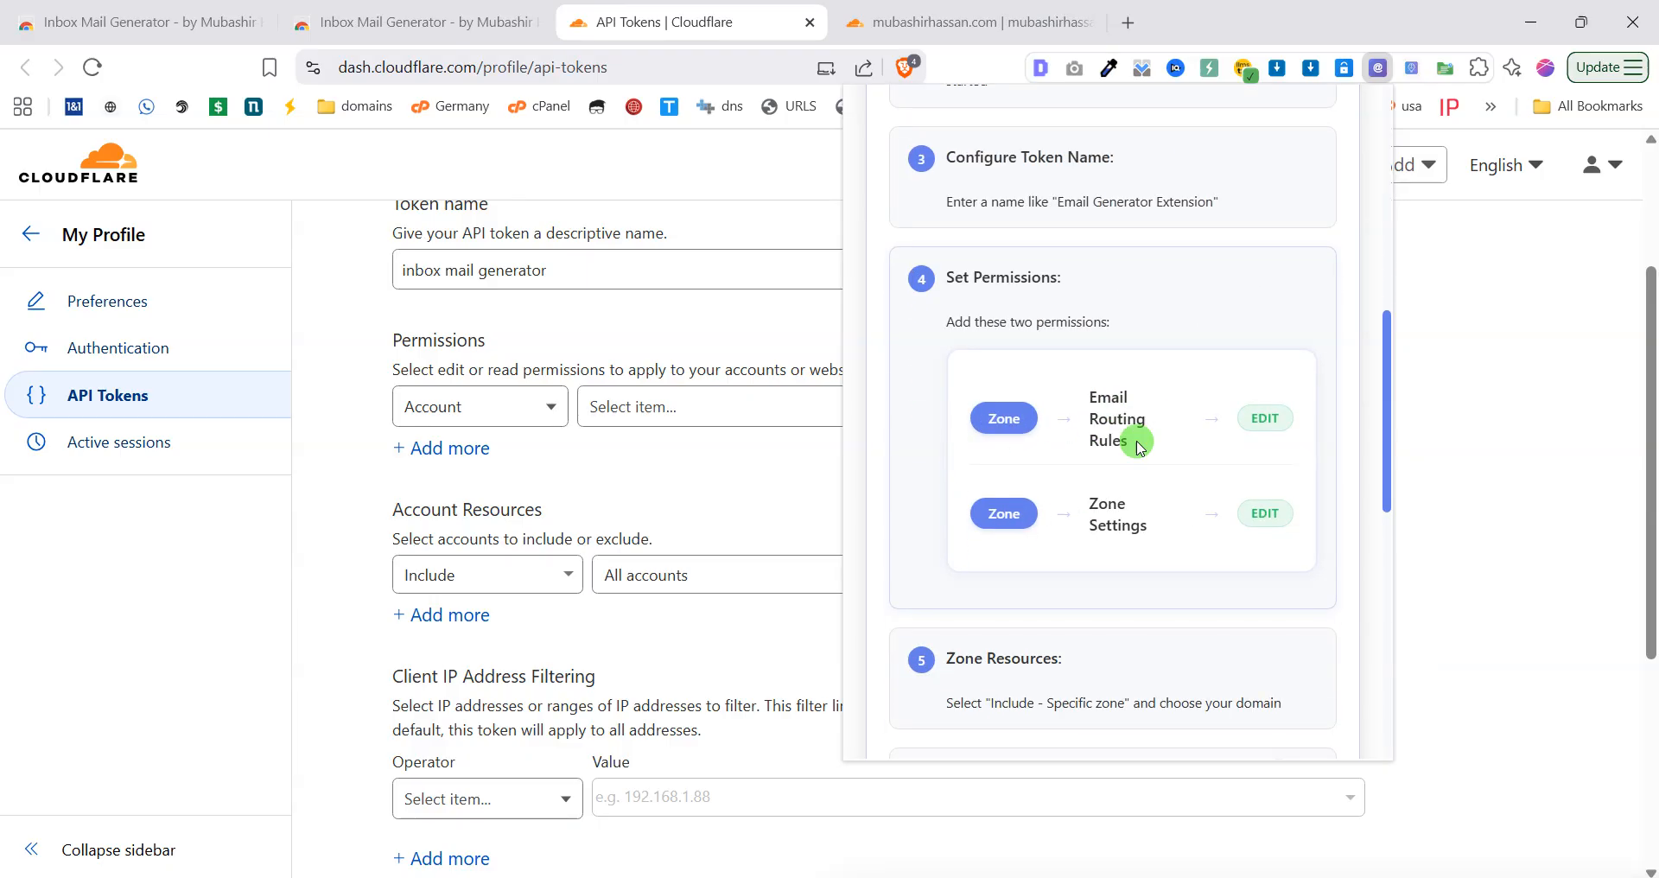
Set the first token permission to Zone > Email Routing Rules > Edit.
{"action": "left_click", "coordinate": [523, 413]}
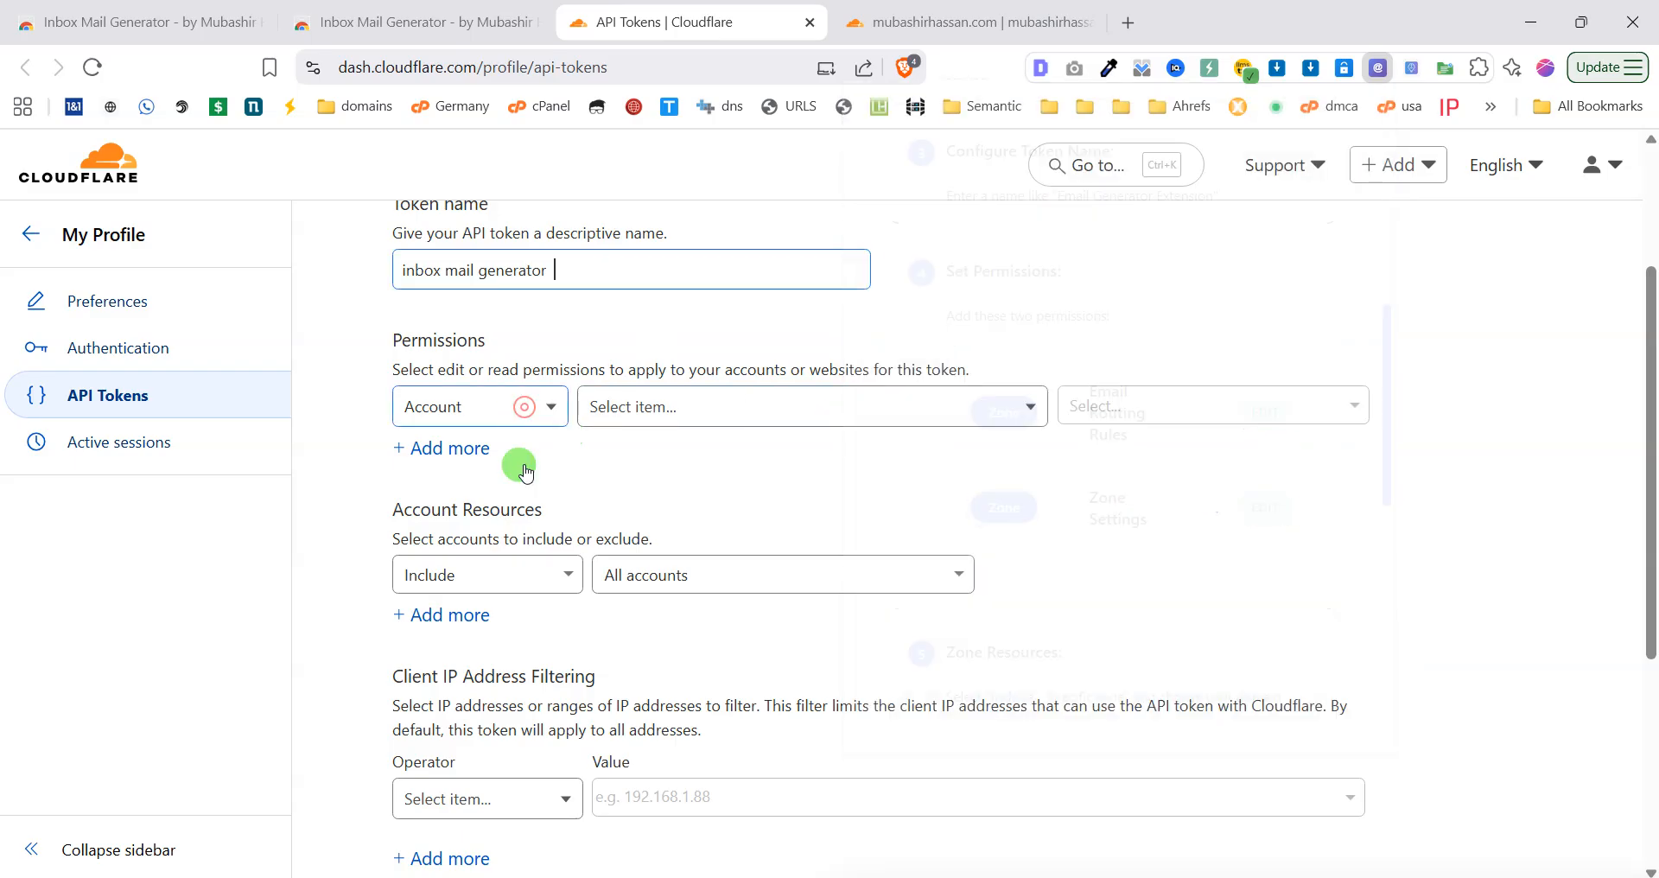
{"action": "left_click", "coordinate": [497, 510]}
{"action": "left_click", "coordinate": [734, 407]}
{"action": "scroll", "coordinate": [721, 605], "scroll_direction": "down", "scroll_amount": 3}
{"action": "scroll", "coordinate": [723, 590], "scroll_direction": "down", "scroll_amount": 5}
{"action": "scroll", "coordinate": [711, 563], "scroll_direction": "up", "scroll_amount": 2}
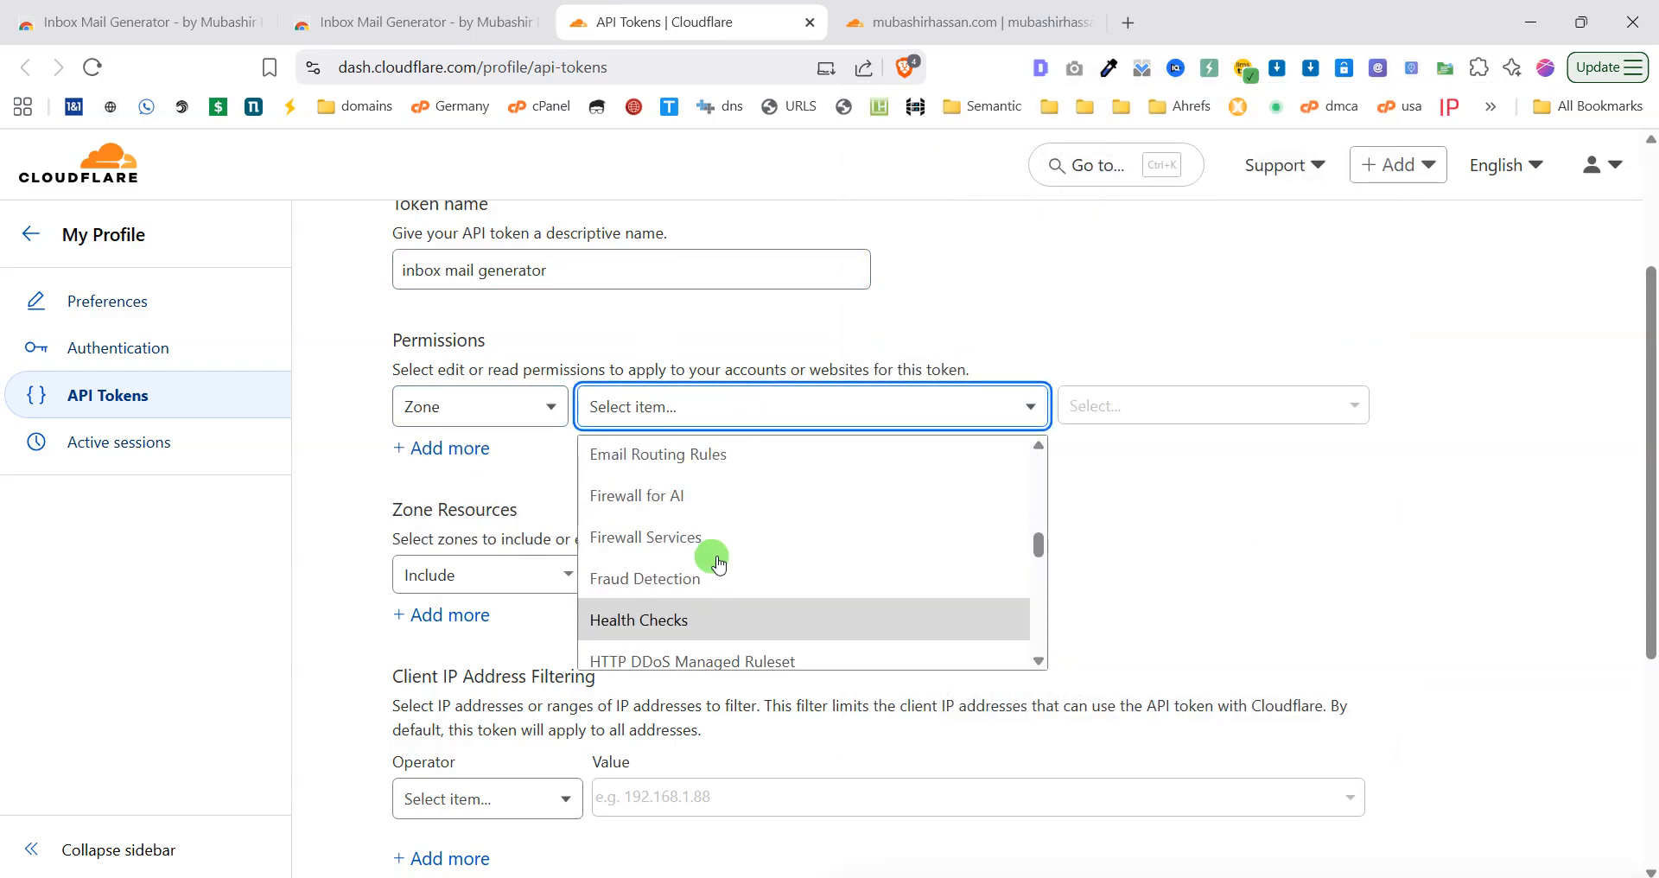
{"action": "left_click", "coordinate": [684, 497]}
{"action": "left_click", "coordinate": [1087, 394]}
{"action": "left_click", "coordinate": [1116, 492]}
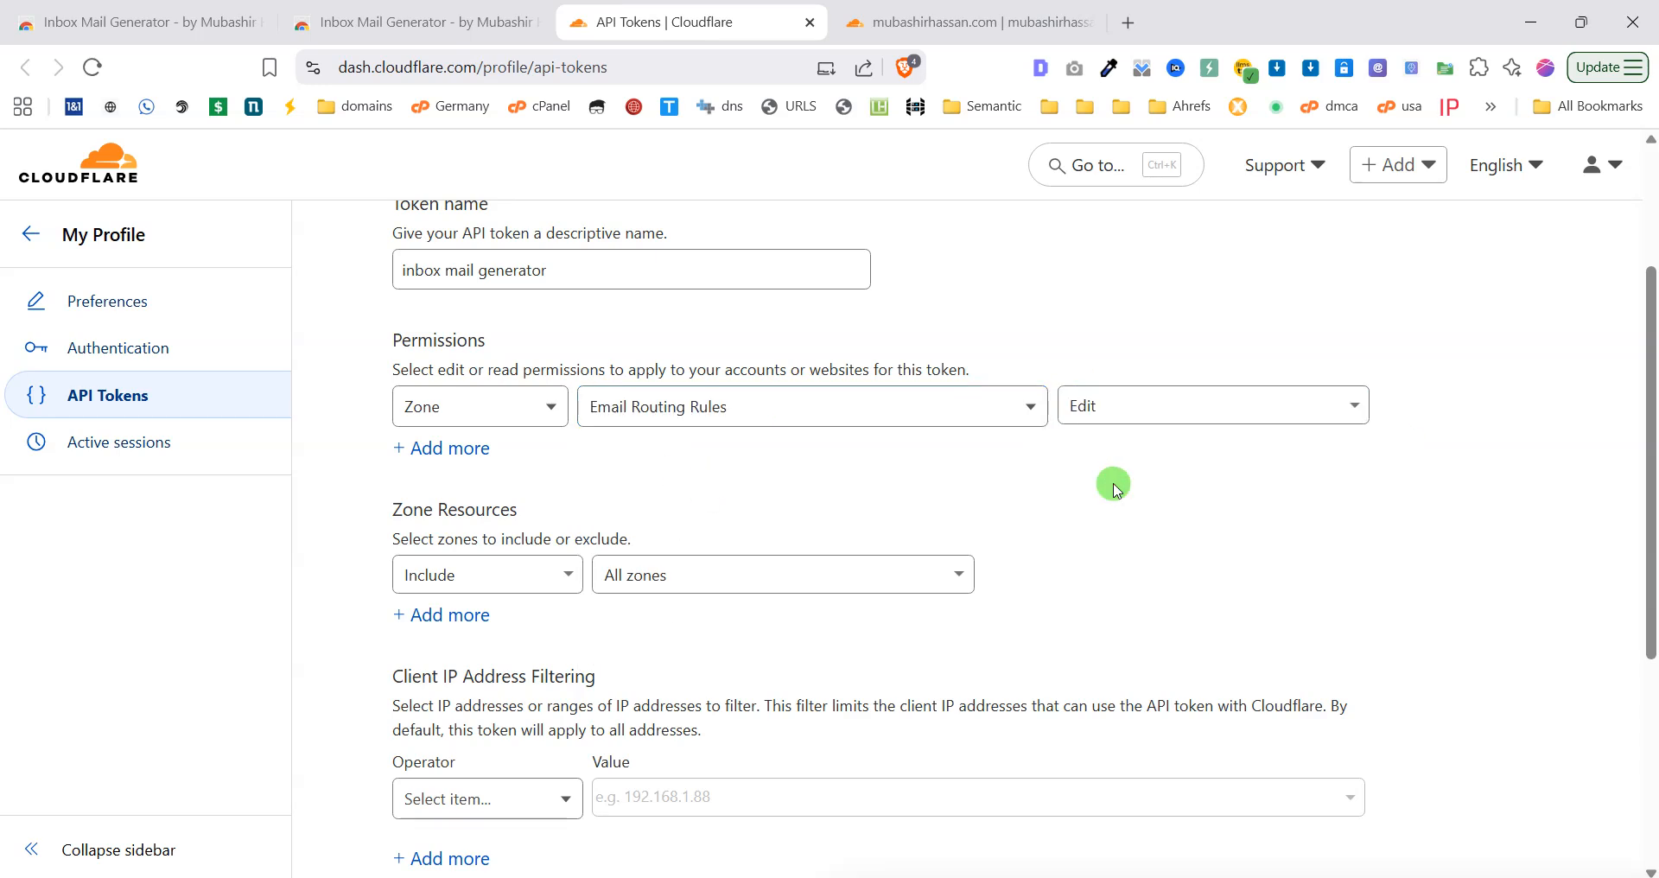
Add a second permission, Zone > Zone Settings > Edit, checking it against the guide.
{"action": "left_click", "coordinate": [426, 456]}
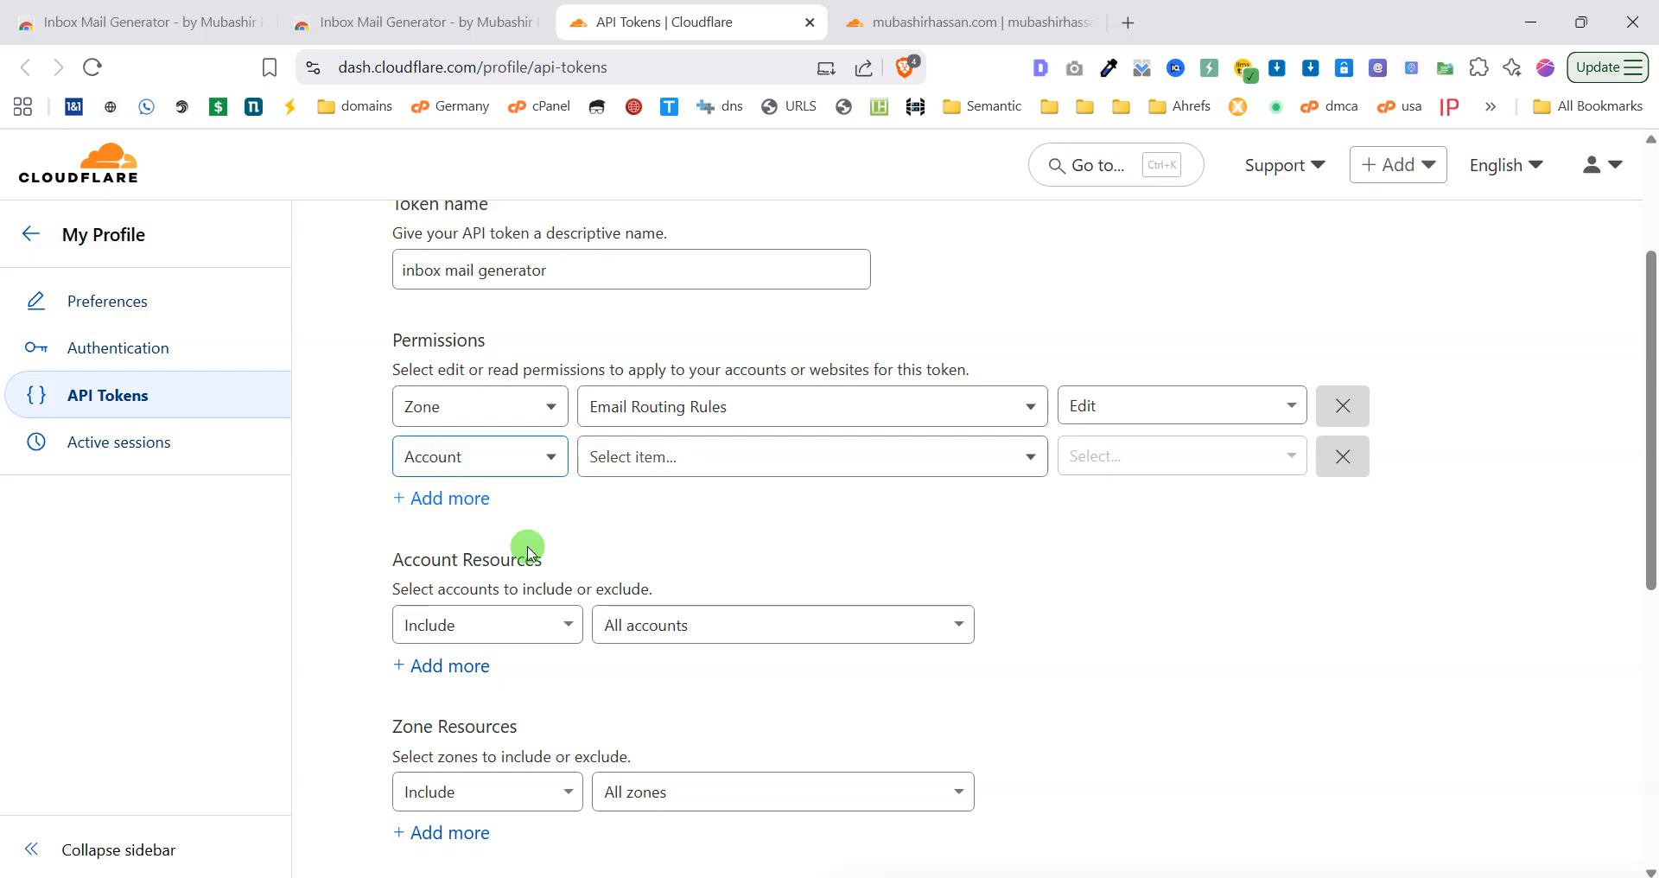
{"action": "left_click", "coordinate": [478, 472]}
{"action": "left_click", "coordinate": [473, 548]}
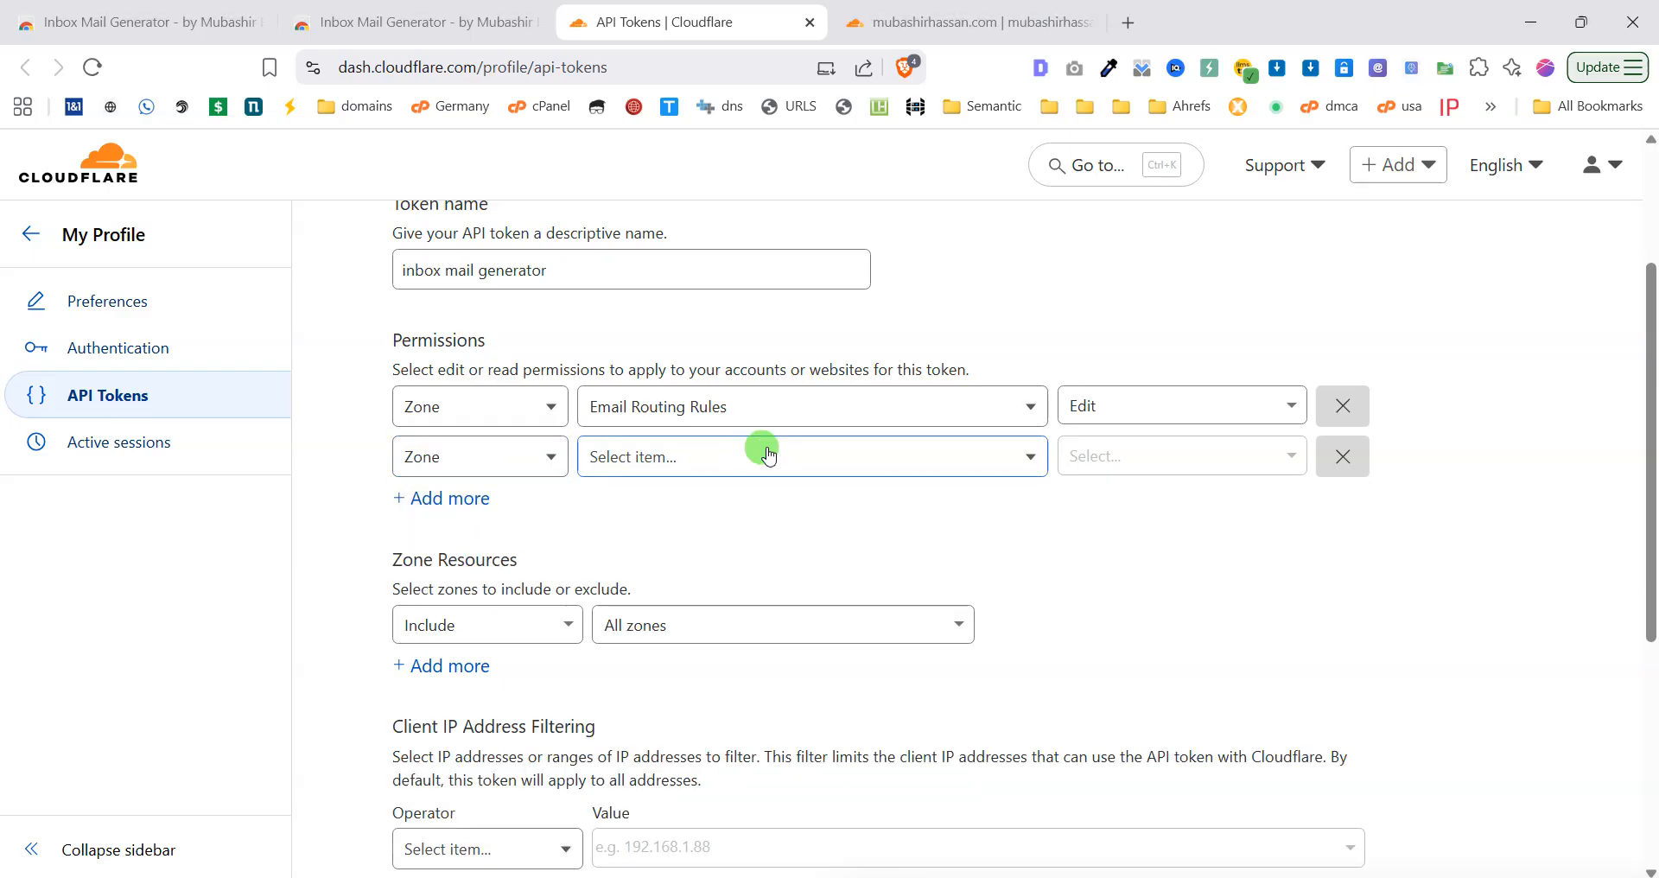
{"action": "left_click", "coordinate": [767, 458]}
{"action": "scroll", "coordinate": [760, 605], "scroll_direction": "down", "scroll_amount": 10}
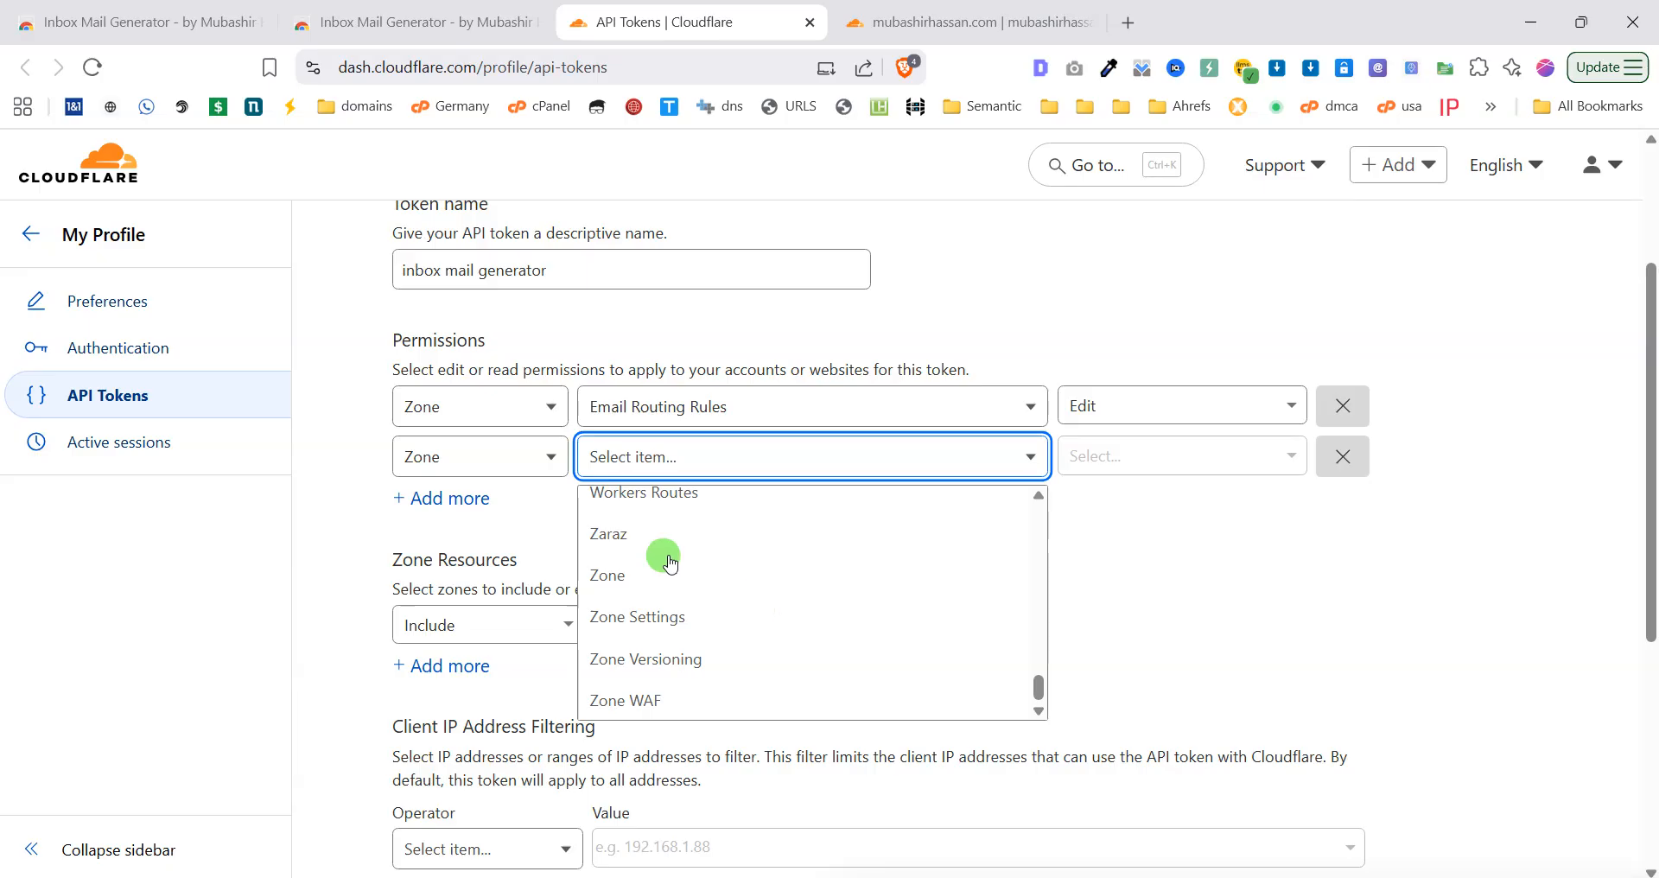
{"action": "left_click", "coordinate": [666, 616]}
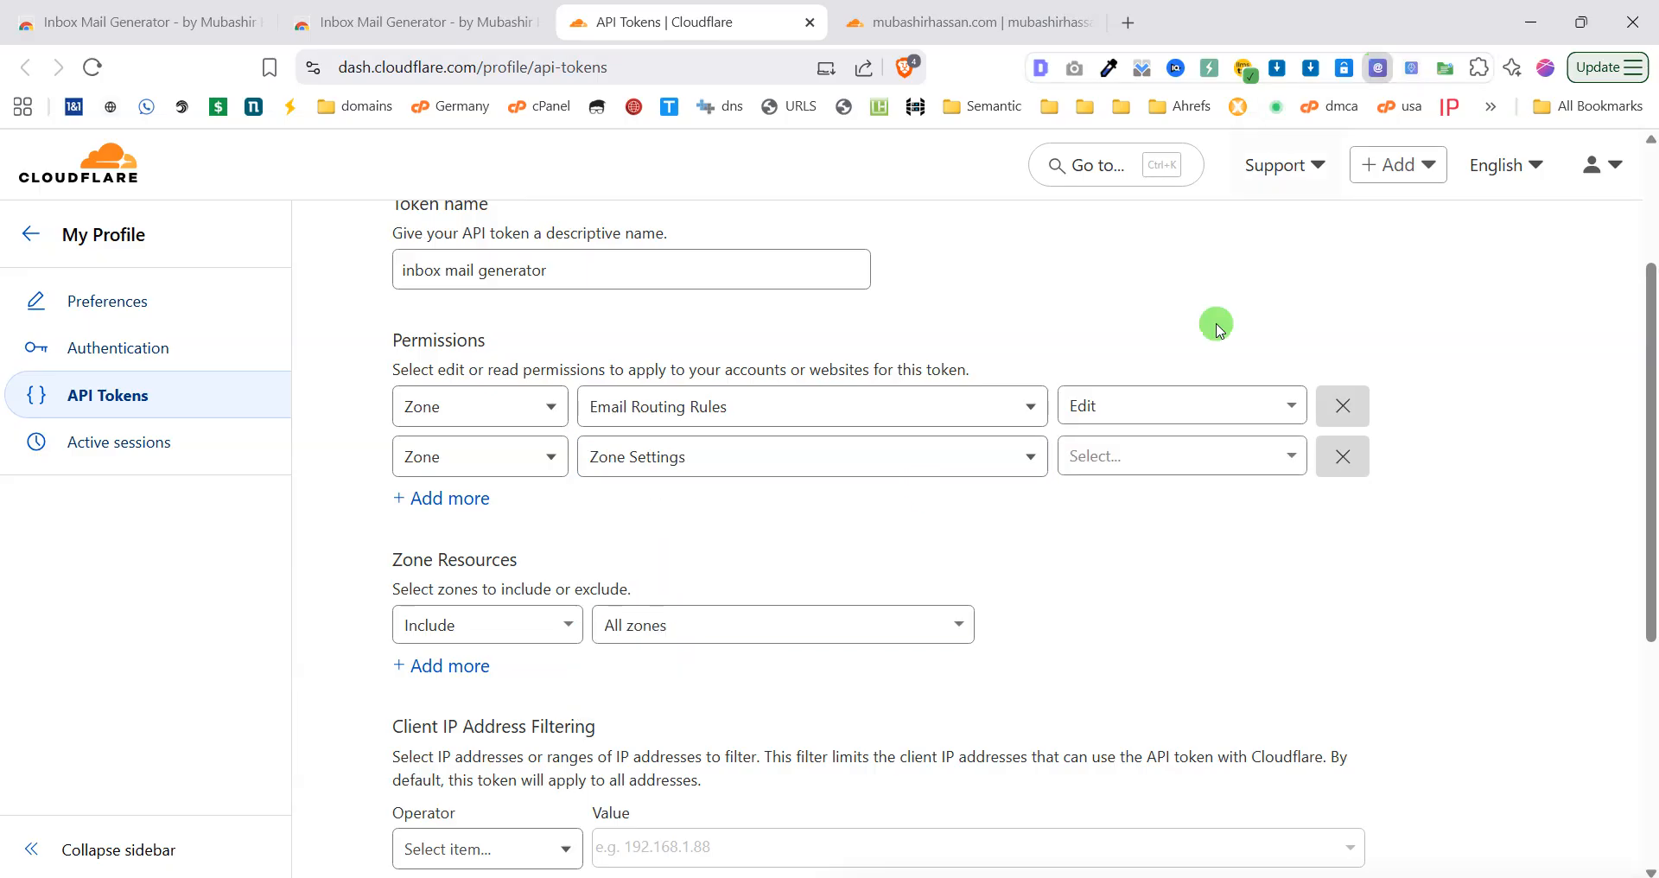
{"action": "left_click", "coordinate": [969, 499]}
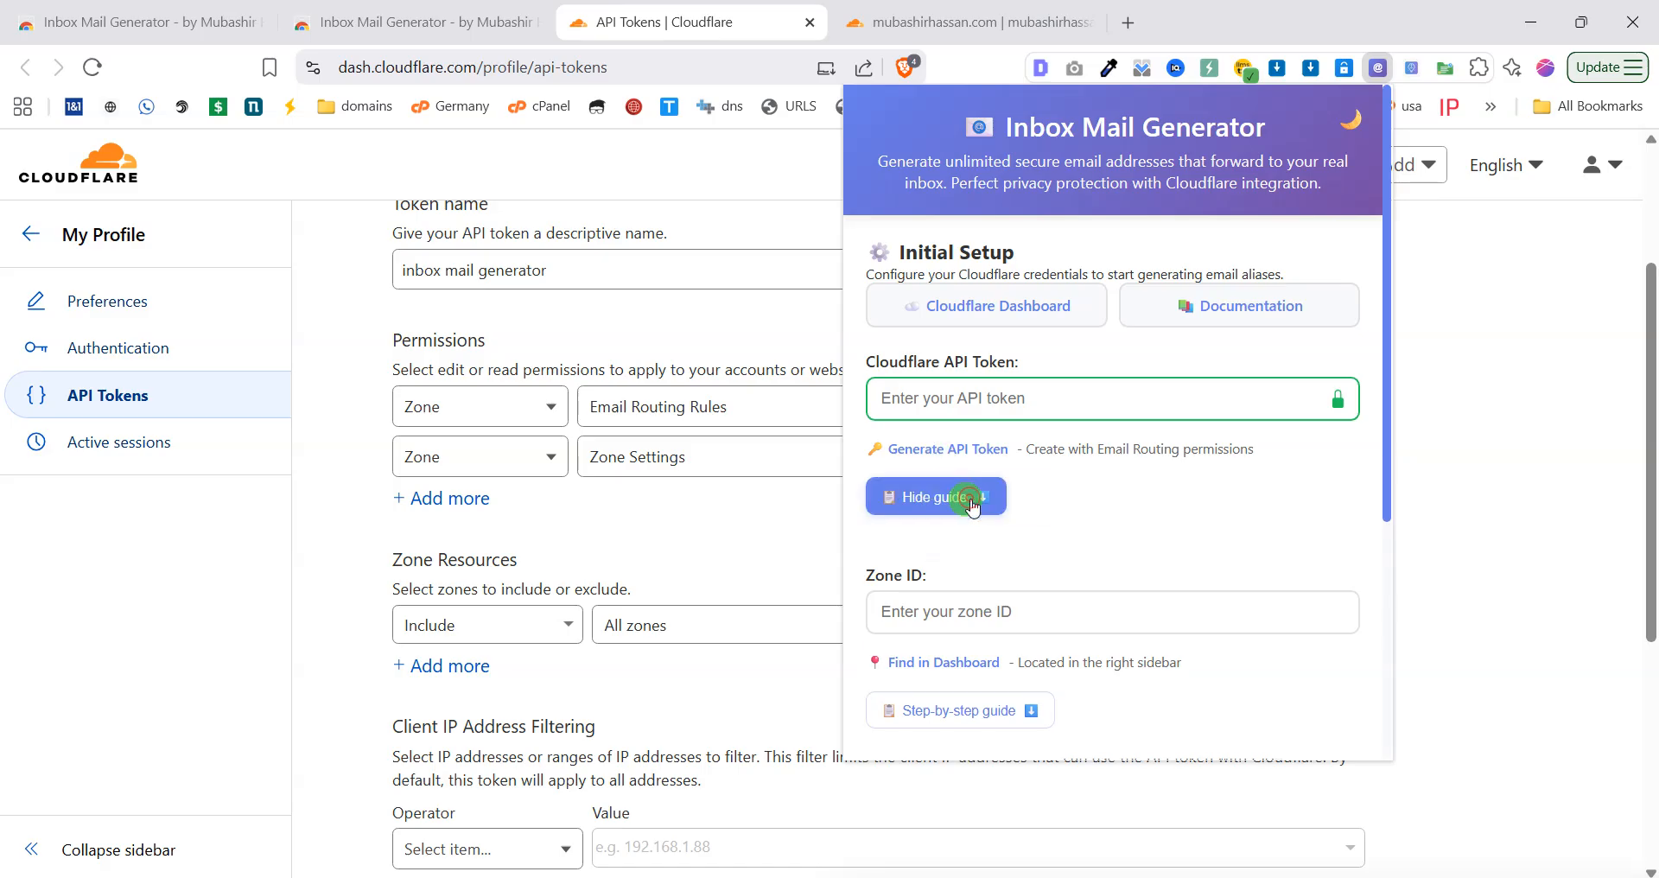
{"action": "scroll", "coordinate": [976, 527], "scroll_direction": "down", "scroll_amount": 8}
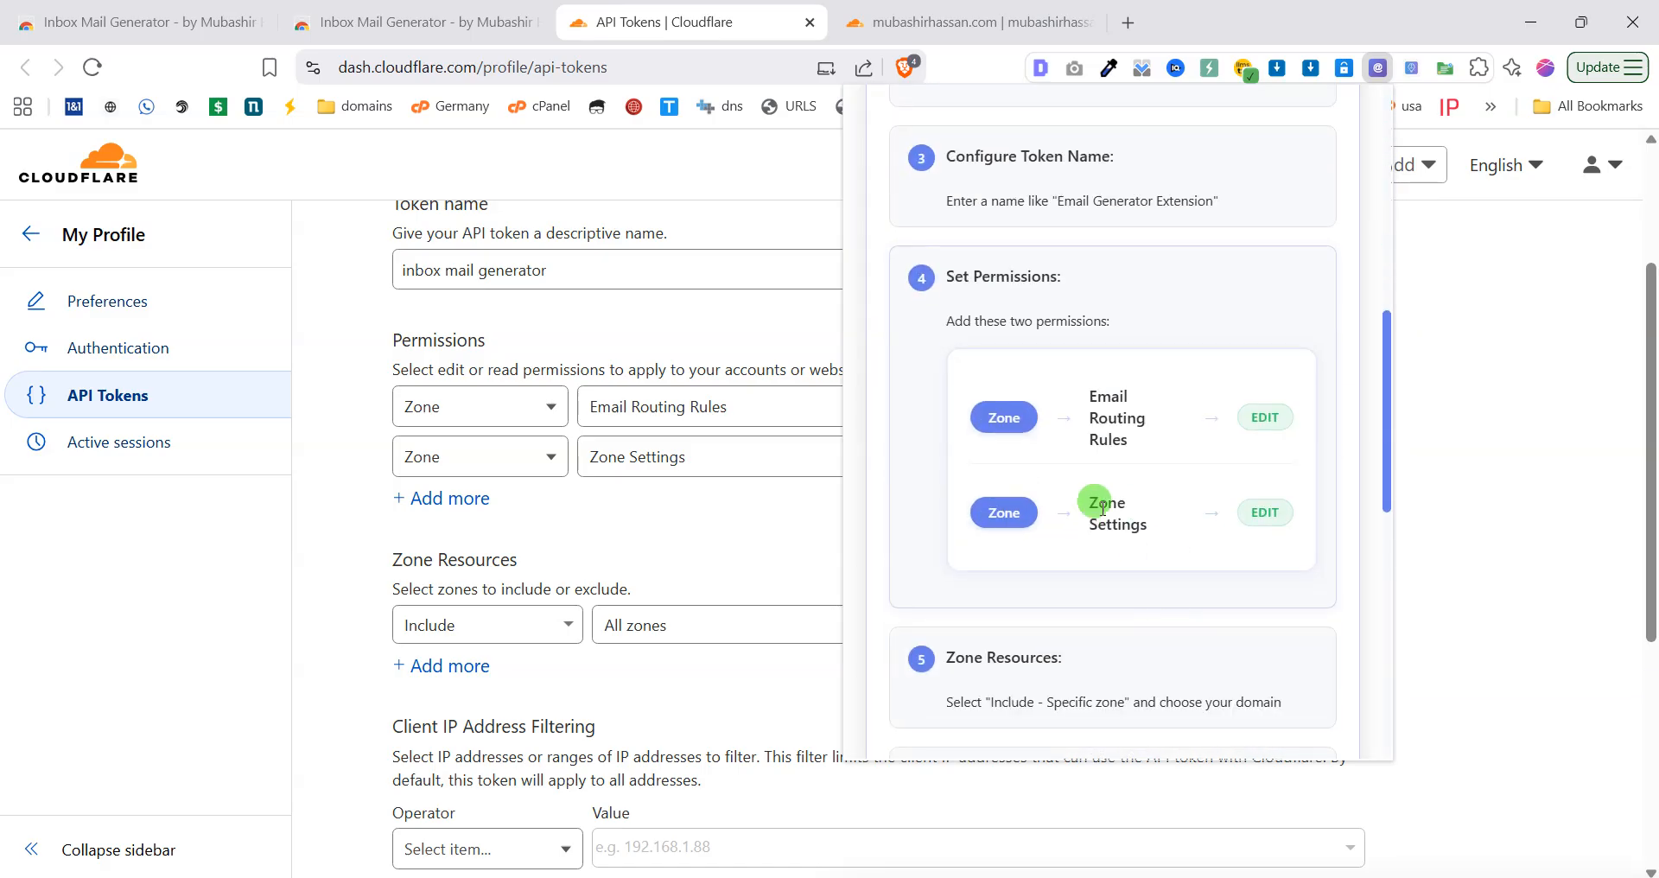
{"action": "left_click", "coordinate": [755, 490]}
{"action": "left_click", "coordinate": [1170, 467]}
{"action": "left_click", "coordinate": [1156, 547]}
Continue to the token summary and create the API token.
{"action": "scroll", "coordinate": [985, 556], "scroll_direction": "down", "scroll_amount": 5}
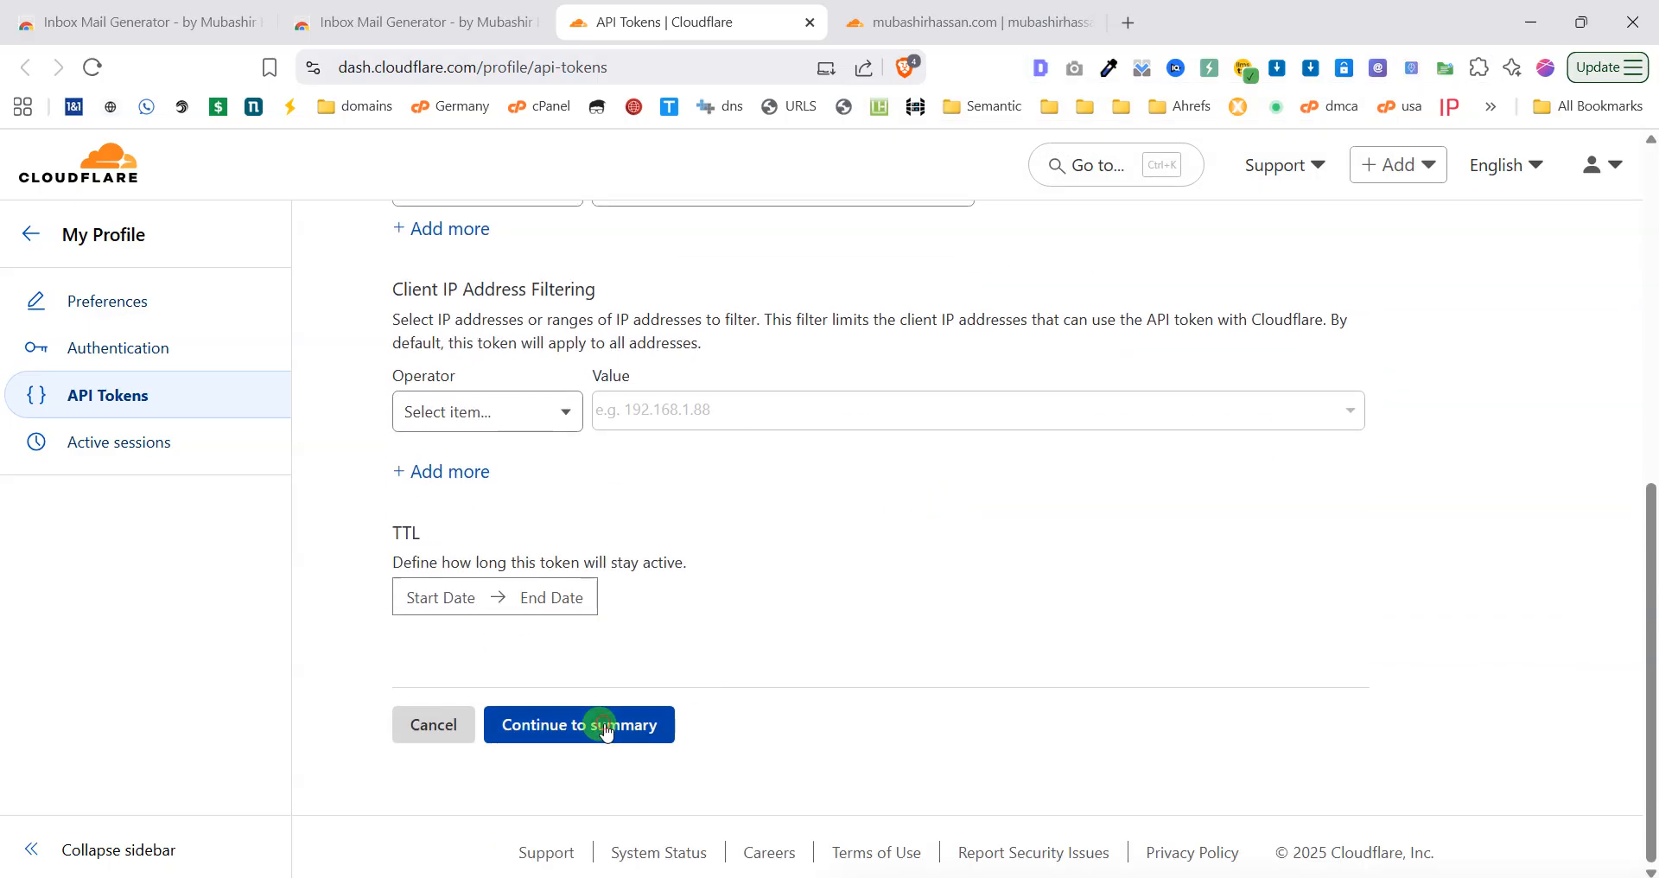
{"action": "left_click", "coordinate": [606, 729]}
{"action": "left_click", "coordinate": [566, 562]}
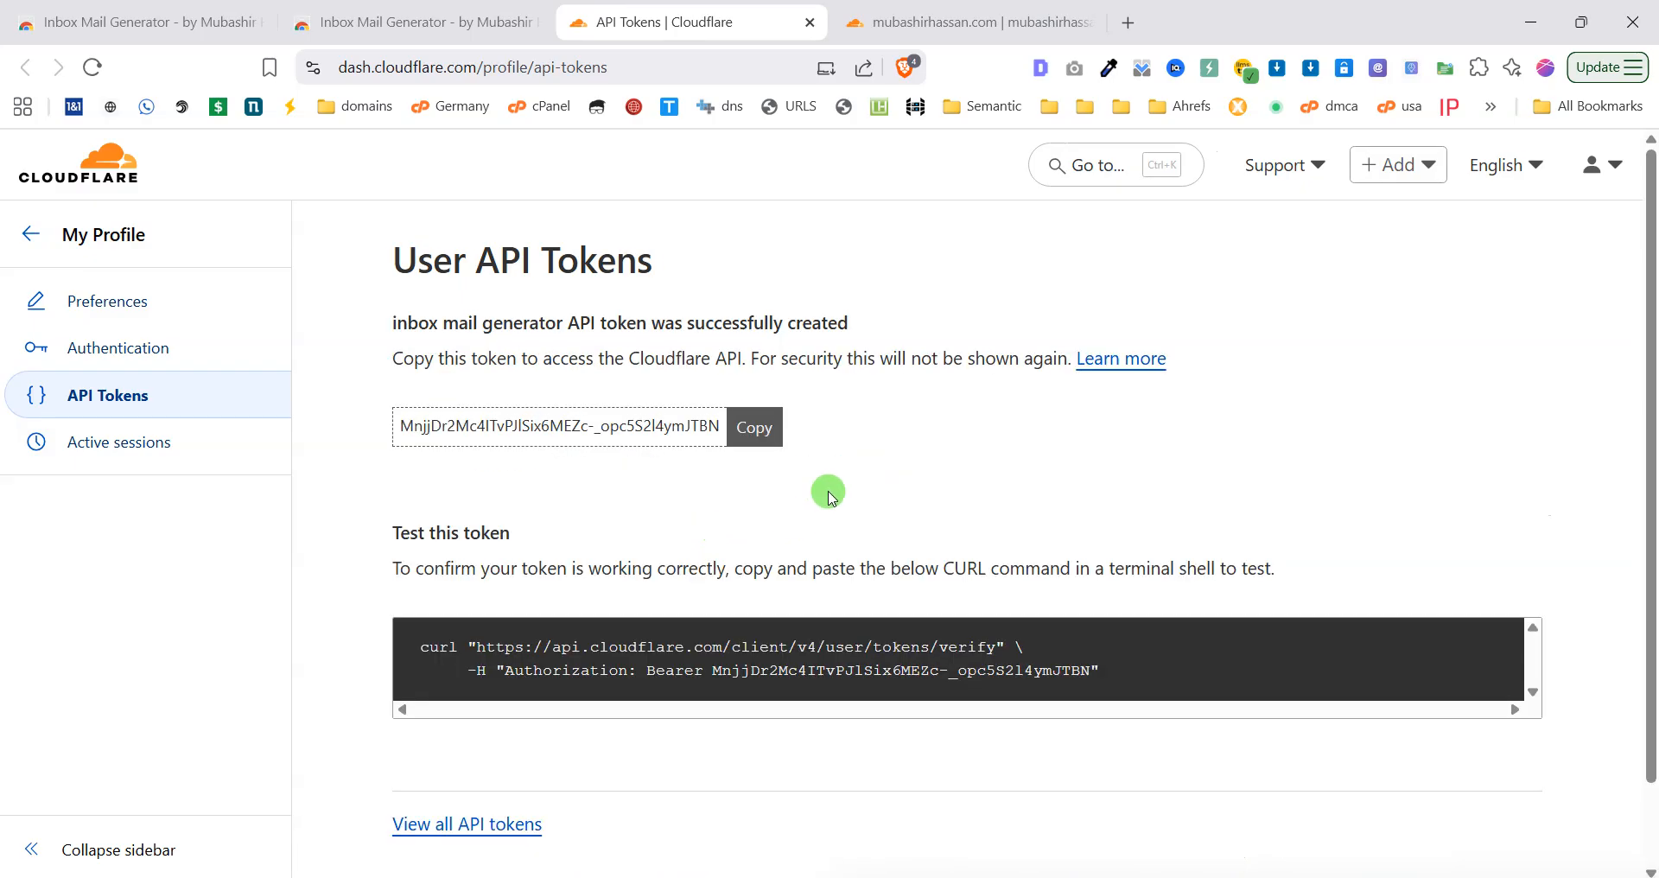
Copy the new API token and the site's Zone ID for the extension's Initial Setup form.
{"action": "left_click", "coordinate": [756, 427]}
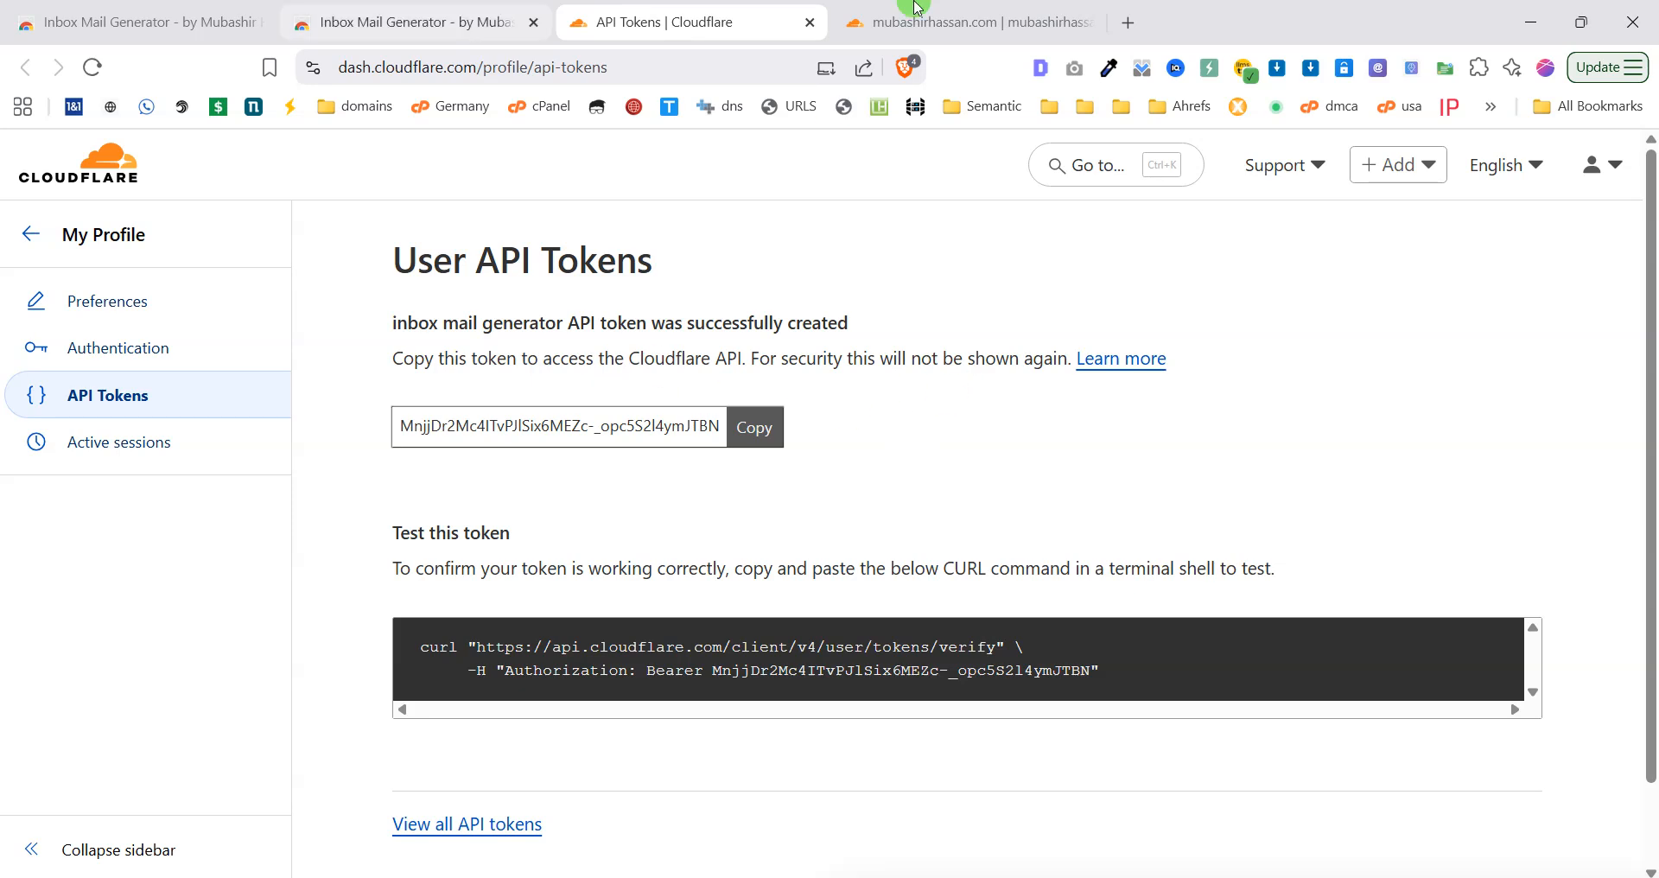
{"action": "left_click", "coordinate": [994, 7]}
{"action": "scroll", "coordinate": [1111, 530], "scroll_direction": "down", "scroll_amount": 8}
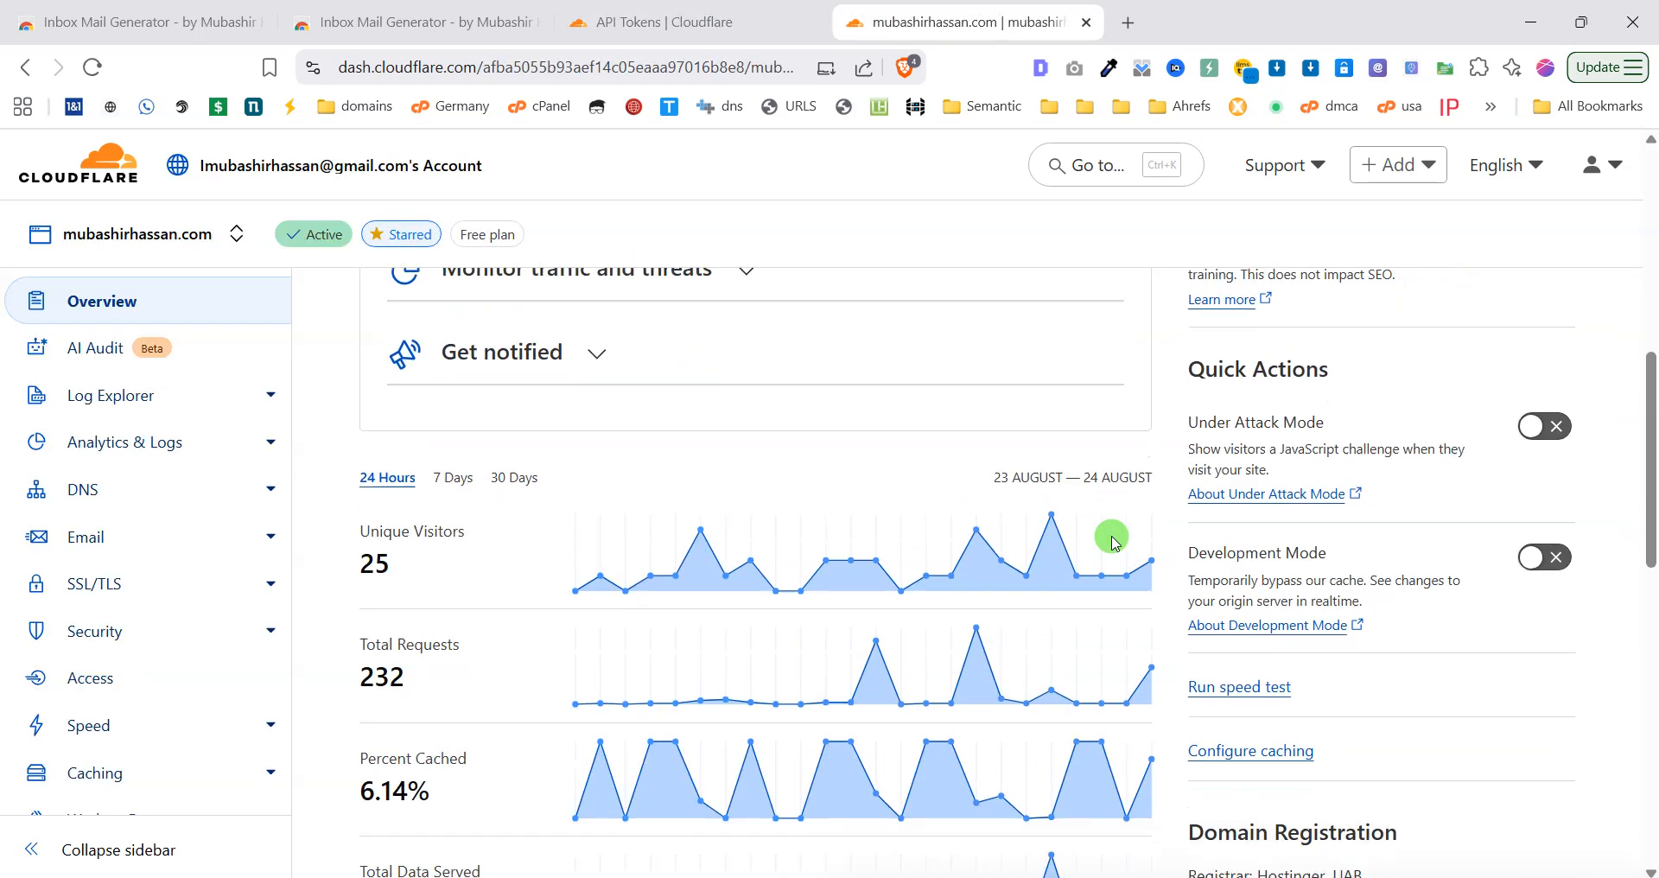
{"action": "scroll", "coordinate": [486, 571], "scroll_direction": "up", "scroll_amount": 10}
{"action": "scroll", "coordinate": [889, 563], "scroll_direction": "down", "scroll_amount": 15}
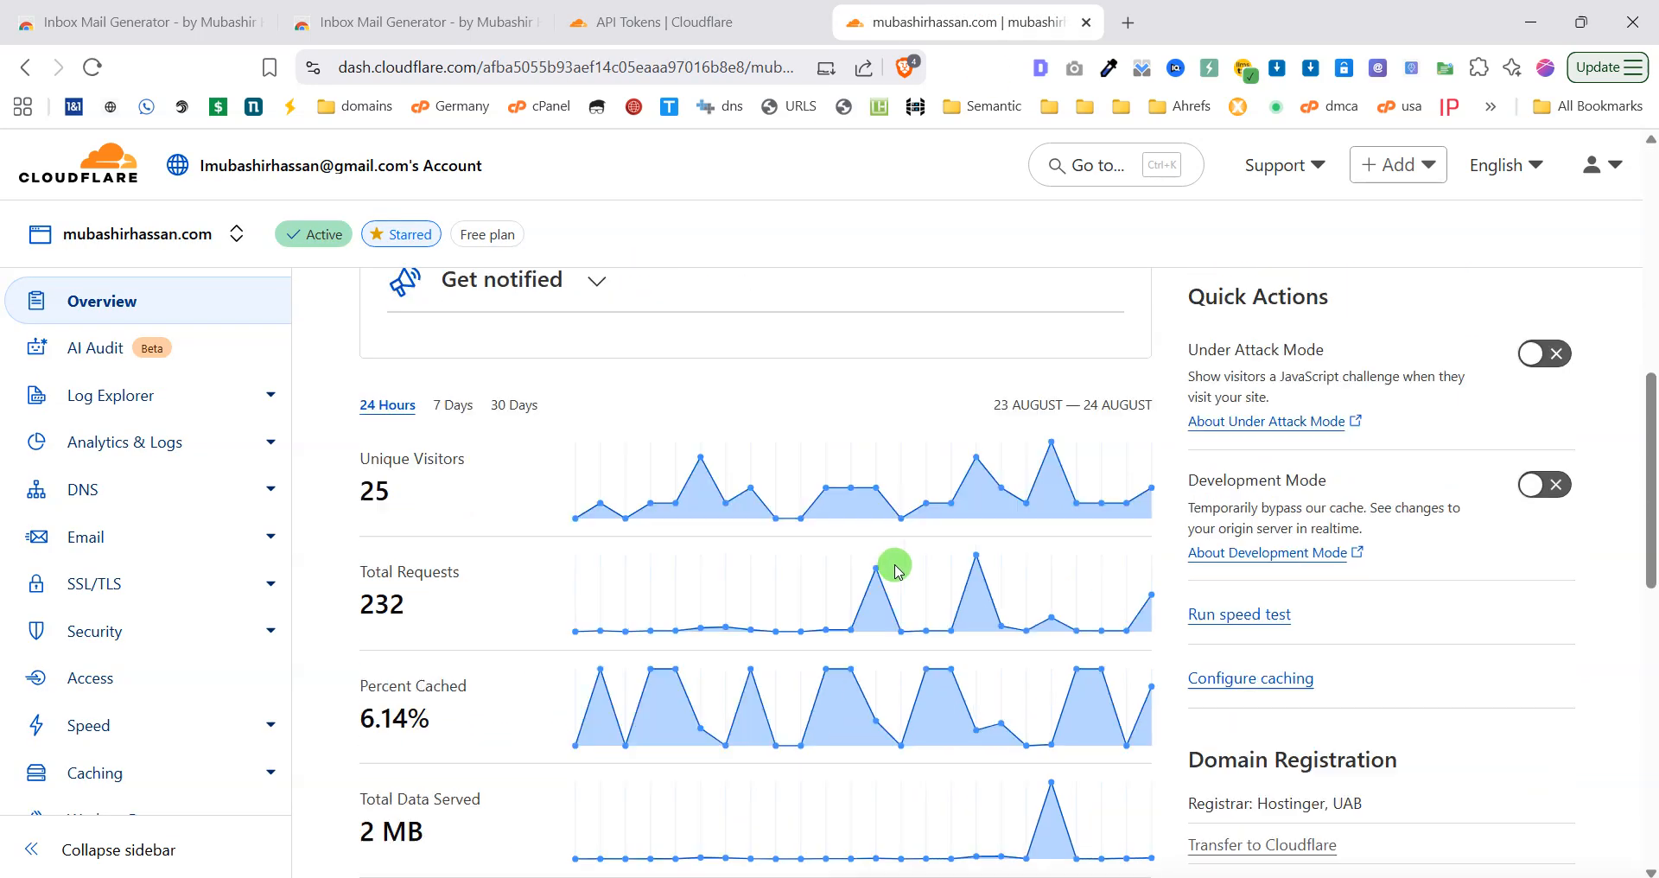
{"action": "scroll", "coordinate": [855, 543], "scroll_direction": "up", "scroll_amount": 15}
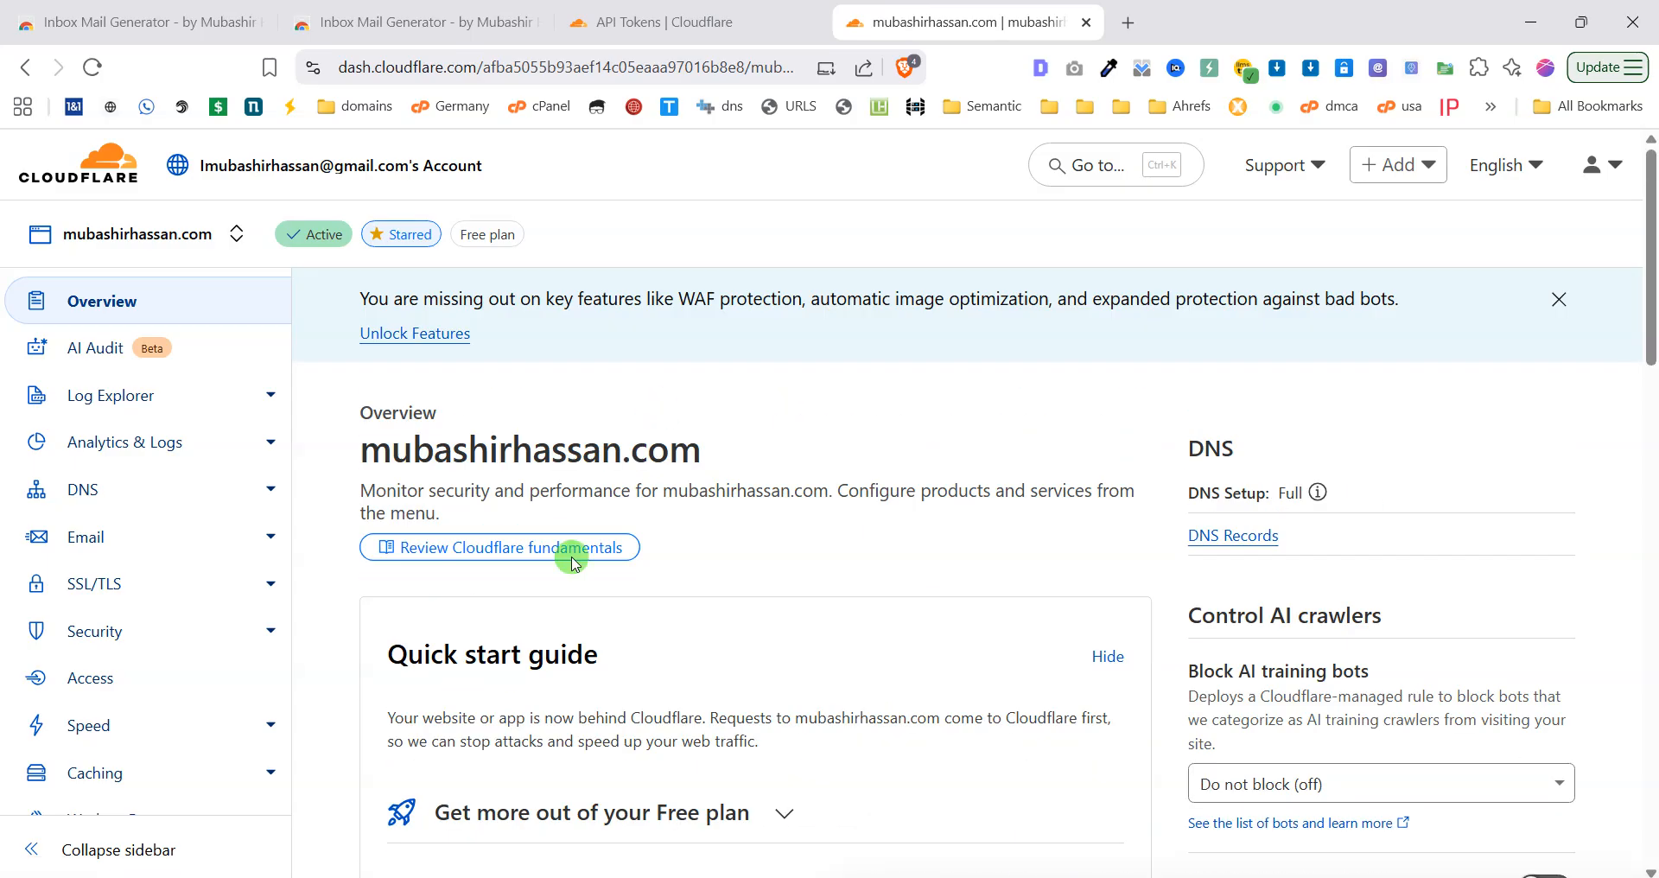
{"action": "scroll", "coordinate": [863, 541], "scroll_direction": "down", "scroll_amount": 15}
{"action": "scroll", "coordinate": [960, 544], "scroll_direction": "up", "scroll_amount": 3}
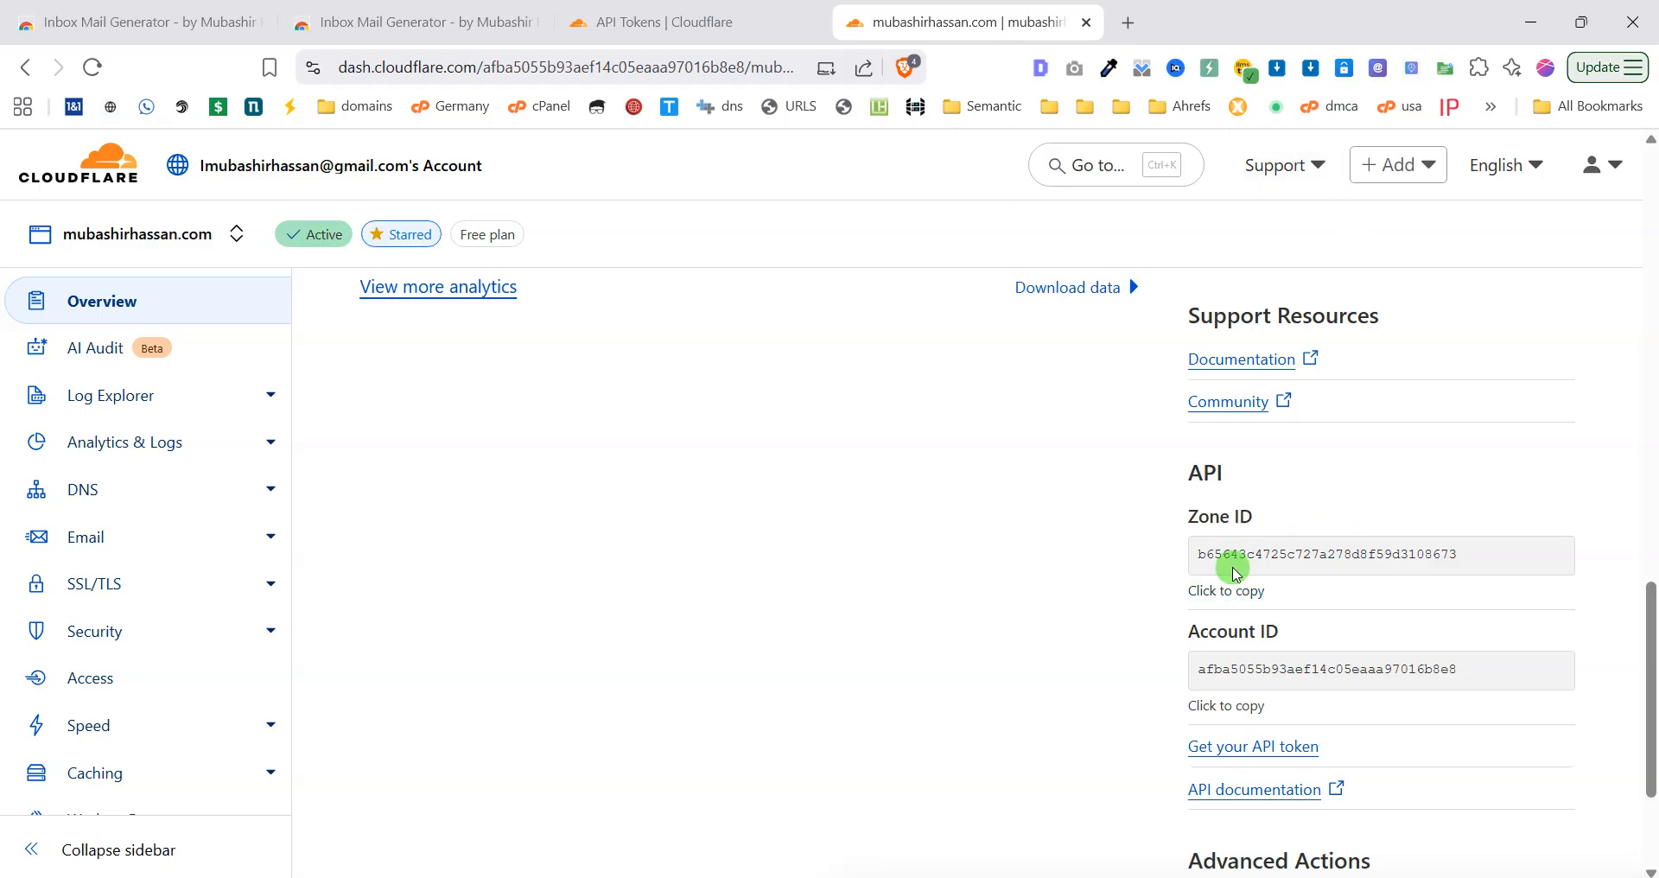
{"action": "left_click", "coordinate": [1235, 593]}
{"action": "left_click", "coordinate": [1377, 71]}
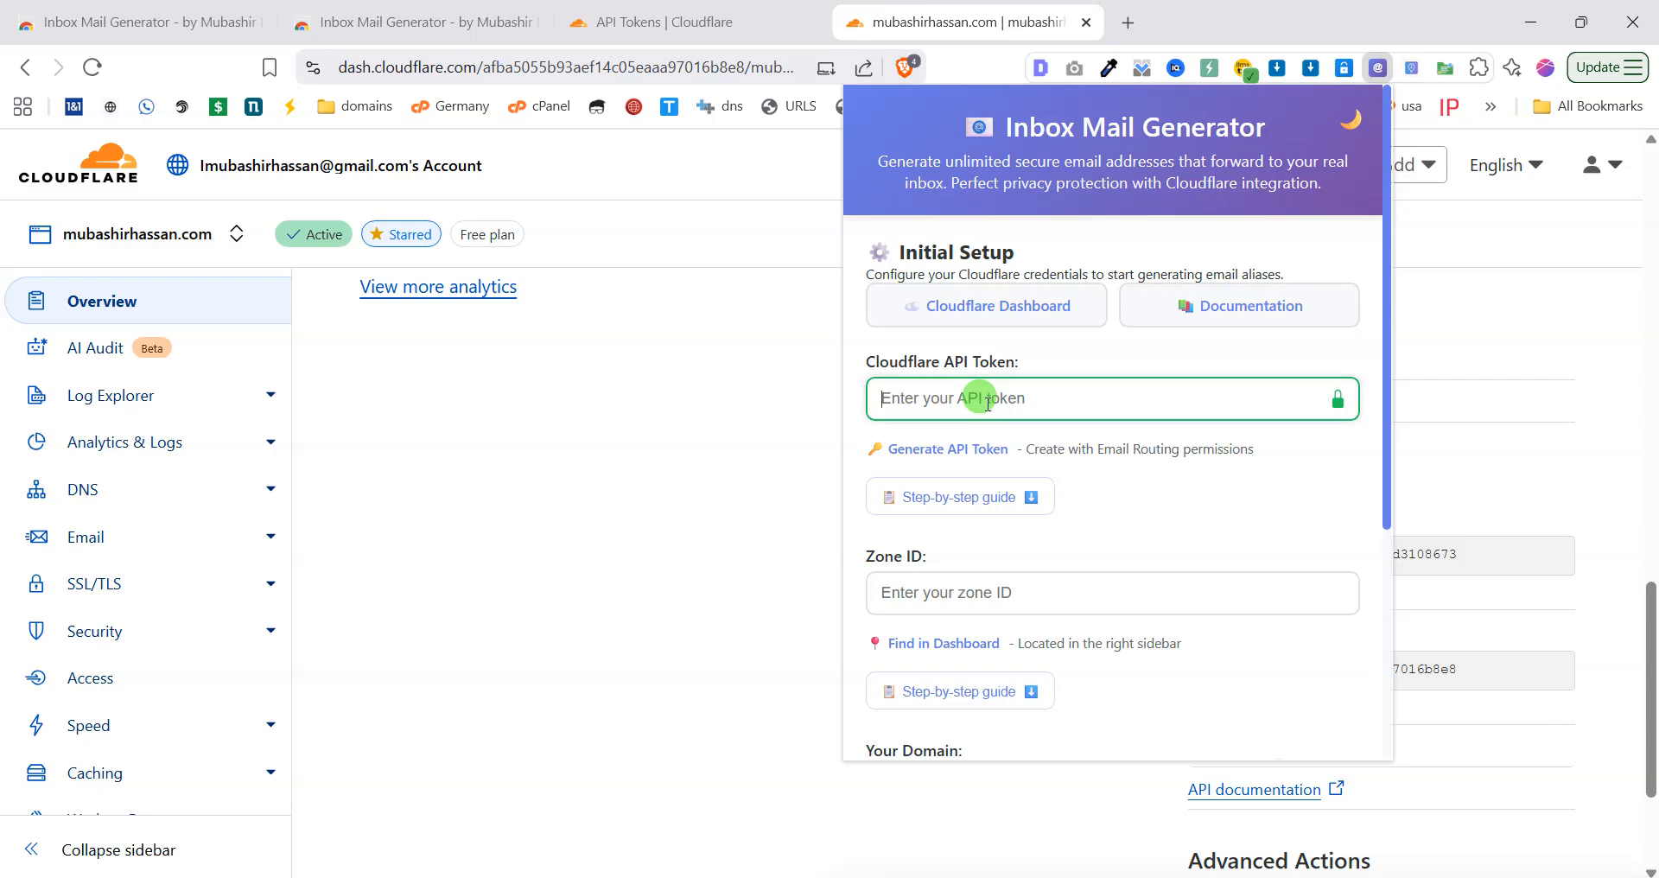
Paste the API token and Zone ID from clipboard history into the setup form.
{"action": "key", "text": "super+v"}
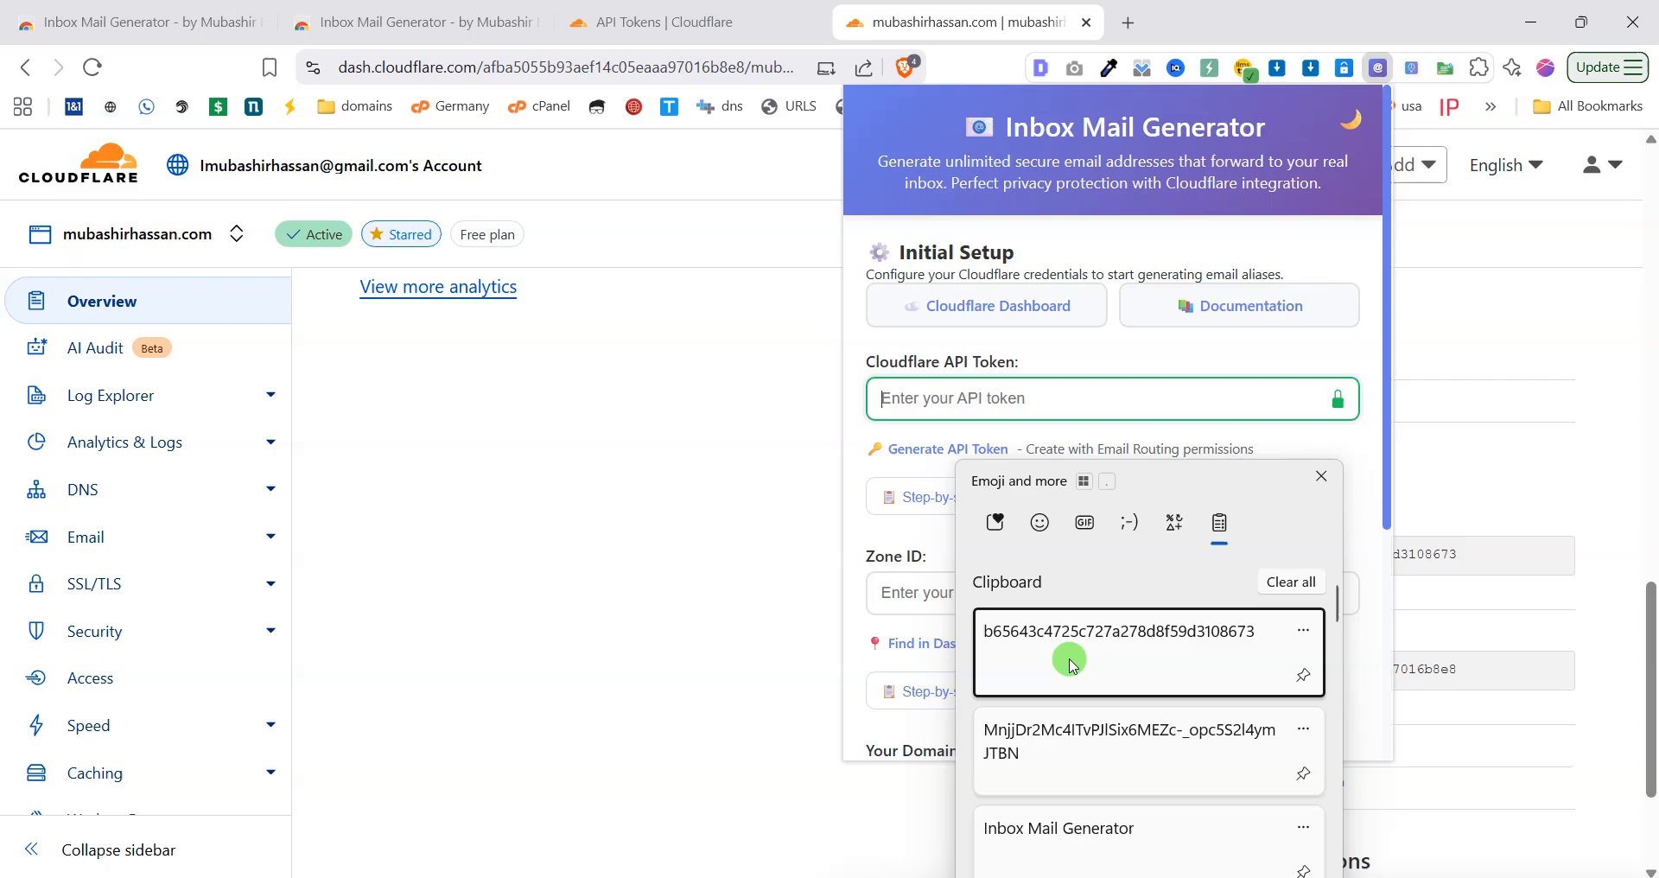
{"action": "left_click", "coordinate": [1075, 730]}
{"action": "left_click", "coordinate": [970, 598]}
{"action": "key", "text": "super+v"}
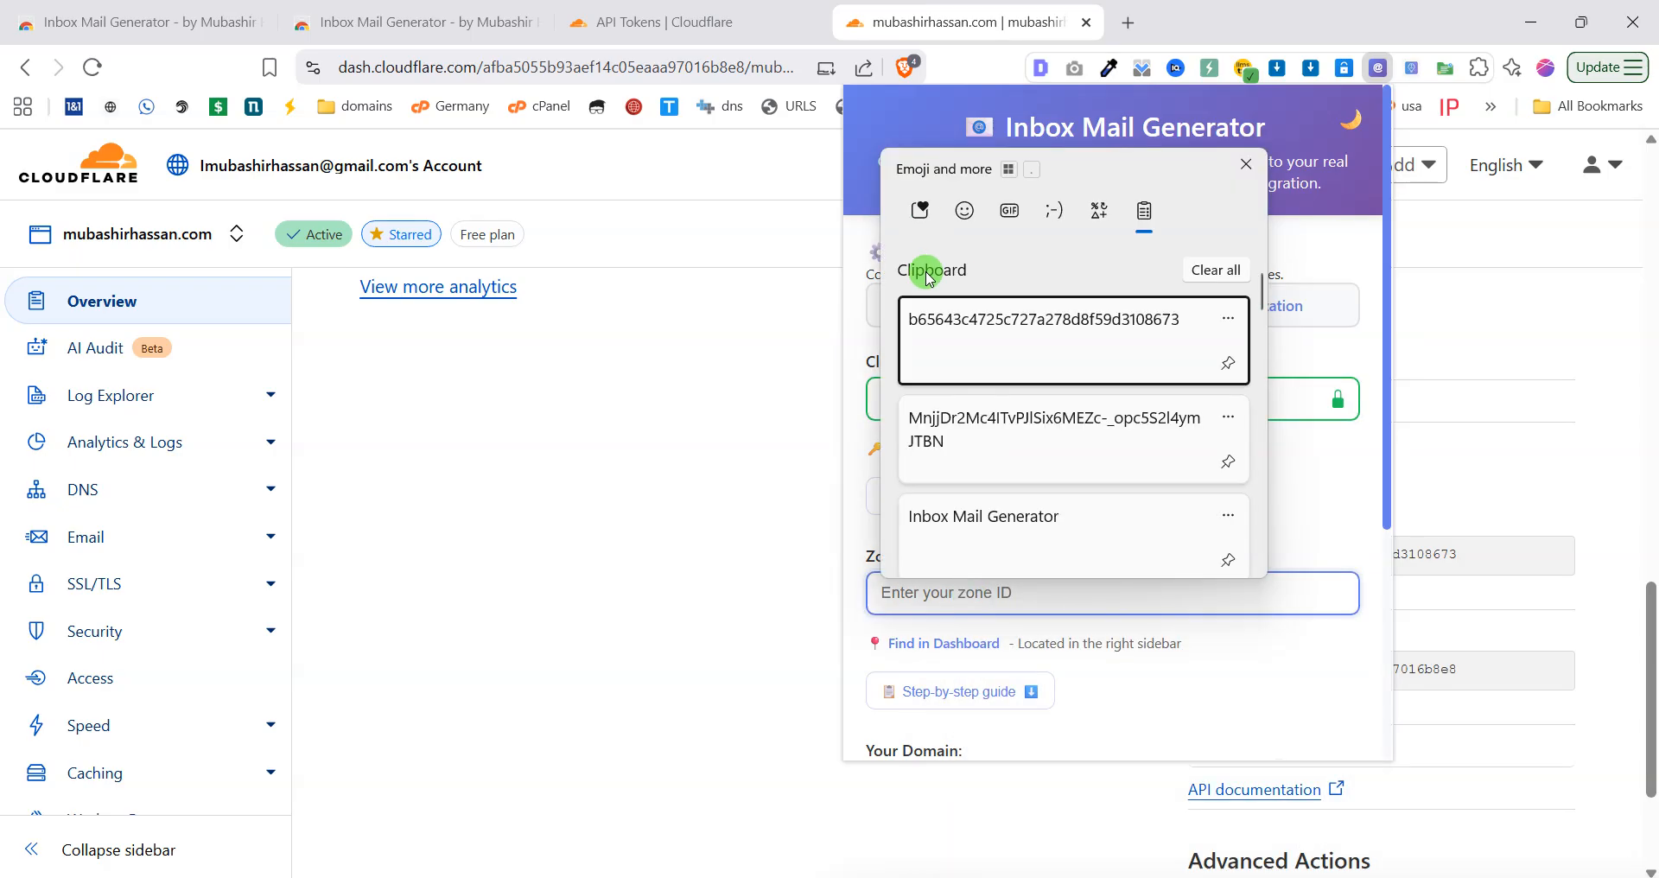
{"action": "left_click", "coordinate": [979, 372]}
{"action": "scroll", "coordinate": [1069, 635], "scroll_direction": "down", "scroll_amount": 4}
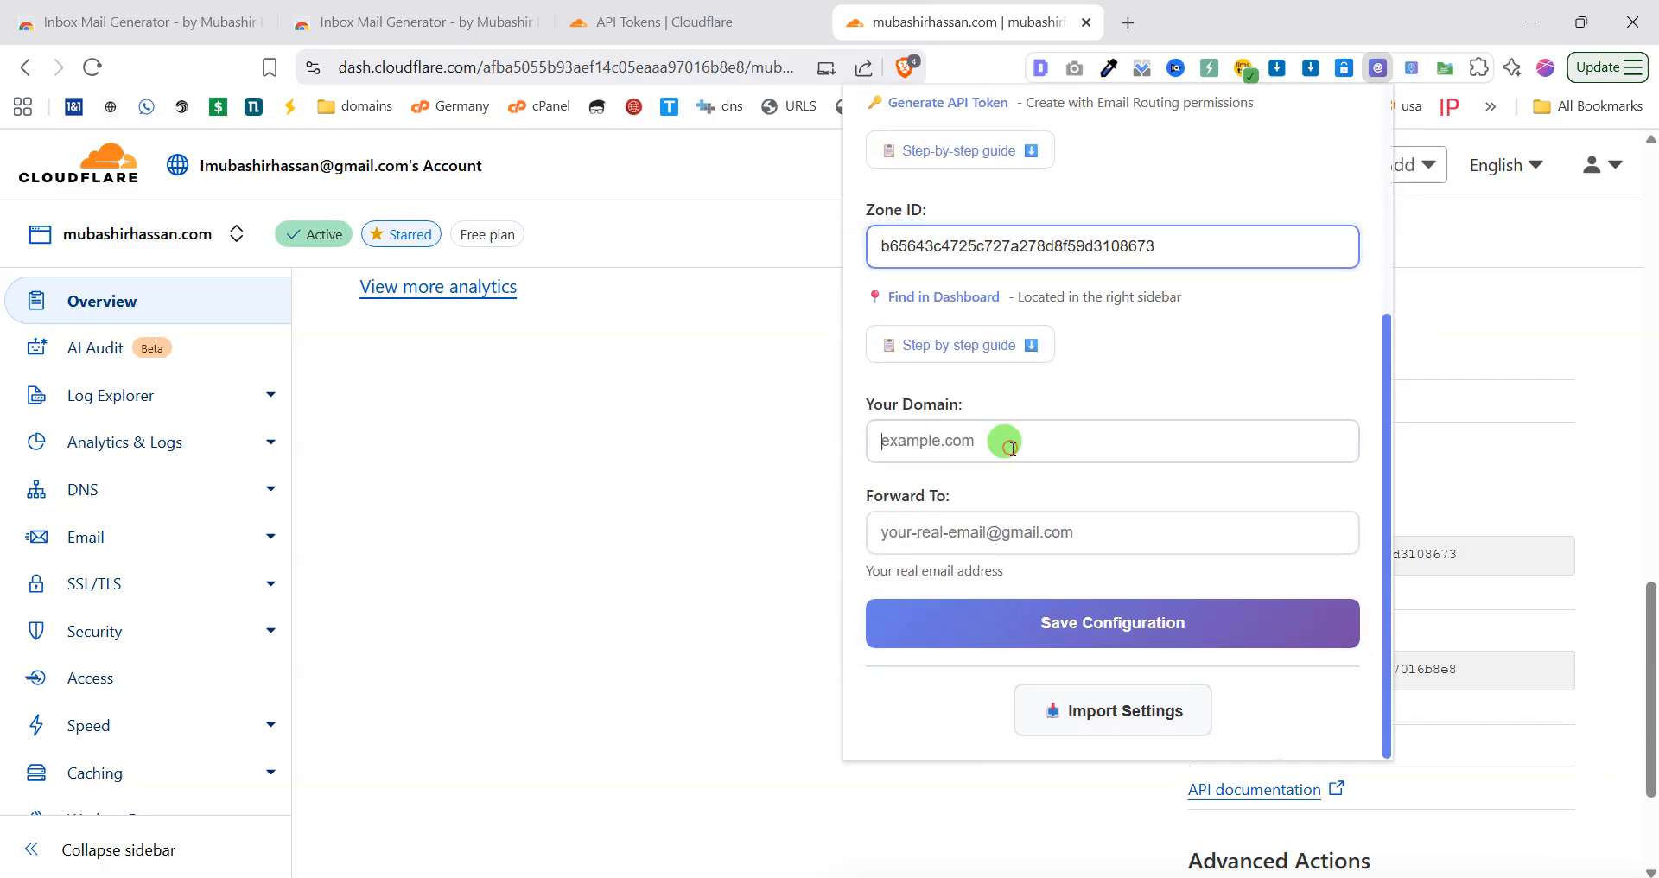
Fill in the domain and forwarding e-mail address, then save the configuration.
{"action": "left_click", "coordinate": [1011, 446]}
{"action": "type", "text": "mu"}
{"action": "key", "text": "Down"}
{"action": "key", "text": "Return"}
{"action": "key", "text": "Tab"}
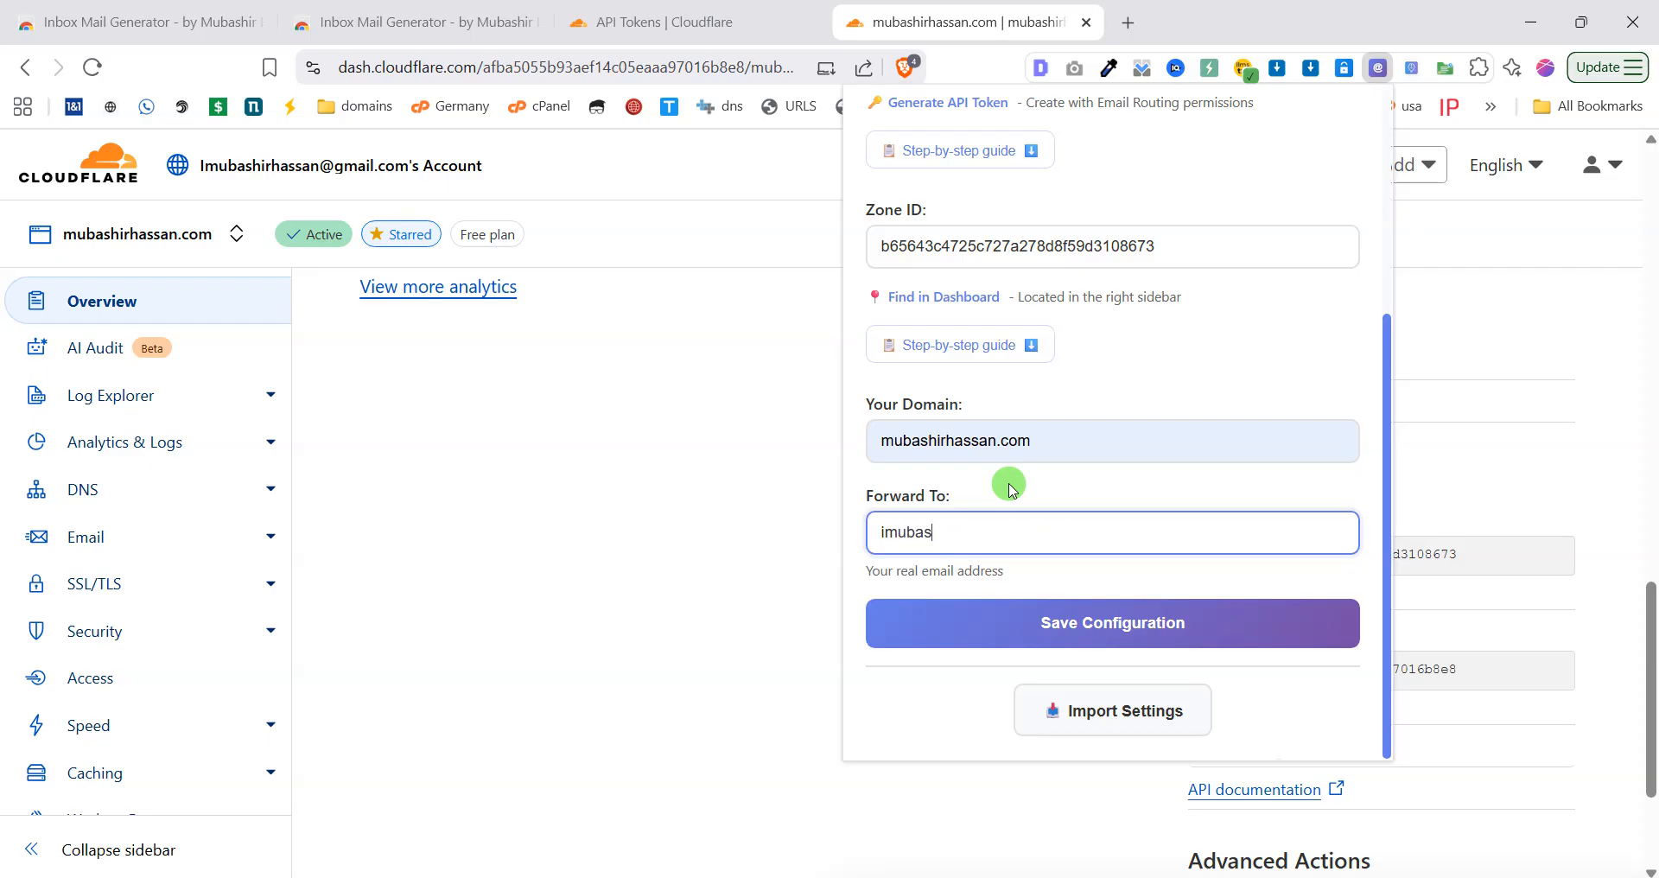
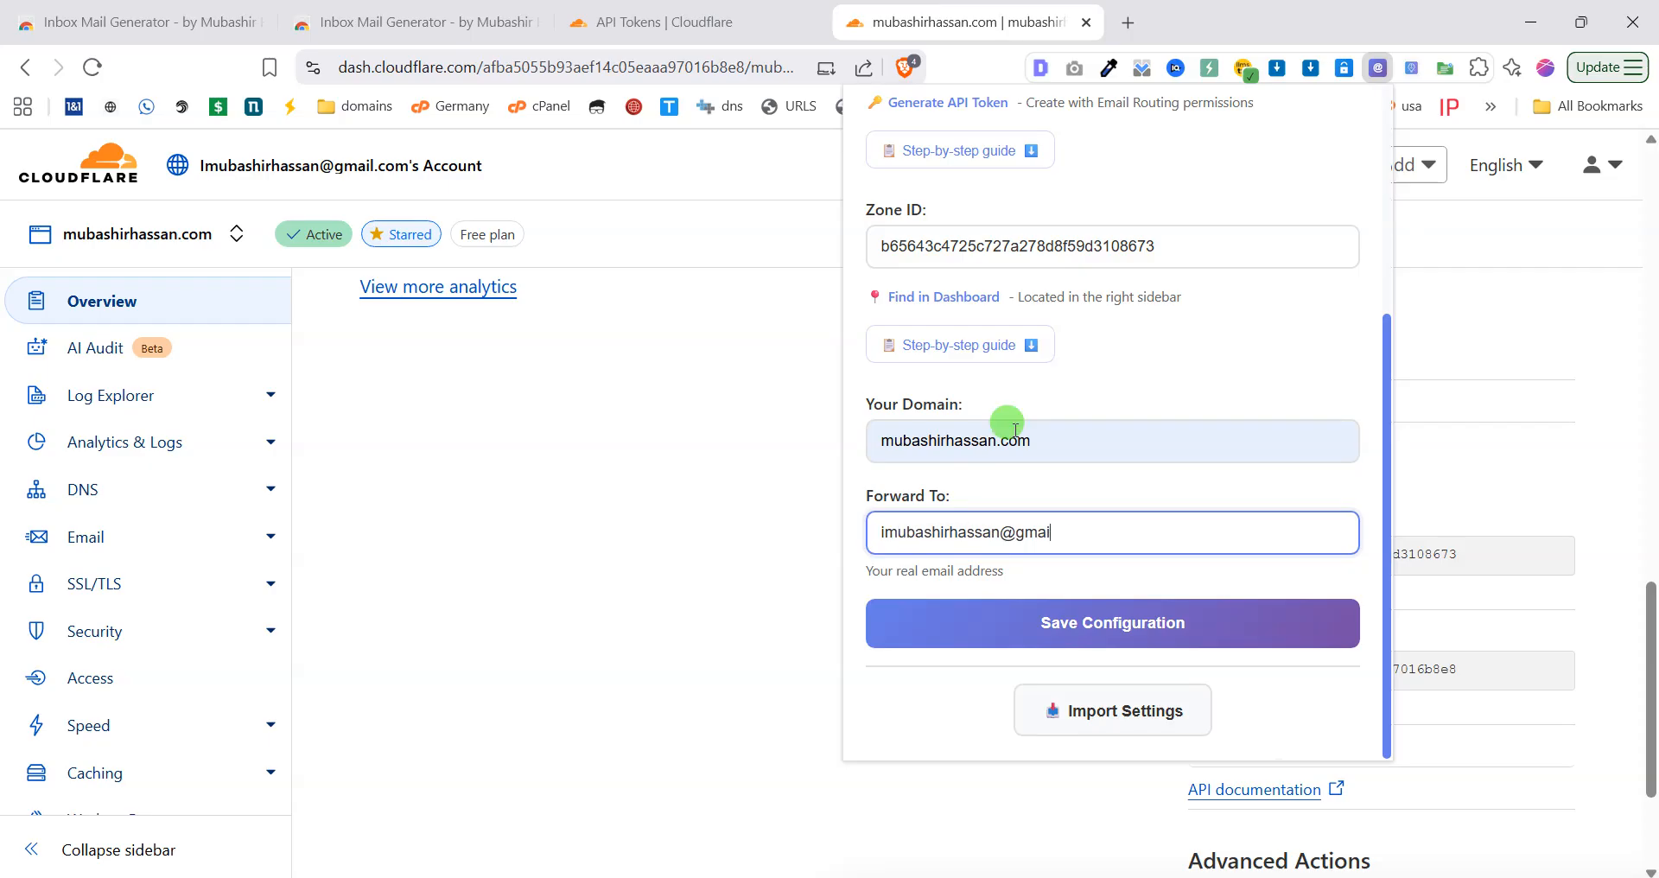
{"action": "left_click", "coordinate": [1065, 640]}
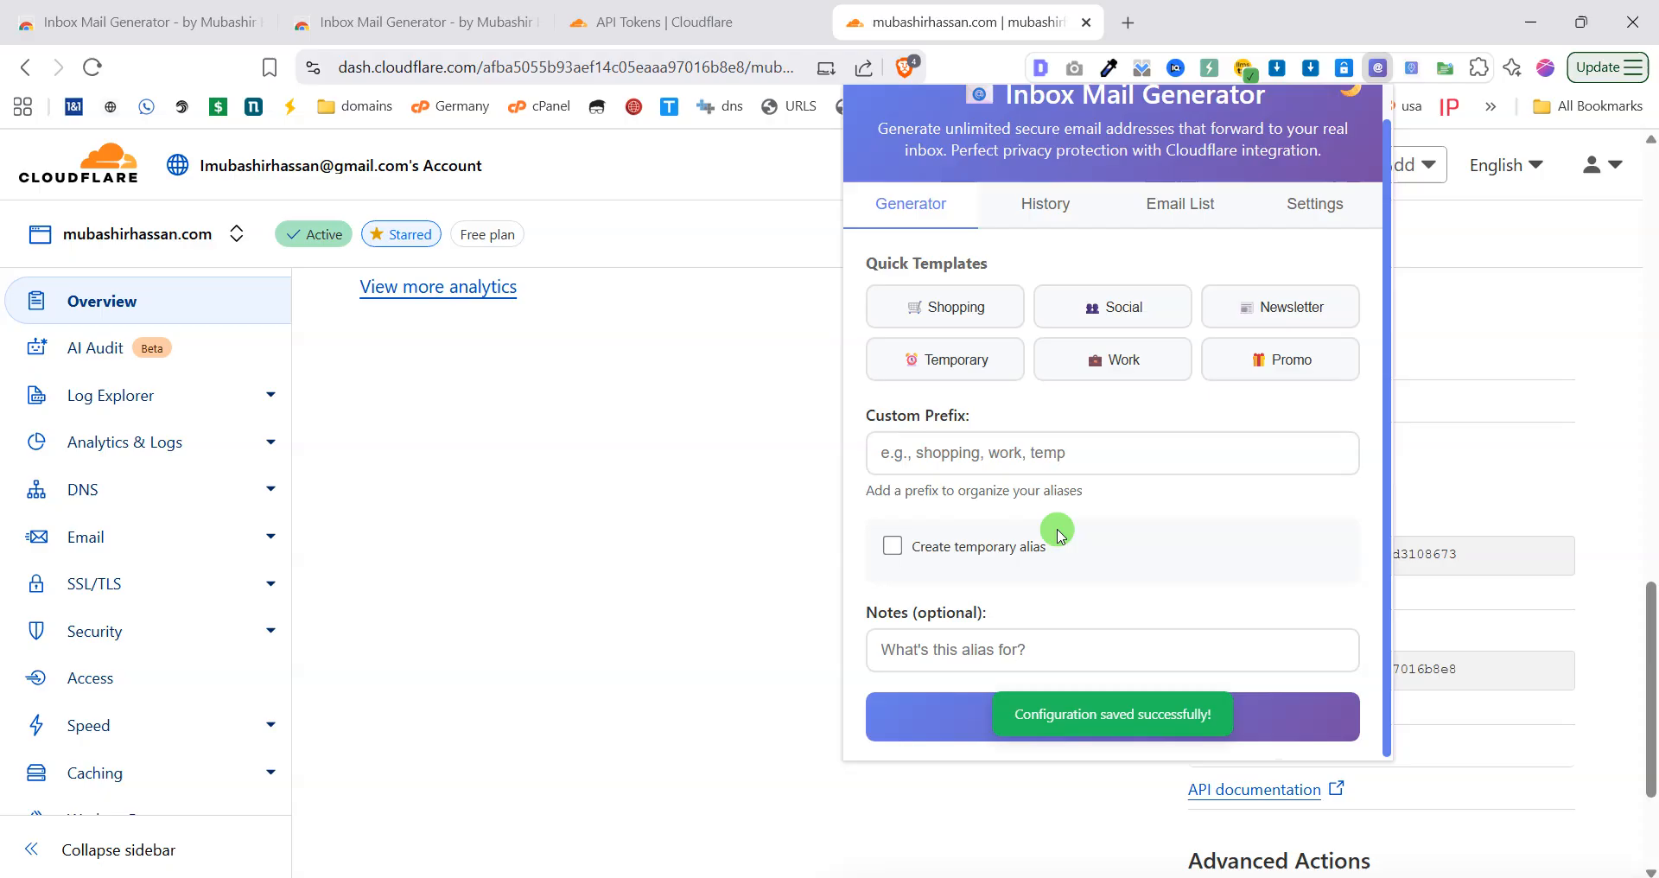
{"action": "left_click", "coordinate": [503, 441]}
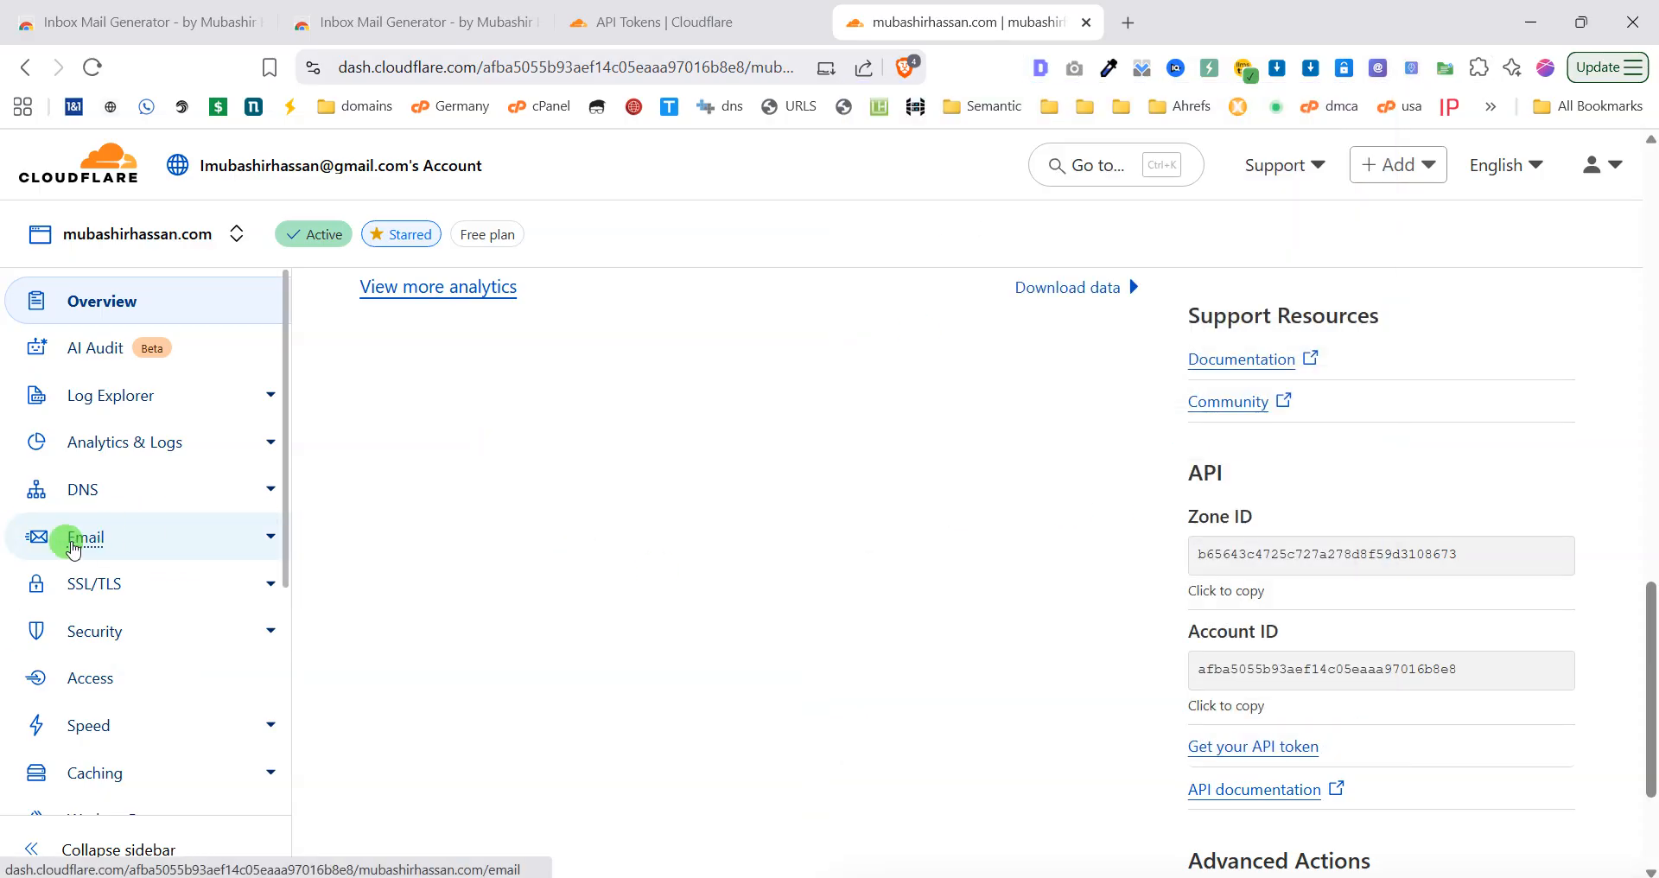
Open the site's Email Routing overview in Cloudflare.
{"action": "left_click", "coordinate": [113, 545]}
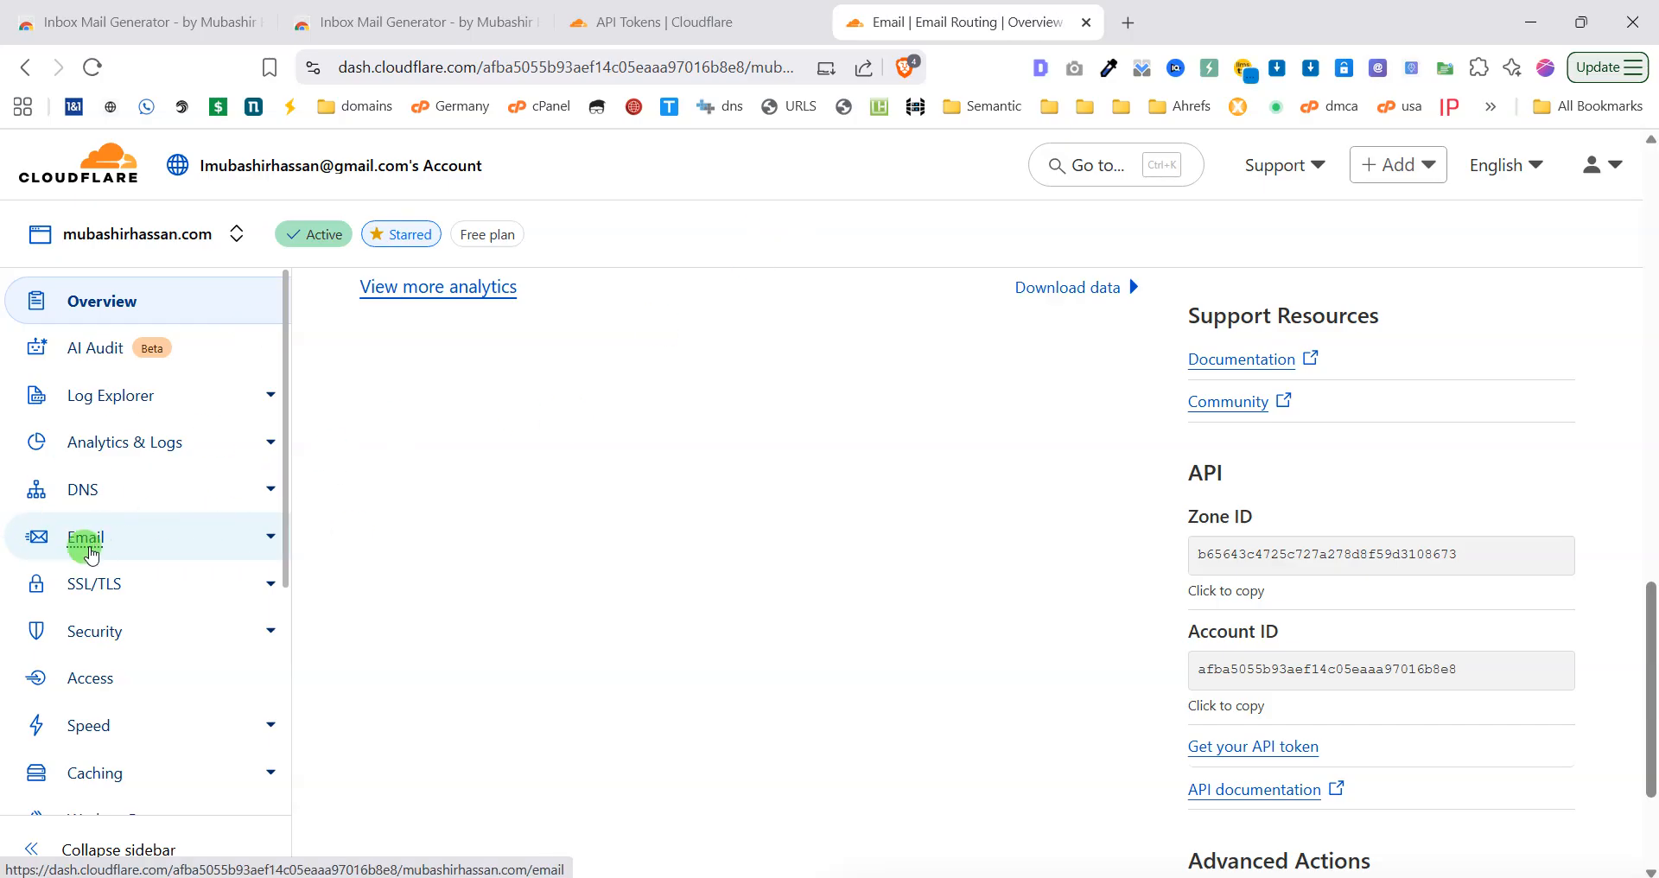
{"action": "left_click", "coordinate": [108, 542]}
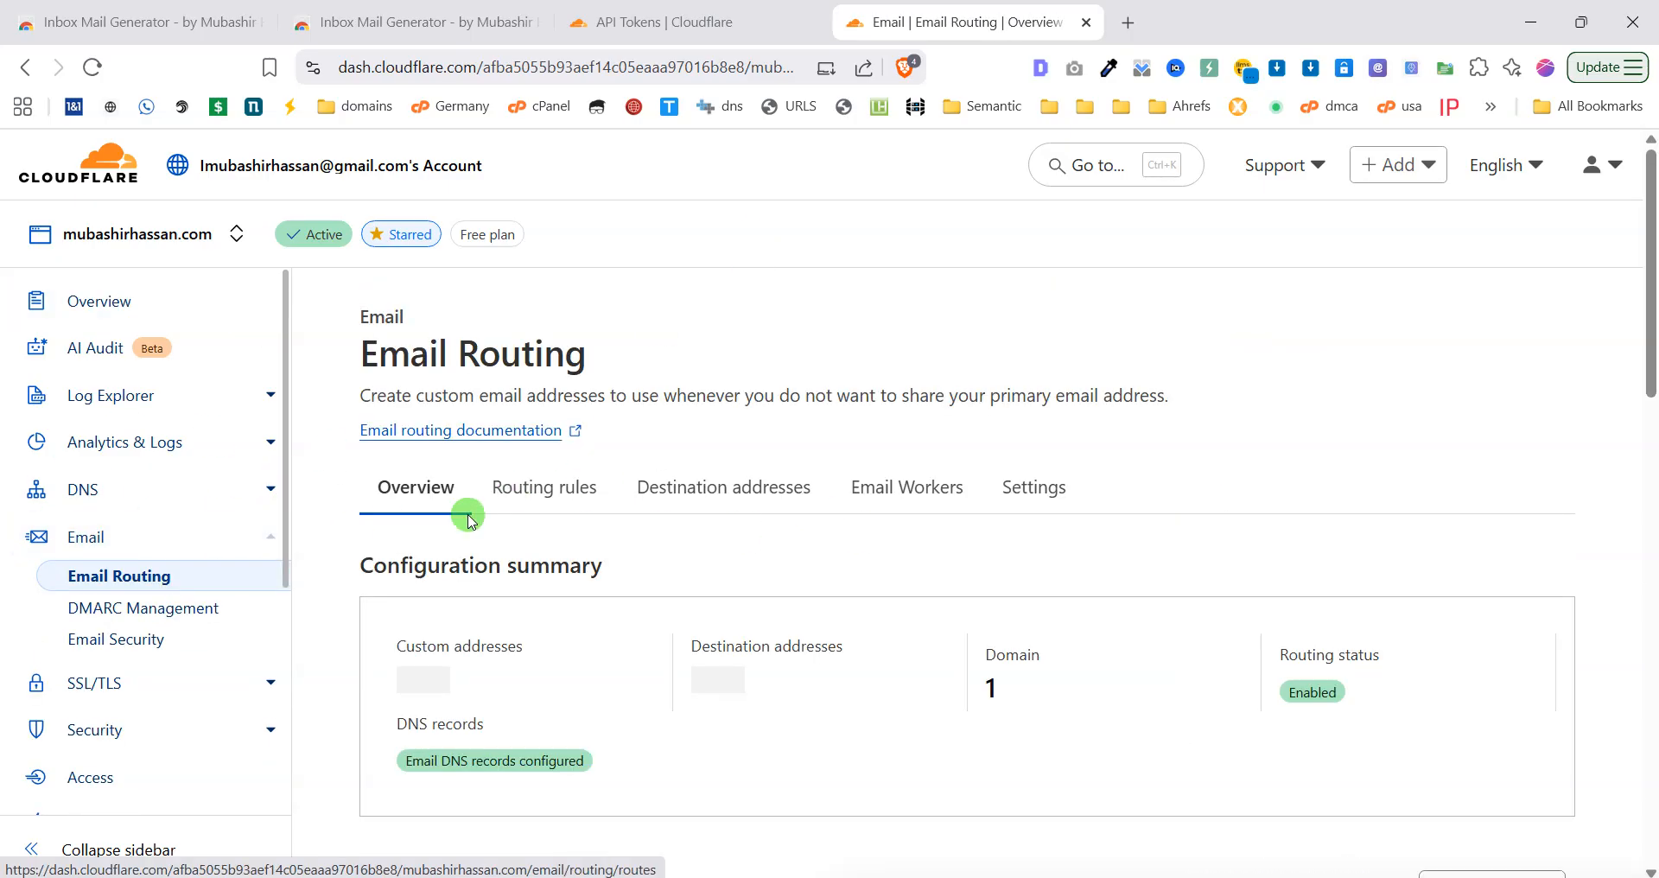
{"action": "scroll", "coordinate": [866, 566], "scroll_direction": "down", "scroll_amount": 3}
{"action": "scroll", "coordinate": [865, 566], "scroll_direction": "up", "scroll_amount": 3}
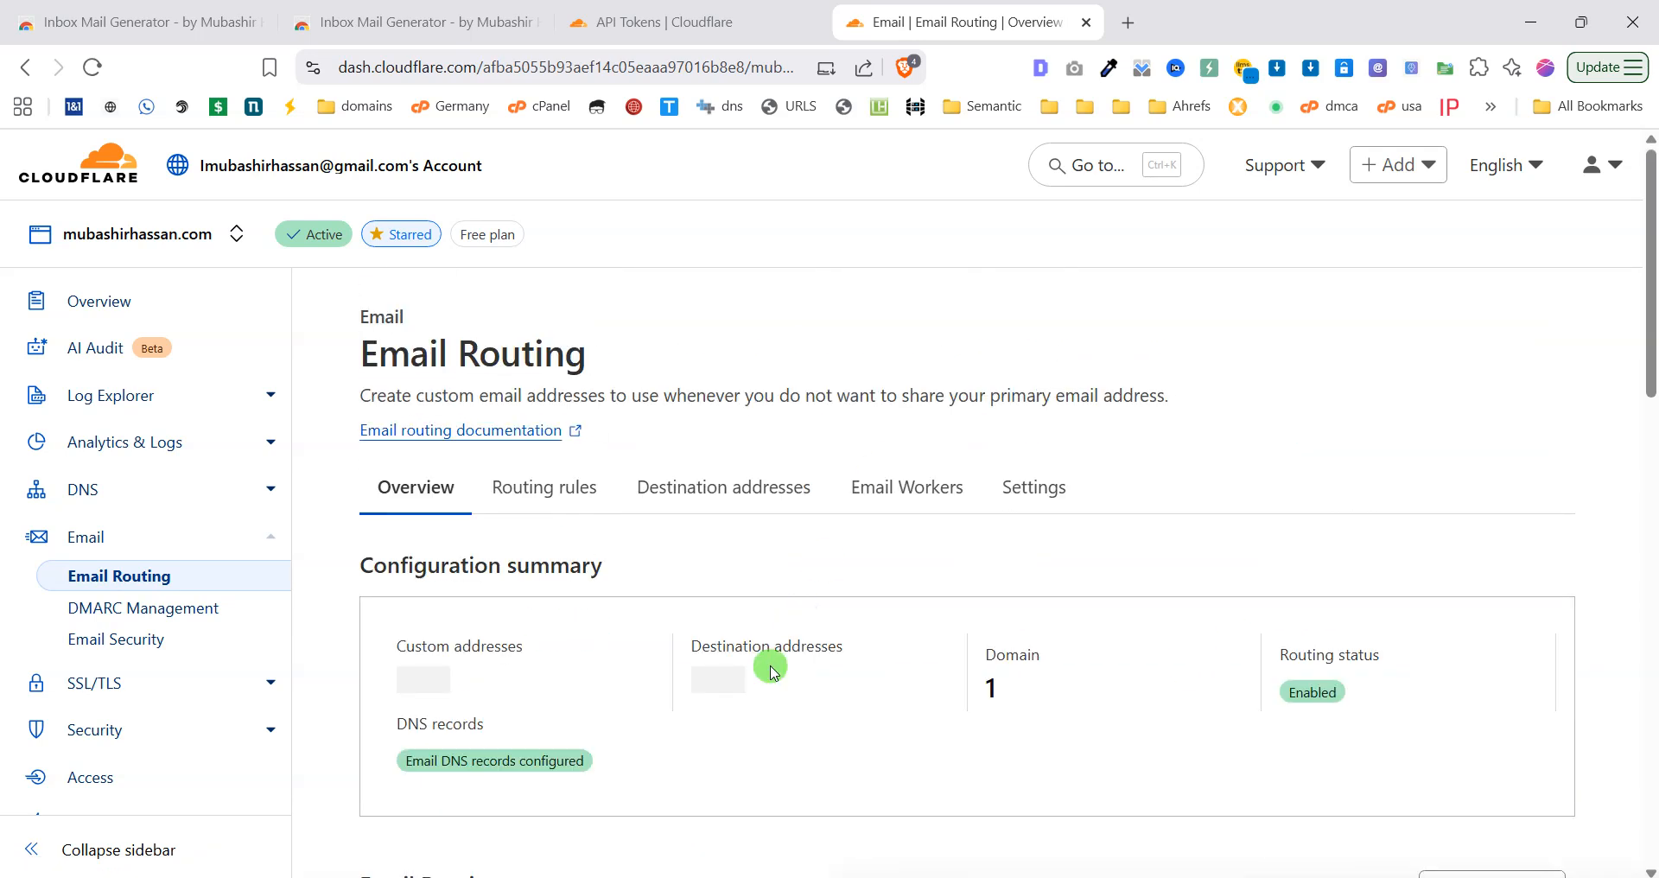
{"action": "scroll", "coordinate": [973, 601], "scroll_direction": "down", "scroll_amount": 2}
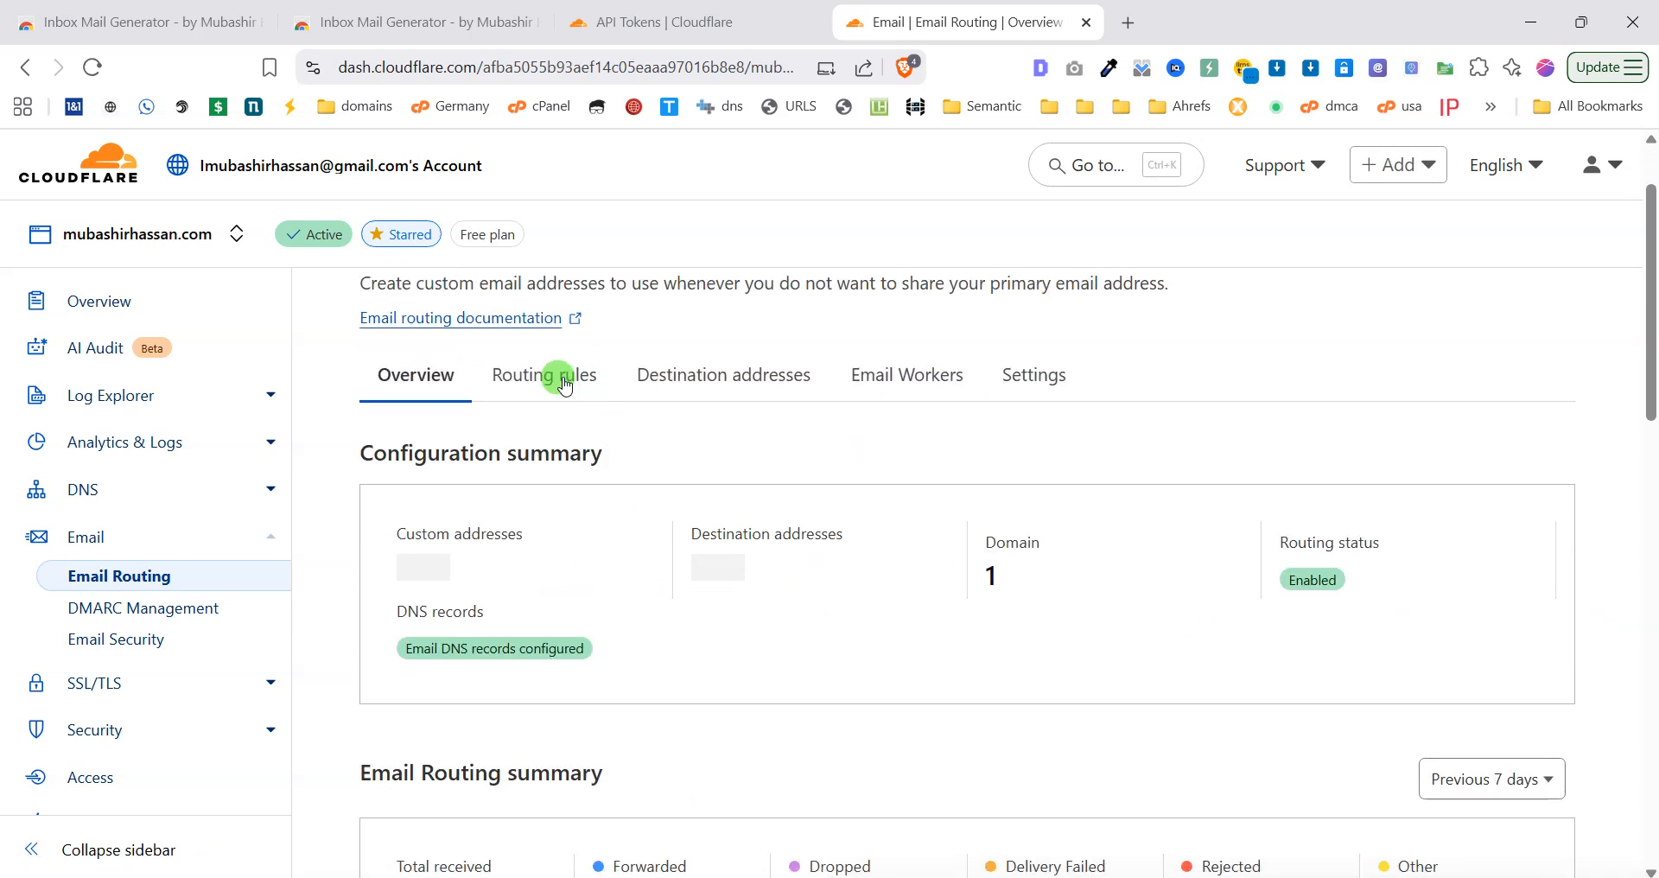
View the destination addresses under Routing rules and select the verified forwarding address.
{"action": "left_click", "coordinate": [564, 381]}
{"action": "scroll", "coordinate": [689, 591], "scroll_direction": "down", "scroll_amount": 3}
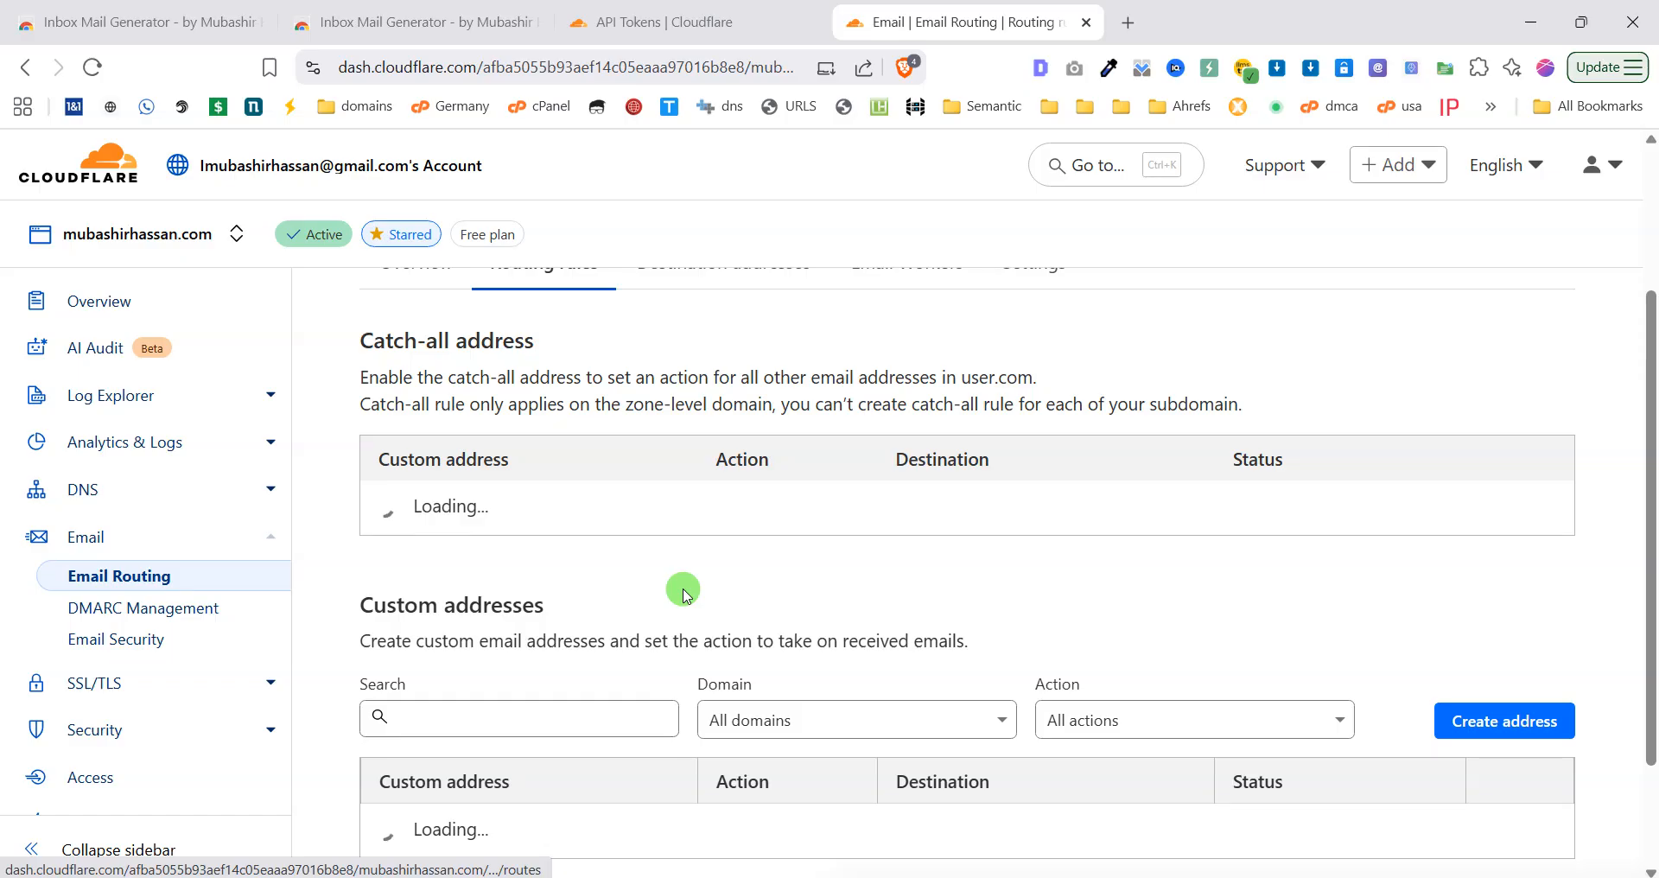
{"action": "scroll", "coordinate": [685, 595], "scroll_direction": "up", "scroll_amount": 3}
{"action": "left_click", "coordinate": [705, 501]}
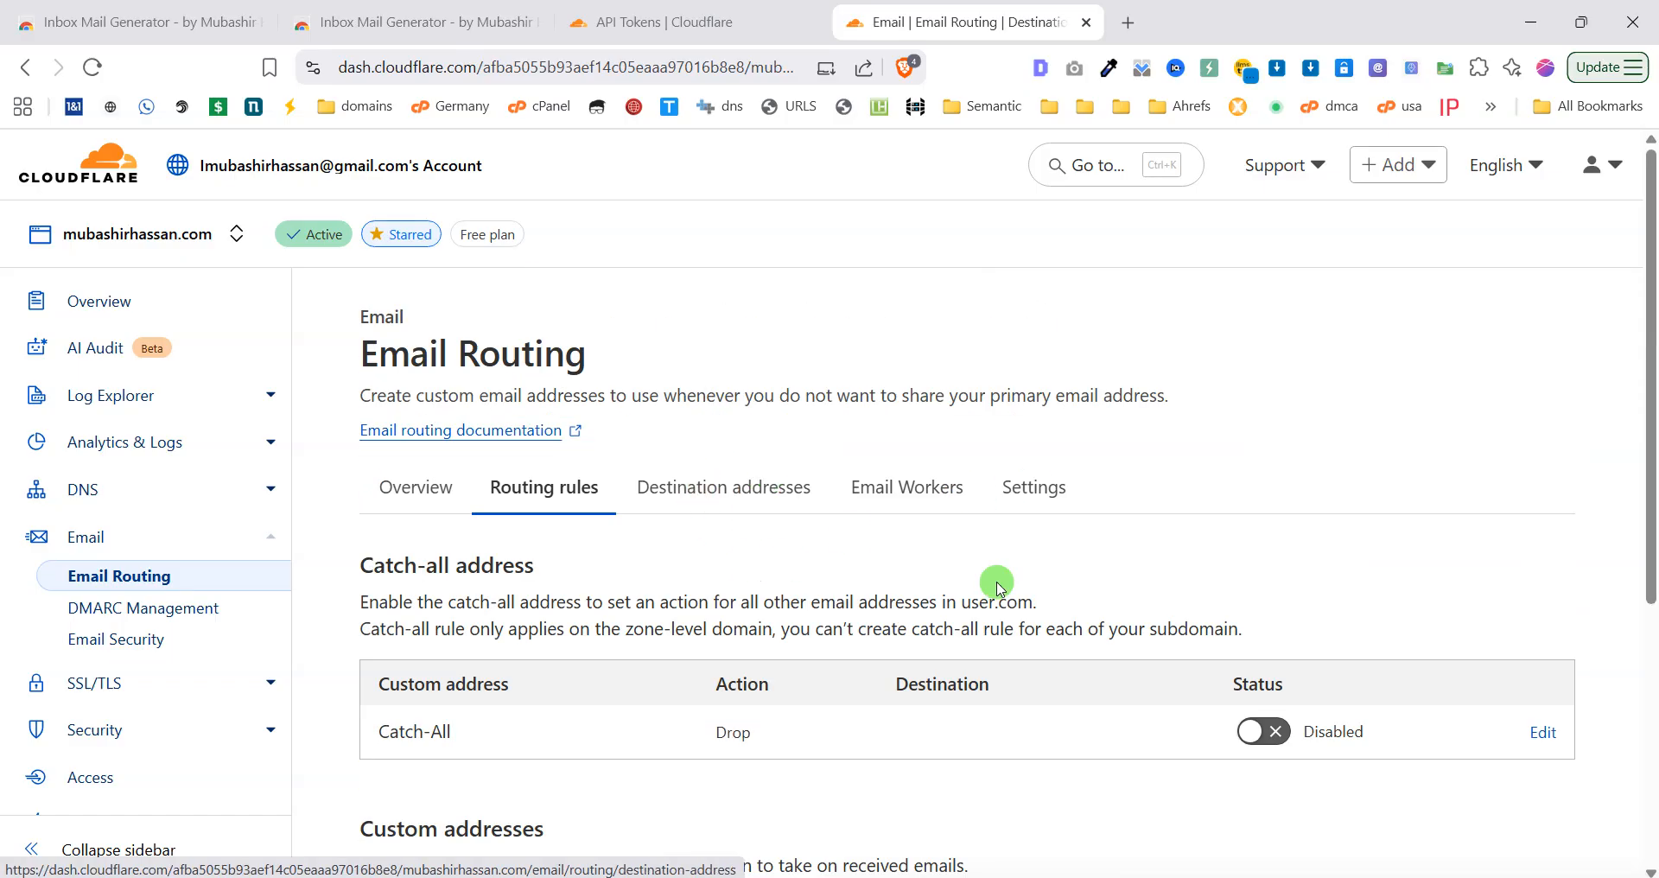
{"action": "scroll", "coordinate": [1244, 678], "scroll_direction": "down", "scroll_amount": 2}
{"action": "scroll", "coordinate": [1123, 639], "scroll_direction": "down", "scroll_amount": 1}
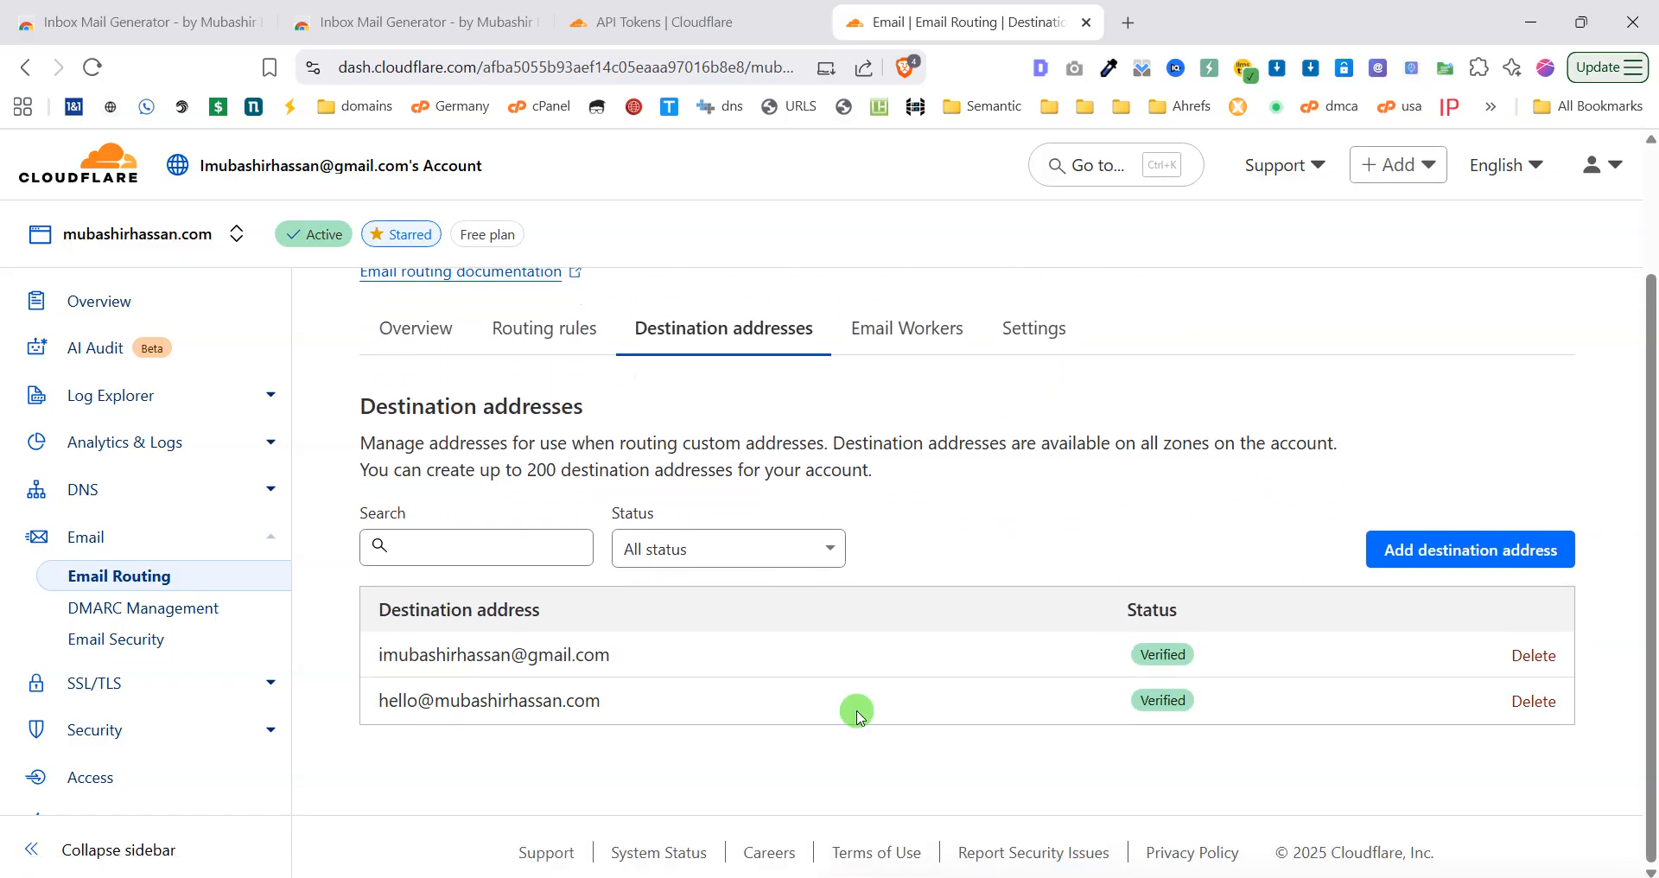
{"action": "left_click_drag", "start_coordinate": [632, 656], "coordinate": [377, 654]}
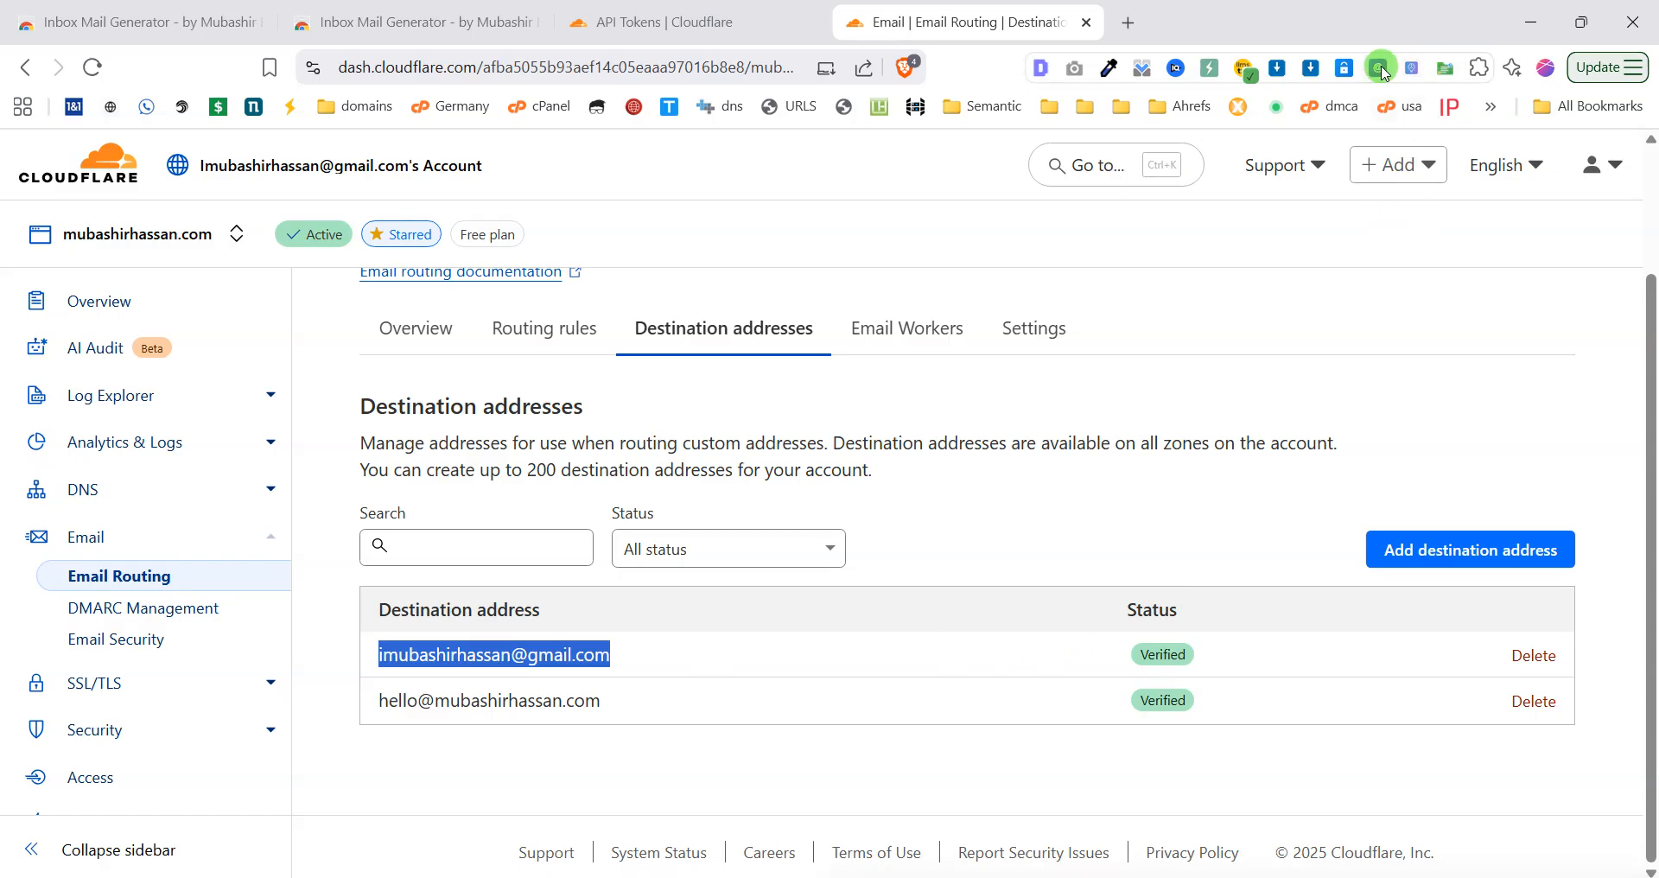
{"action": "left_click", "coordinate": [1380, 68]}
Re-save the Cloudflare configuration in the extension's Settings, then return to the Generator view.
{"action": "left_click", "coordinate": [1270, 225]}
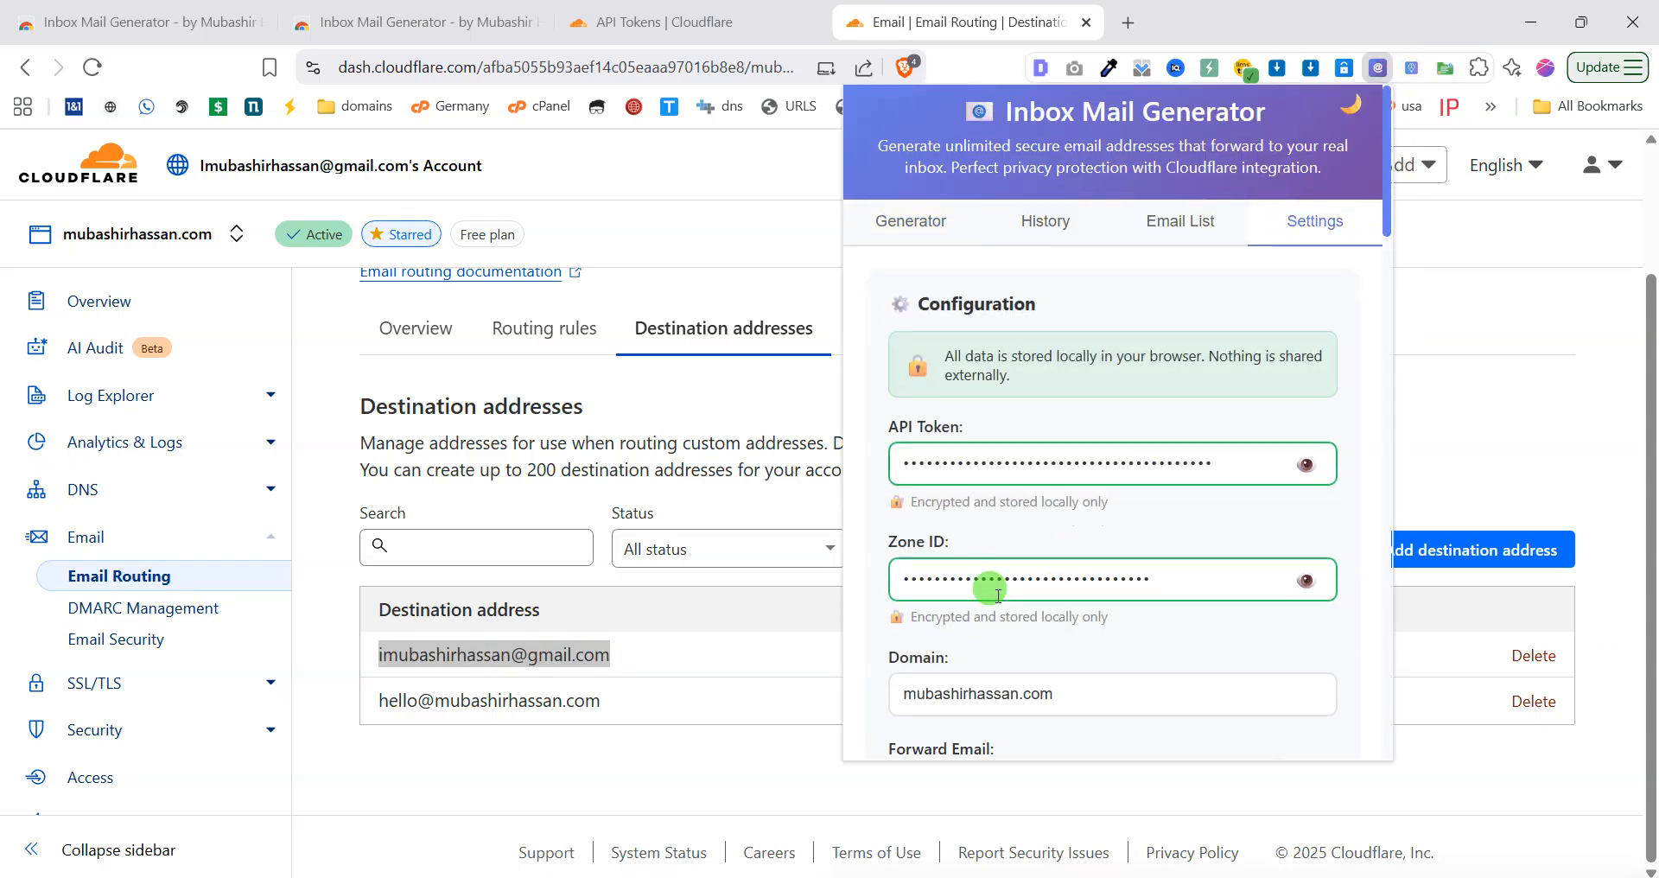
{"action": "scroll", "coordinate": [995, 584], "scroll_direction": "down", "scroll_amount": 4}
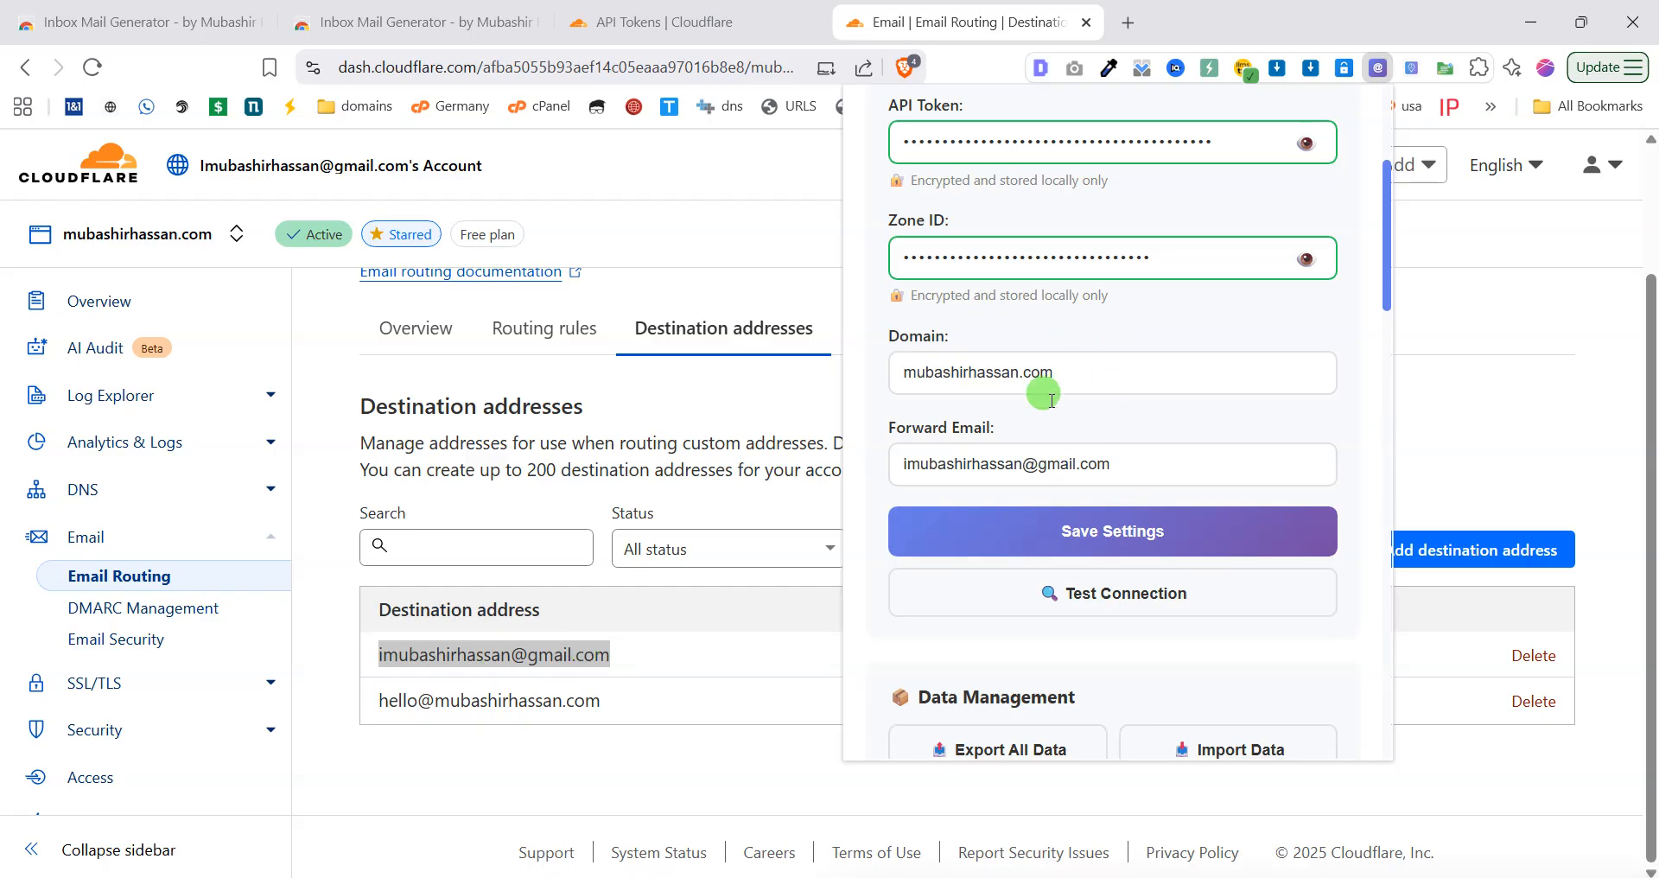
{"action": "scroll", "coordinate": [367, 527], "scroll_direction": "up", "scroll_amount": 2}
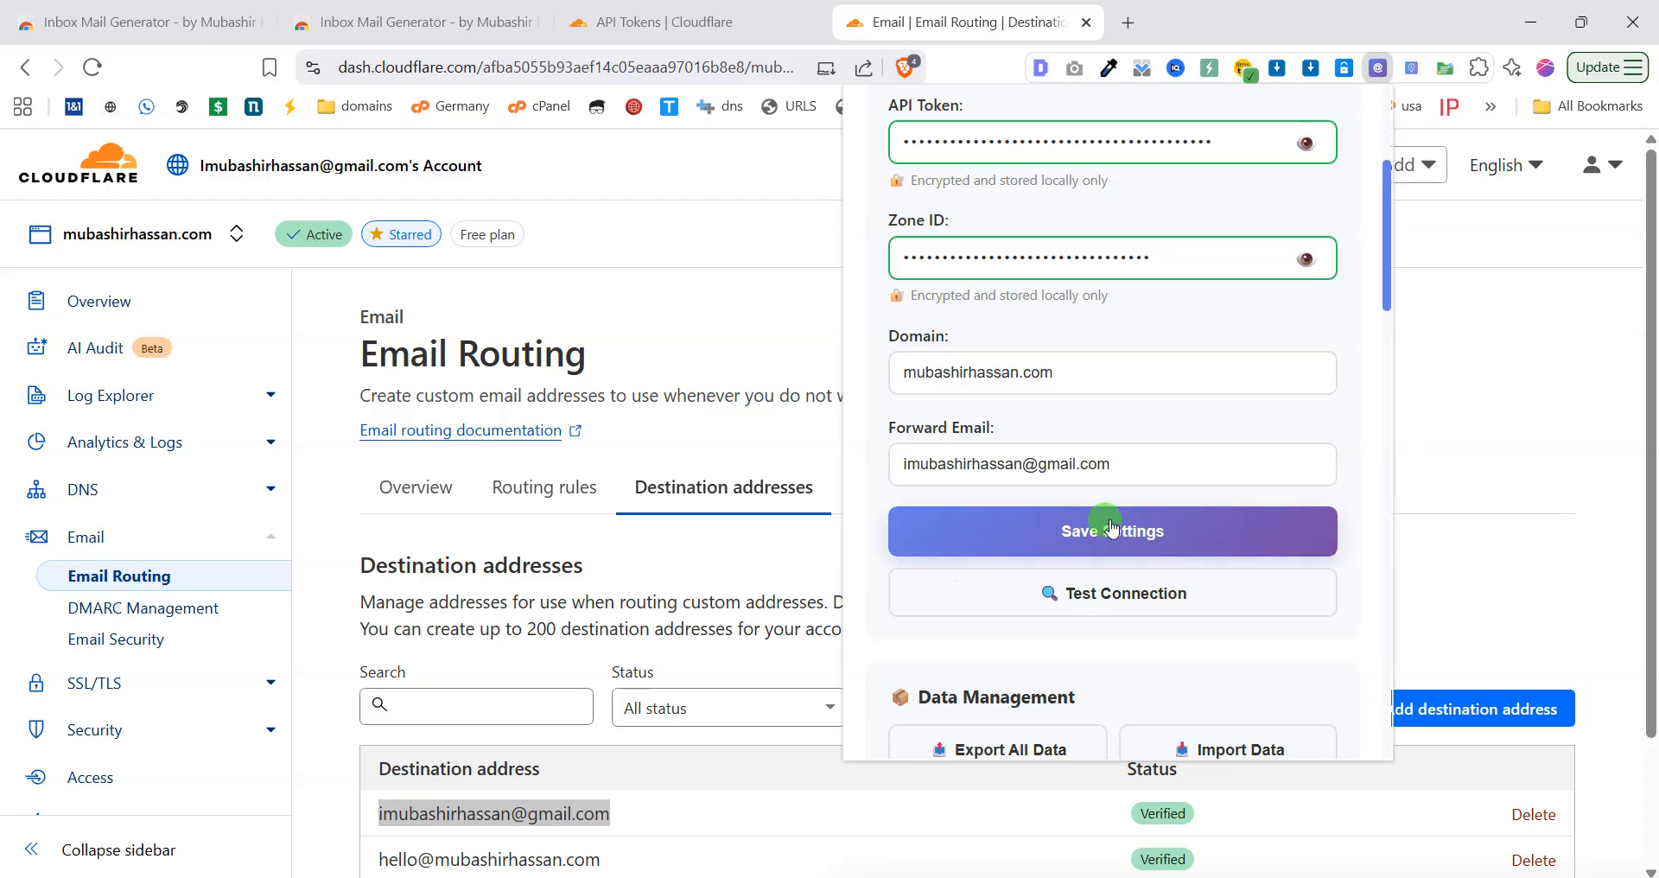
{"action": "left_click", "coordinate": [1132, 551]}
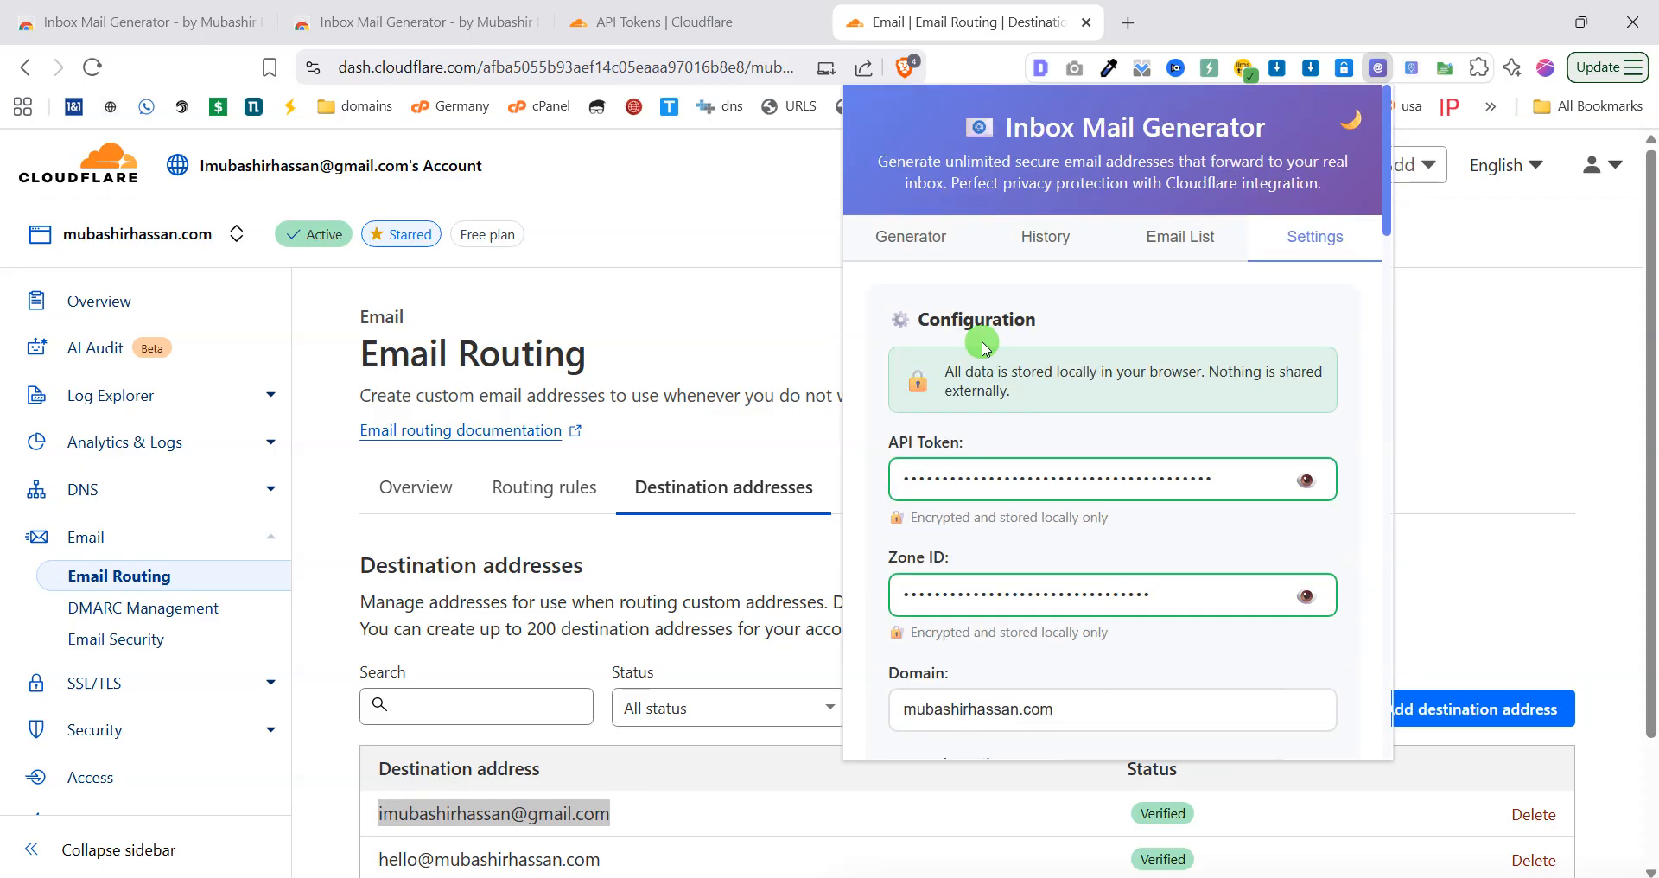
{"action": "scroll", "coordinate": [1161, 536], "scroll_direction": "down", "scroll_amount": 10}
{"action": "scroll", "coordinate": [1124, 519], "scroll_direction": "up", "scroll_amount": 10}
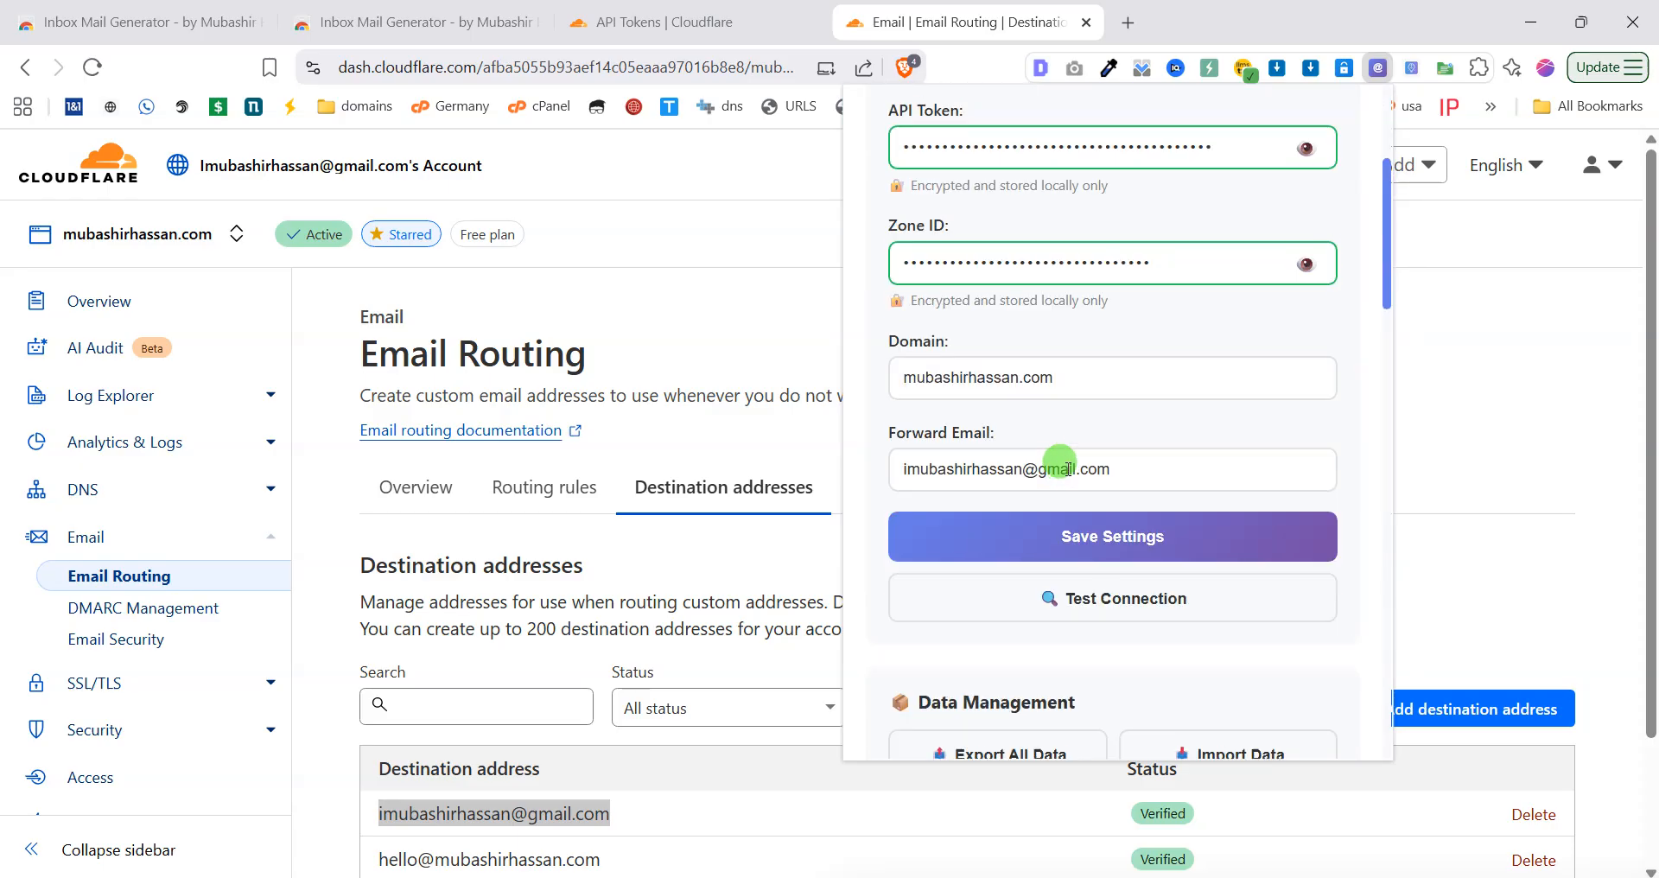
{"action": "left_click", "coordinate": [903, 244]}
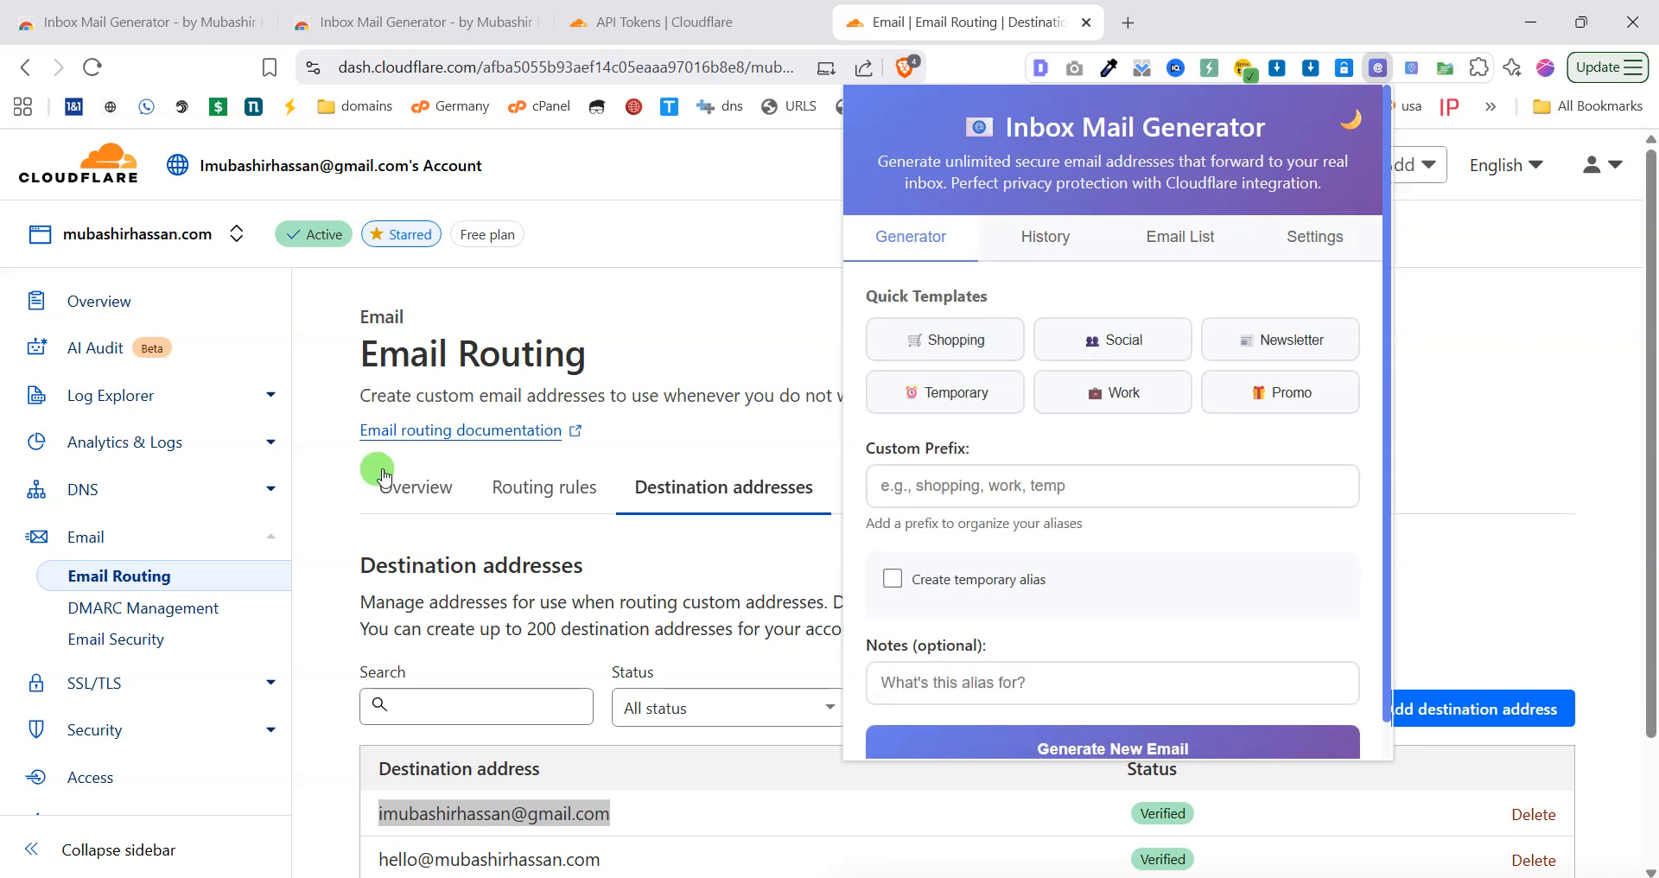
{"action": "left_click", "coordinate": [498, 492]}
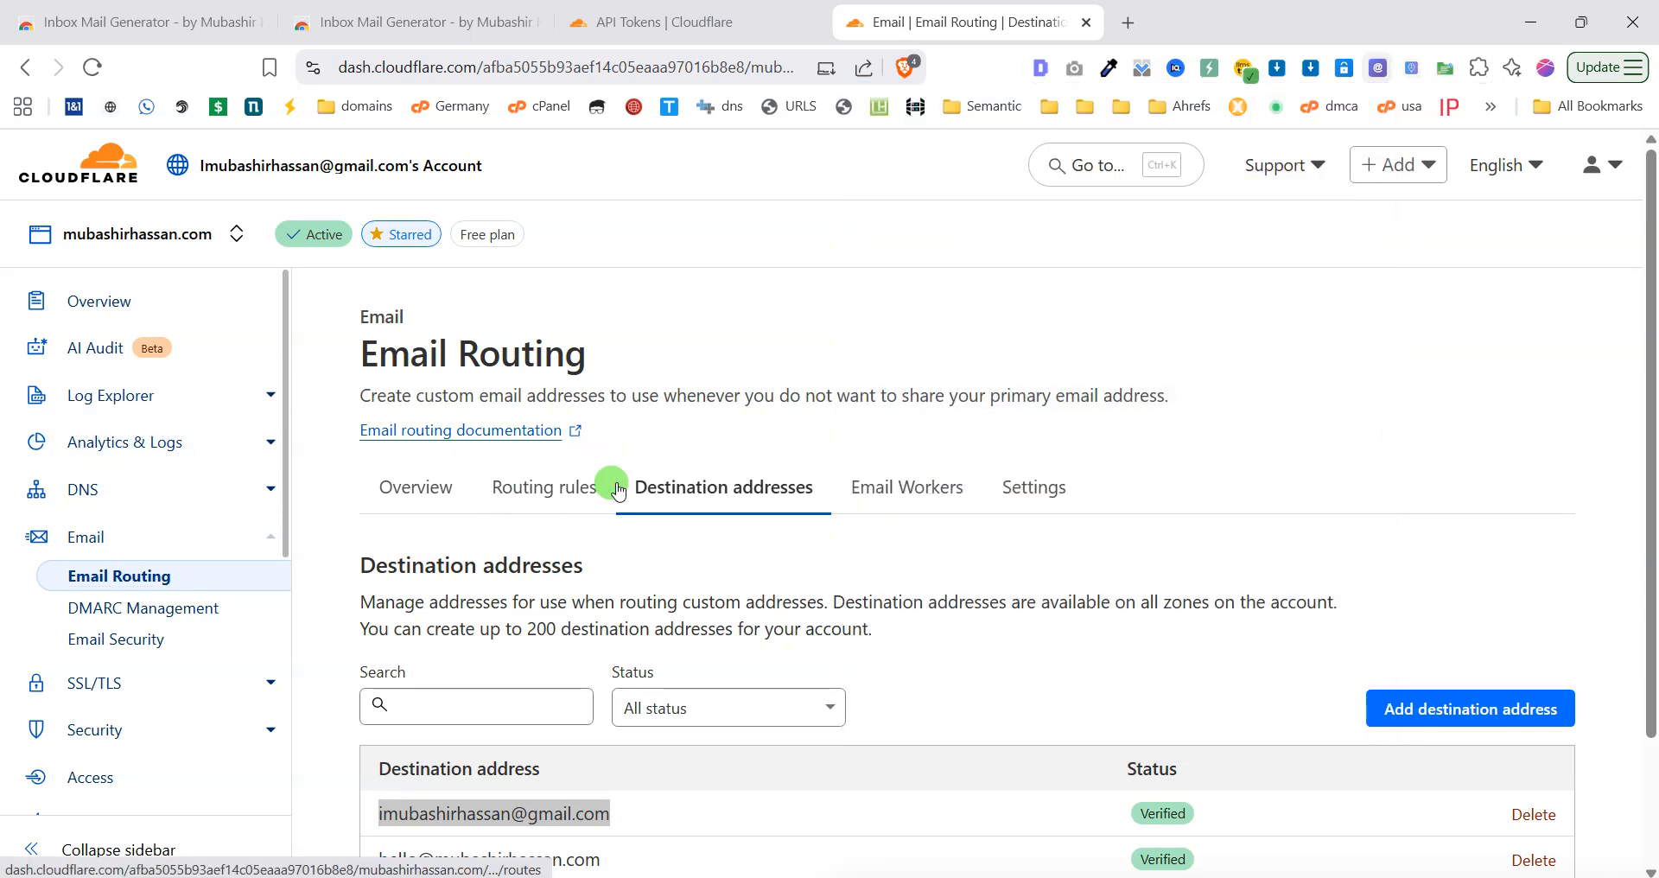
Check the two active custom addresses under Routing rules, then return to the Inbox Mail Generator store page.
{"action": "left_click", "coordinate": [549, 492]}
{"action": "scroll", "coordinate": [667, 563], "scroll_direction": "down", "scroll_amount": 4}
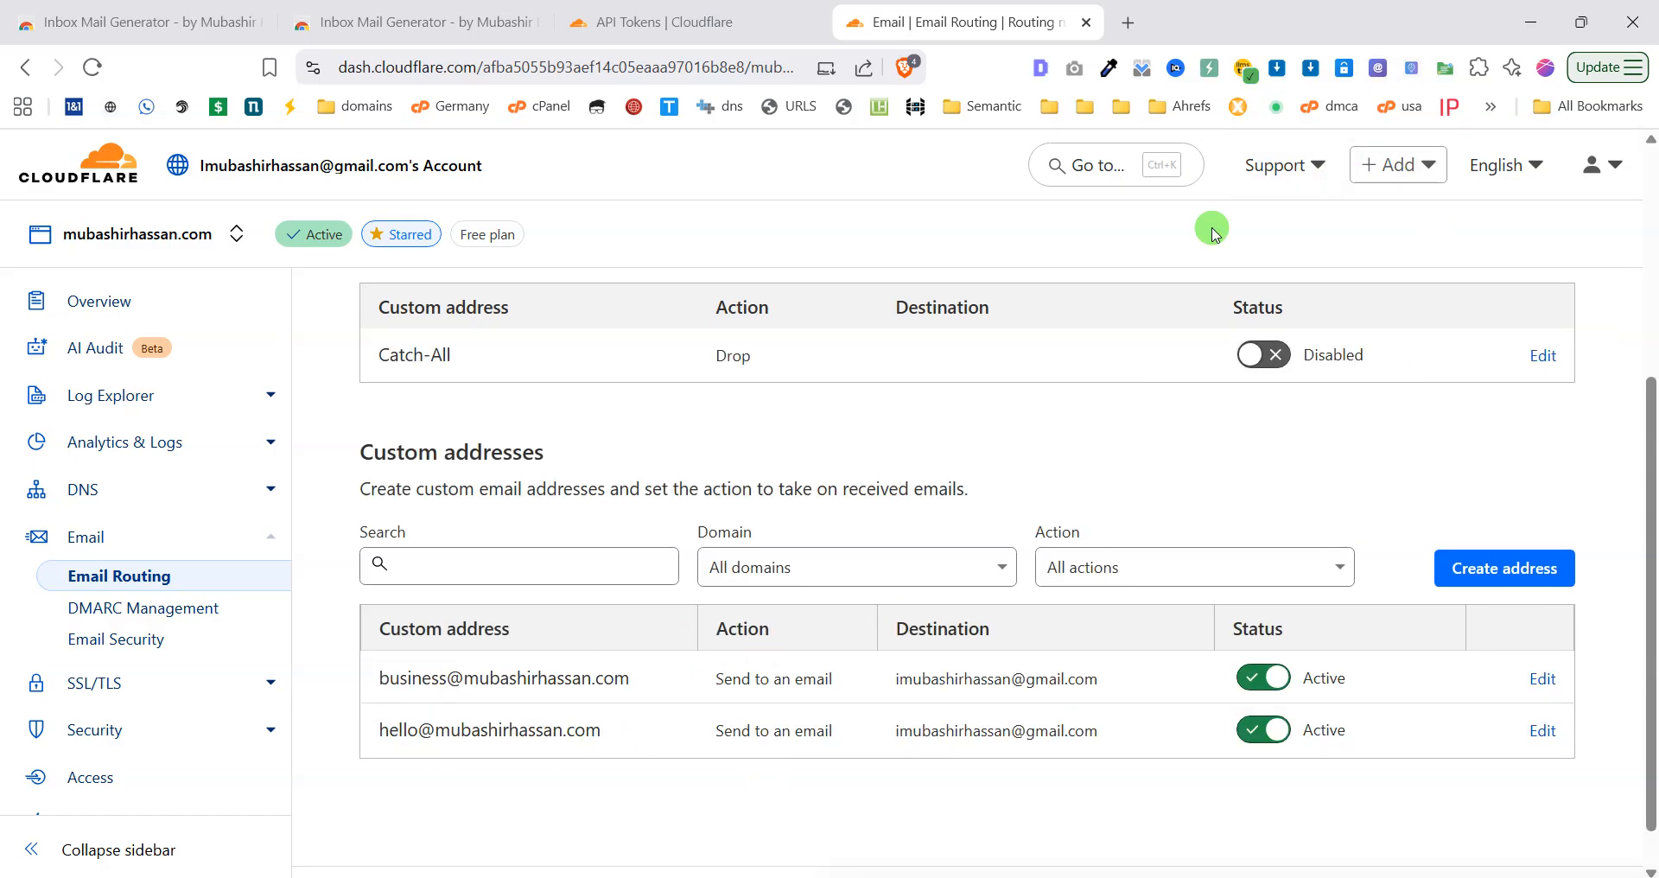
{"action": "left_click", "coordinate": [1380, 70]}
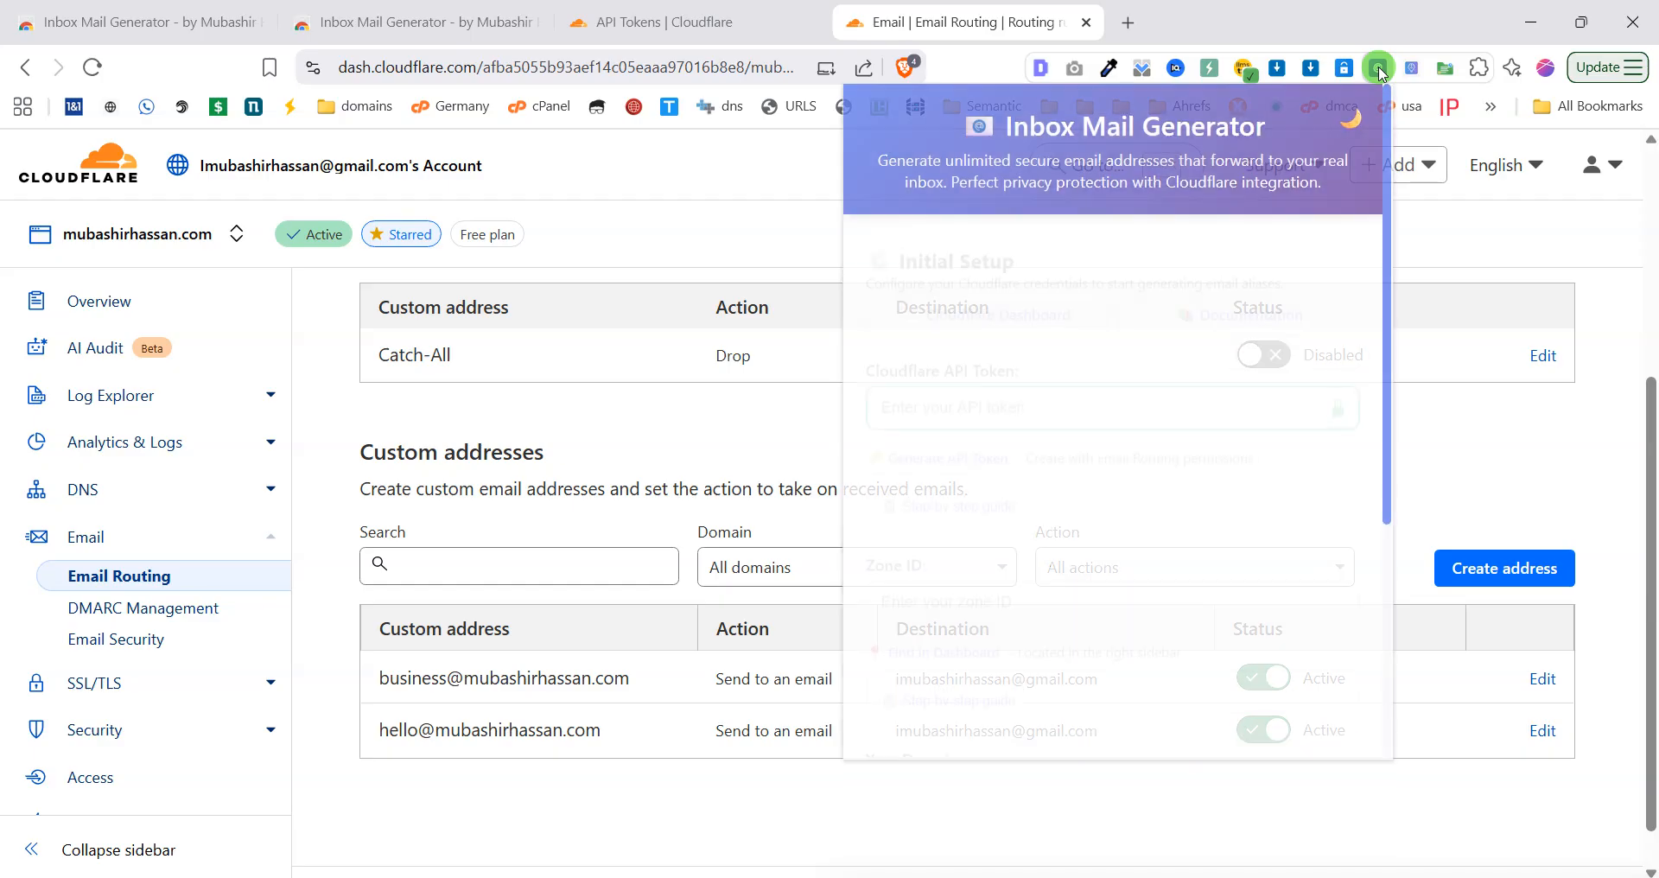
{"action": "left_click", "coordinate": [675, 19]}
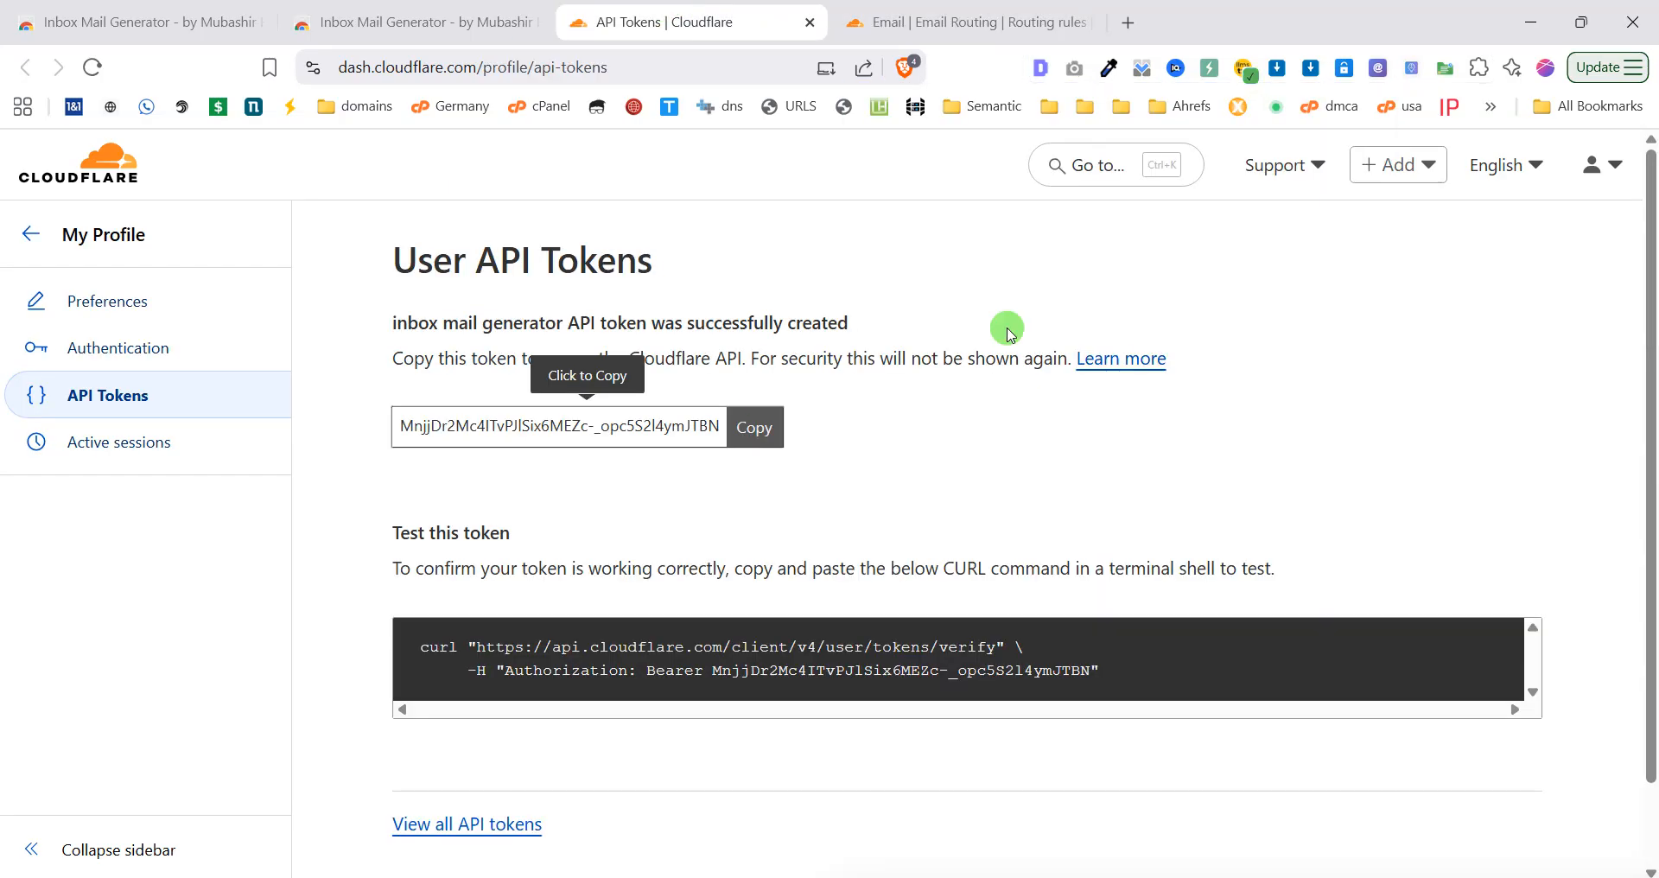
{"action": "left_click", "coordinate": [423, 19]}
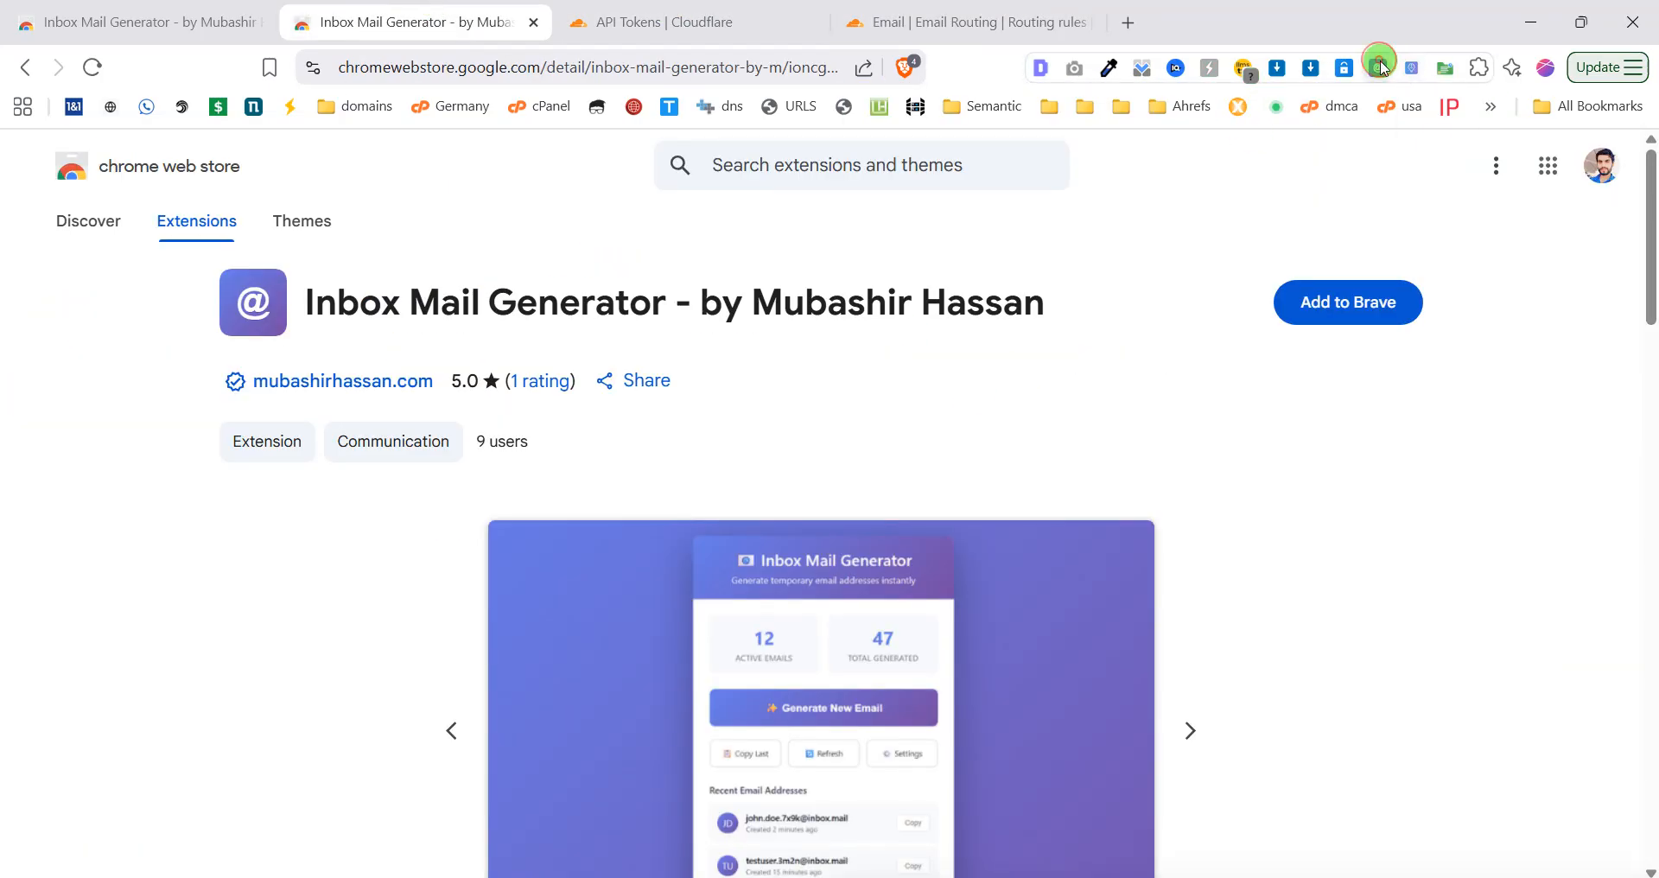
Apply the Shopping template so the alias prefix is 'shop', and enable the temporary alias option.
{"action": "scroll", "coordinate": [994, 358], "scroll_direction": "down", "scroll_amount": 1}
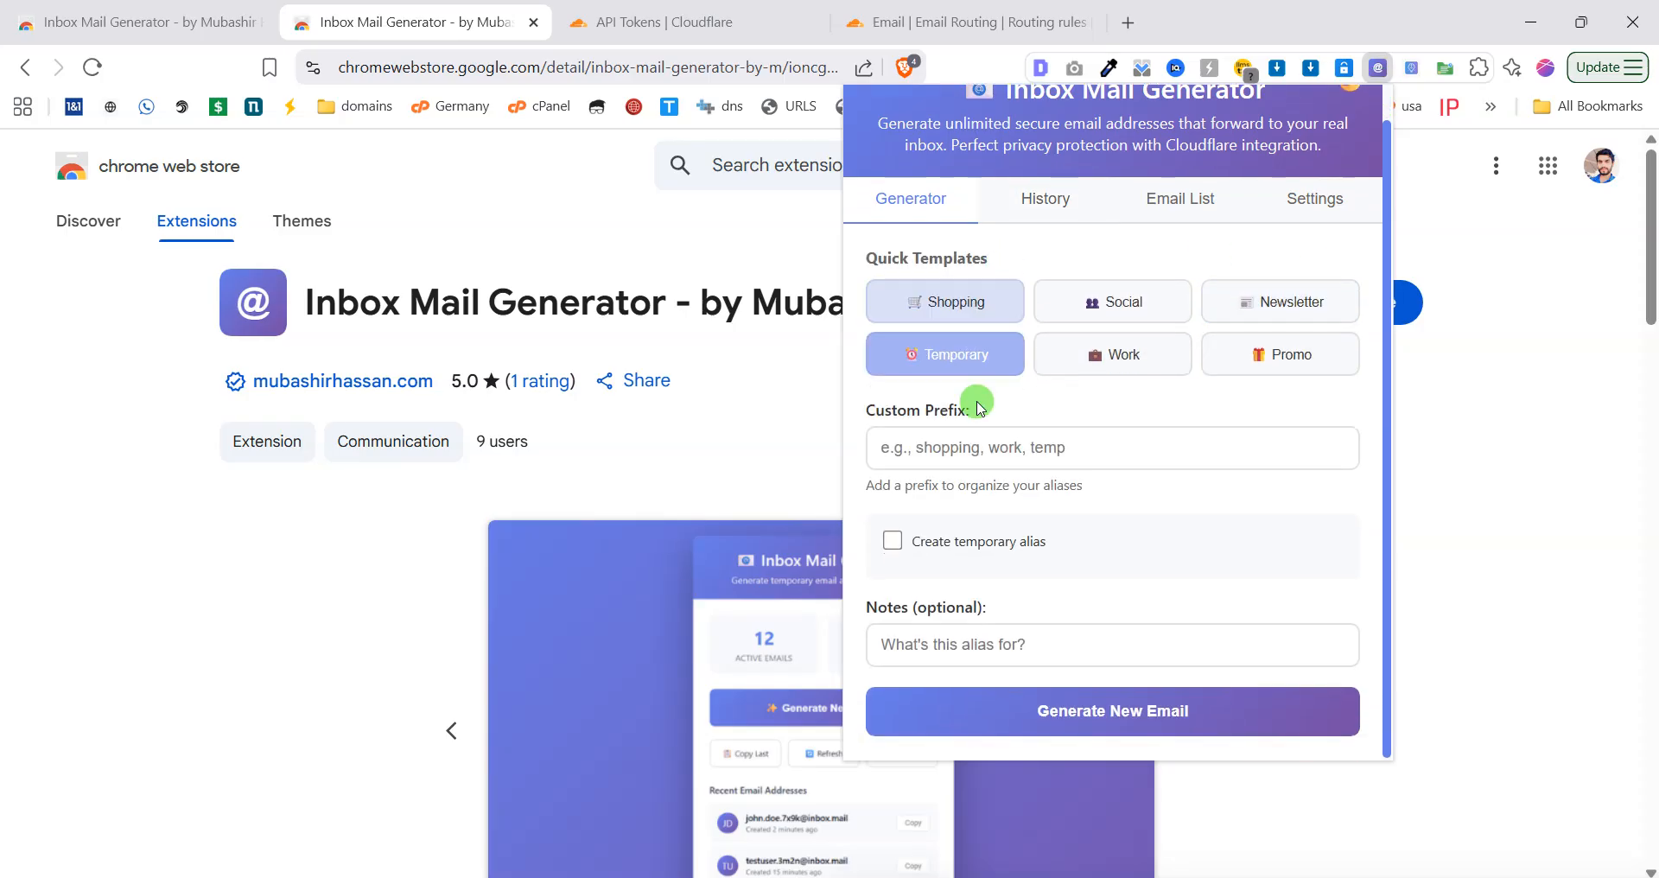
{"action": "left_click", "coordinate": [951, 322]}
{"action": "left_click_drag", "start_coordinate": [976, 459], "coordinate": [819, 458]}
{"action": "left_click", "coordinate": [925, 355]}
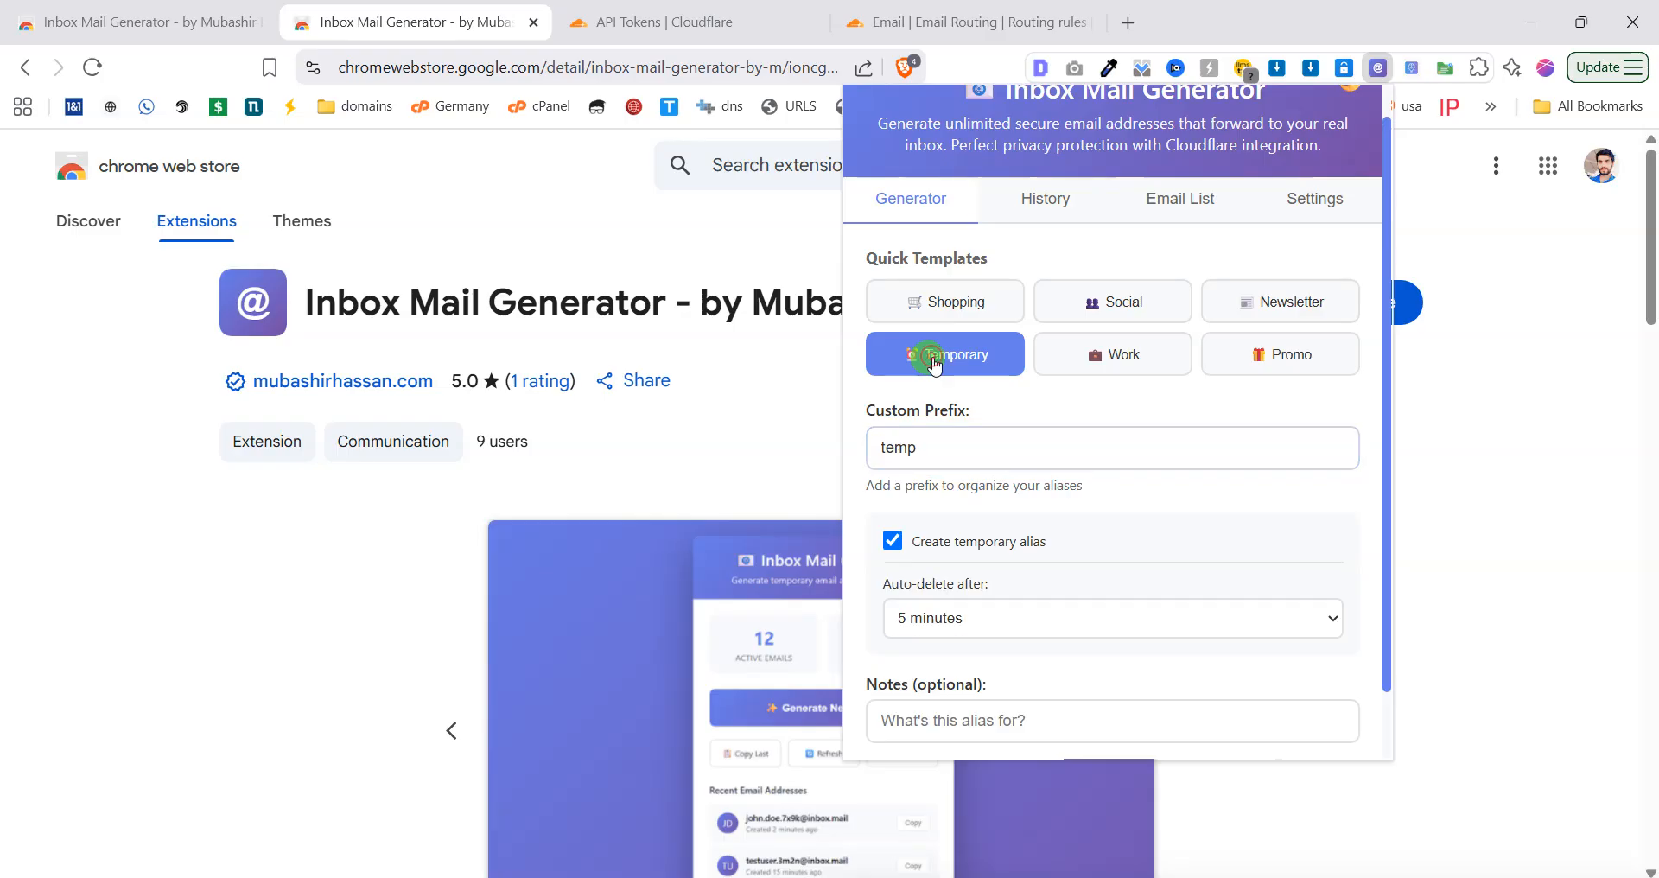
{"action": "left_click", "coordinate": [944, 300]}
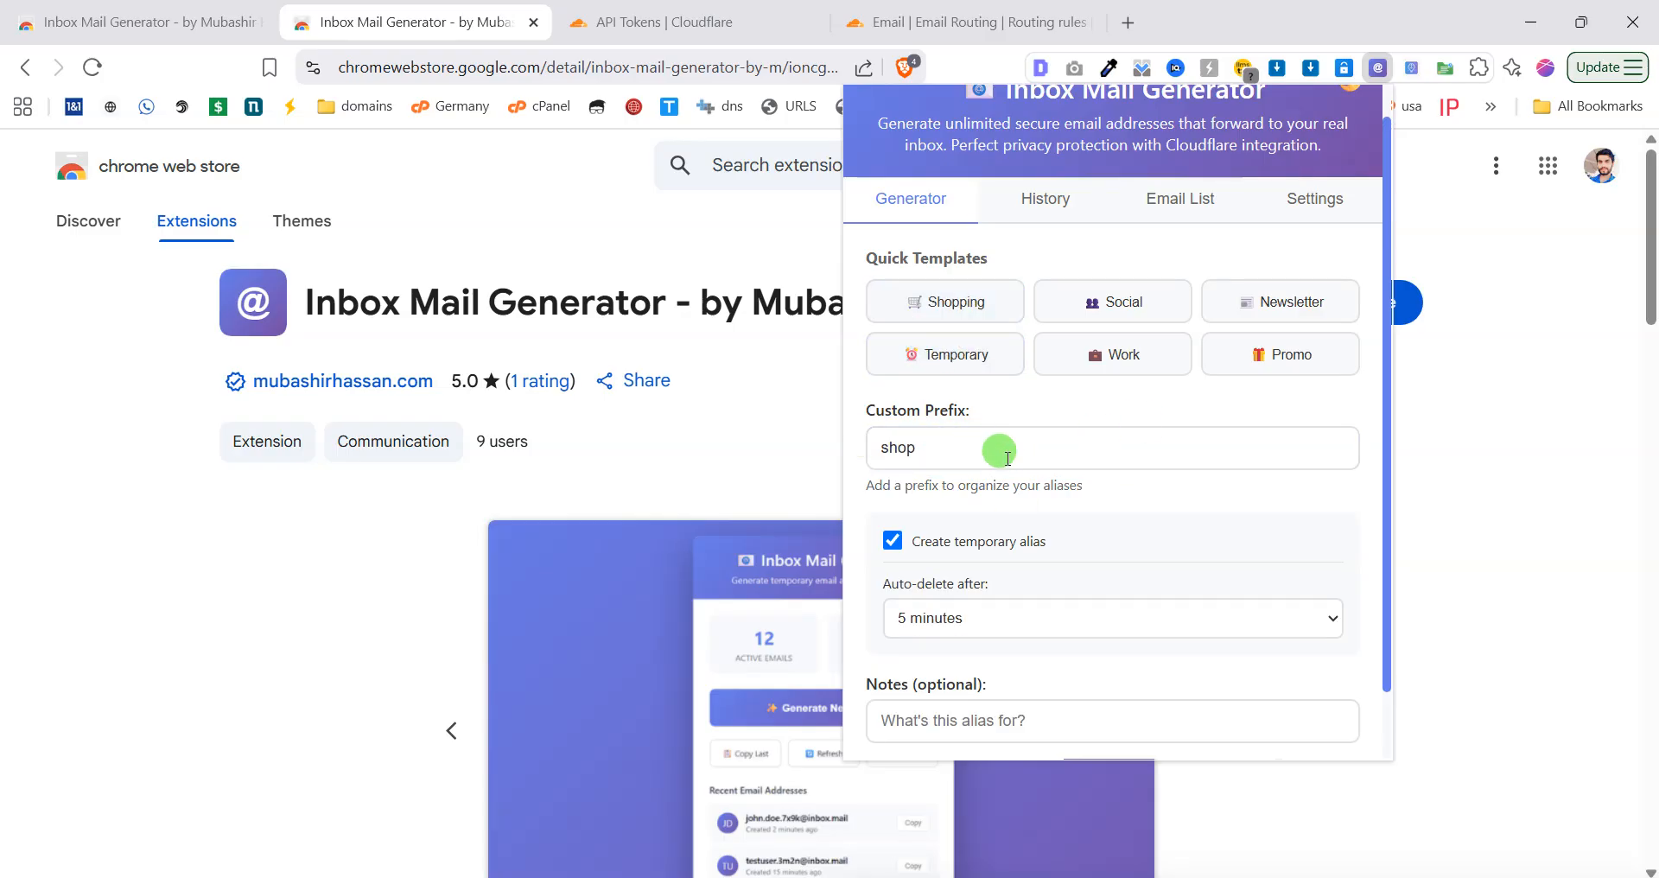
{"action": "scroll", "coordinate": [941, 430], "scroll_direction": "down", "scroll_amount": 1}
{"action": "left_click_drag", "start_coordinate": [959, 367], "coordinate": [794, 368]}
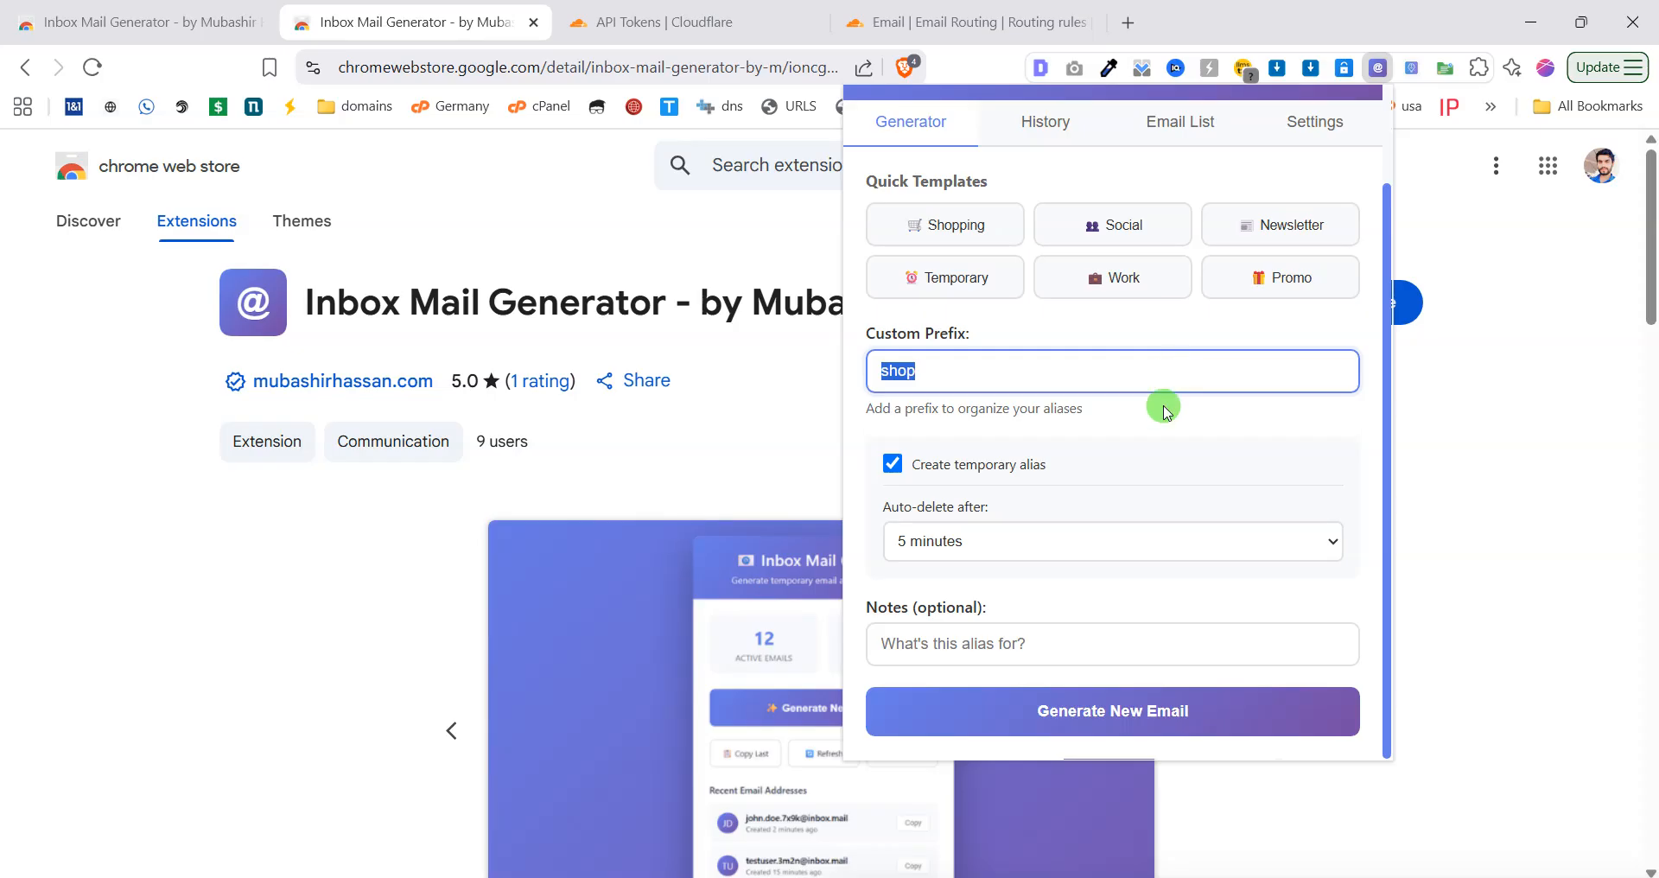
{"action": "left_click", "coordinate": [956, 474]}
{"action": "left_click", "coordinate": [942, 539]}
Keep the 5 minutes auto-delete duration and generate the new shop alias.
{"action": "scroll", "coordinate": [955, 515], "scroll_direction": "down", "scroll_amount": 1}
{"action": "left_click", "coordinate": [977, 543]}
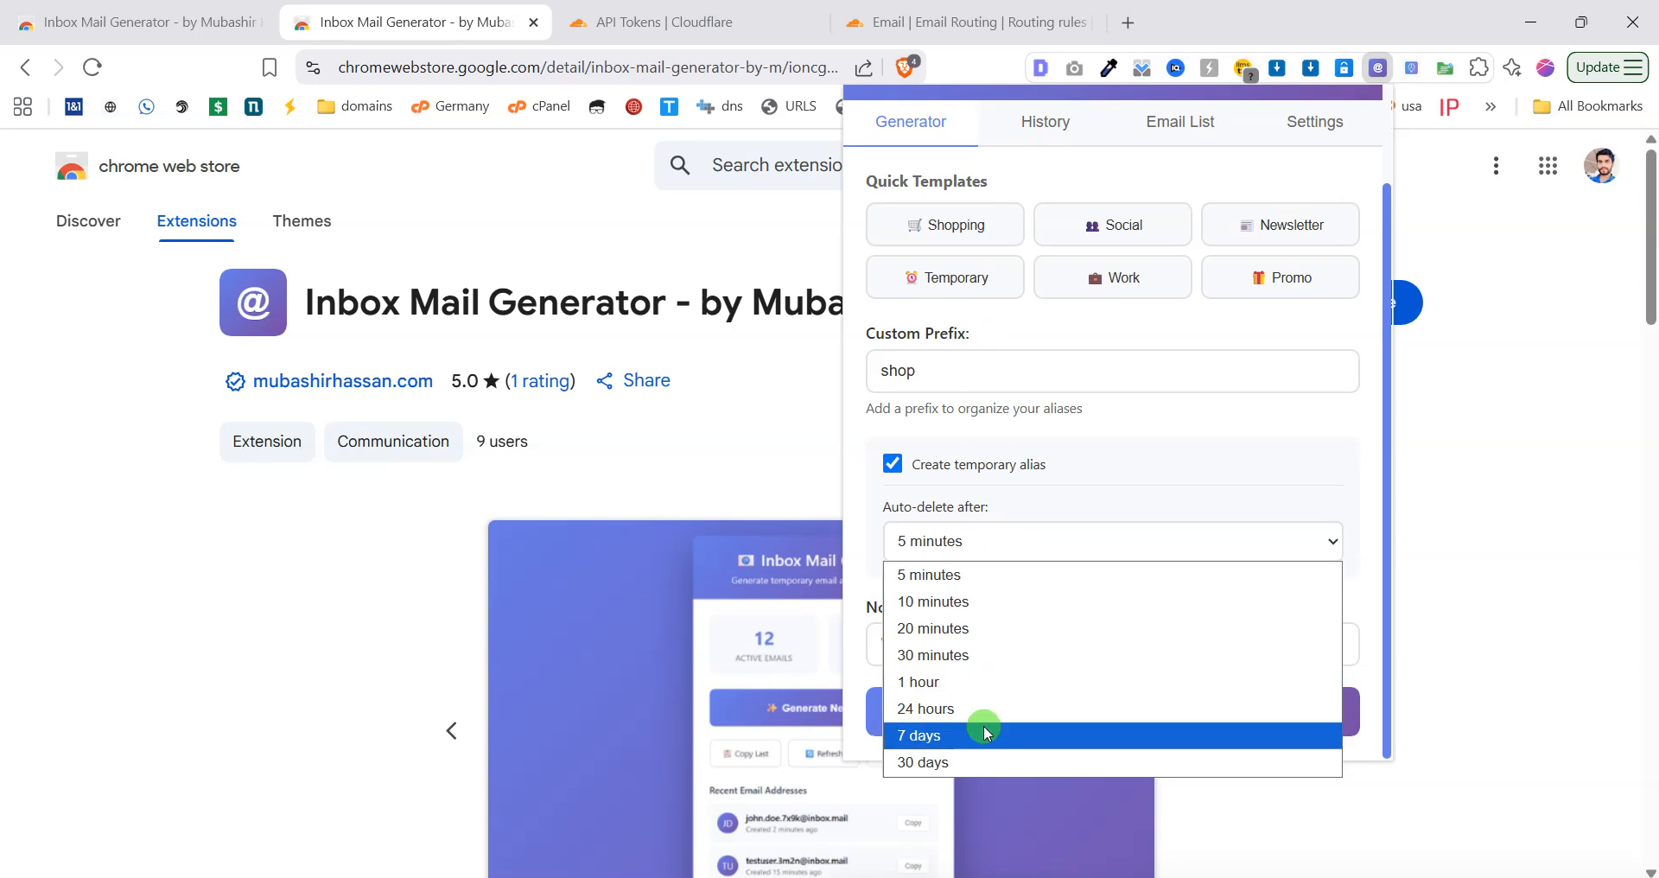
{"action": "left_click", "coordinate": [895, 472]}
{"action": "left_click", "coordinate": [896, 472]}
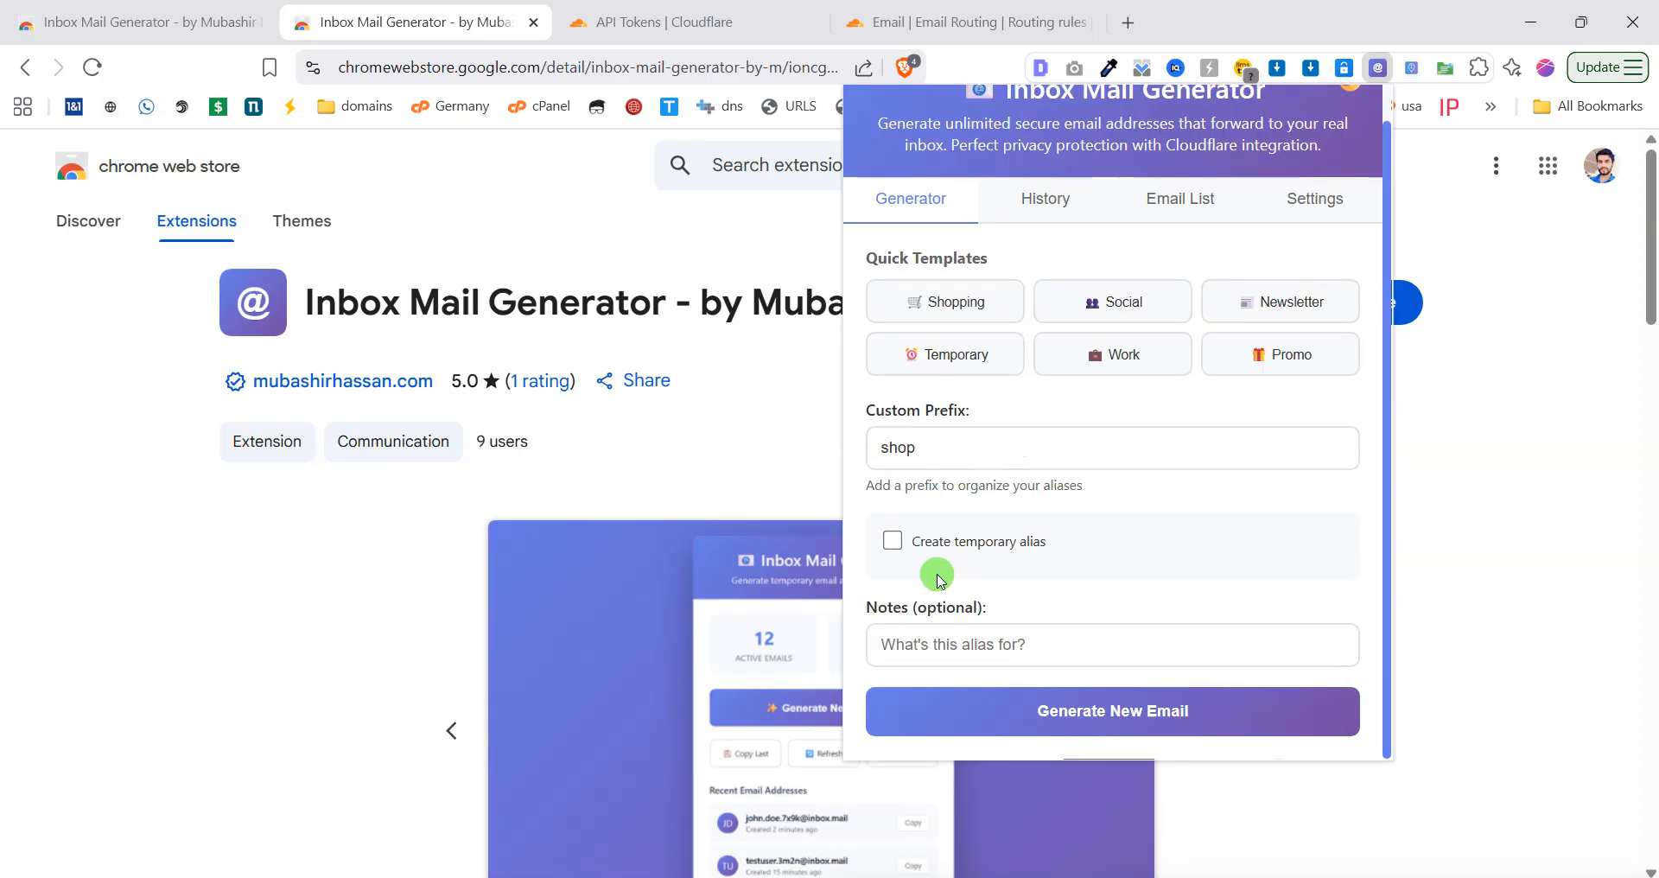
{"action": "left_click", "coordinate": [903, 541]}
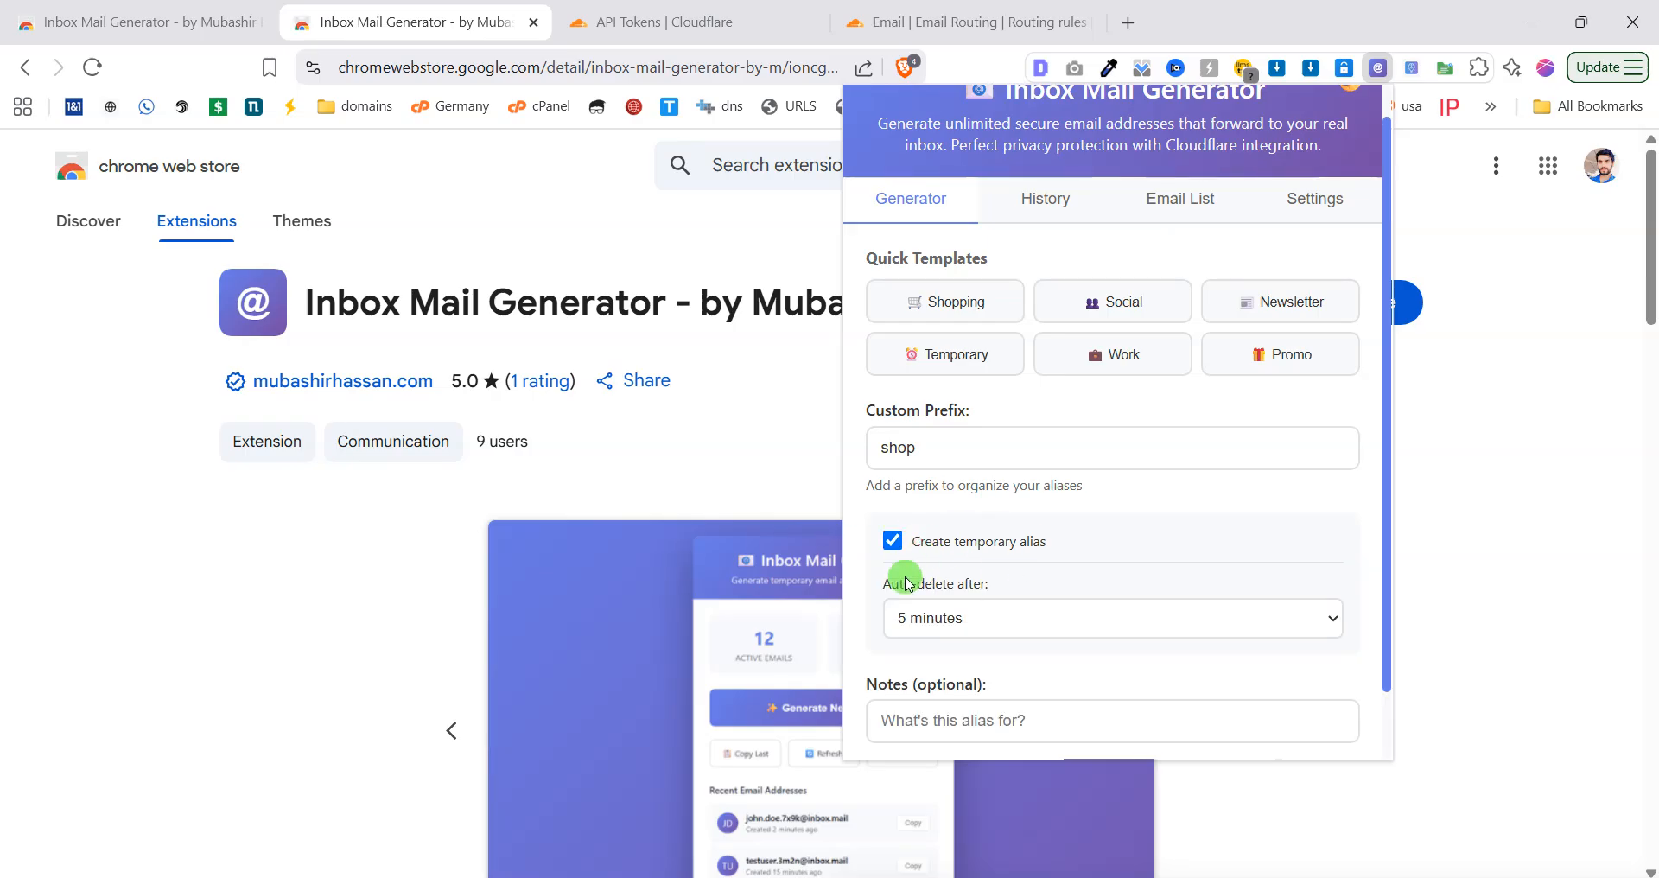
{"action": "scroll", "coordinate": [908, 584], "scroll_direction": "down", "scroll_amount": 1}
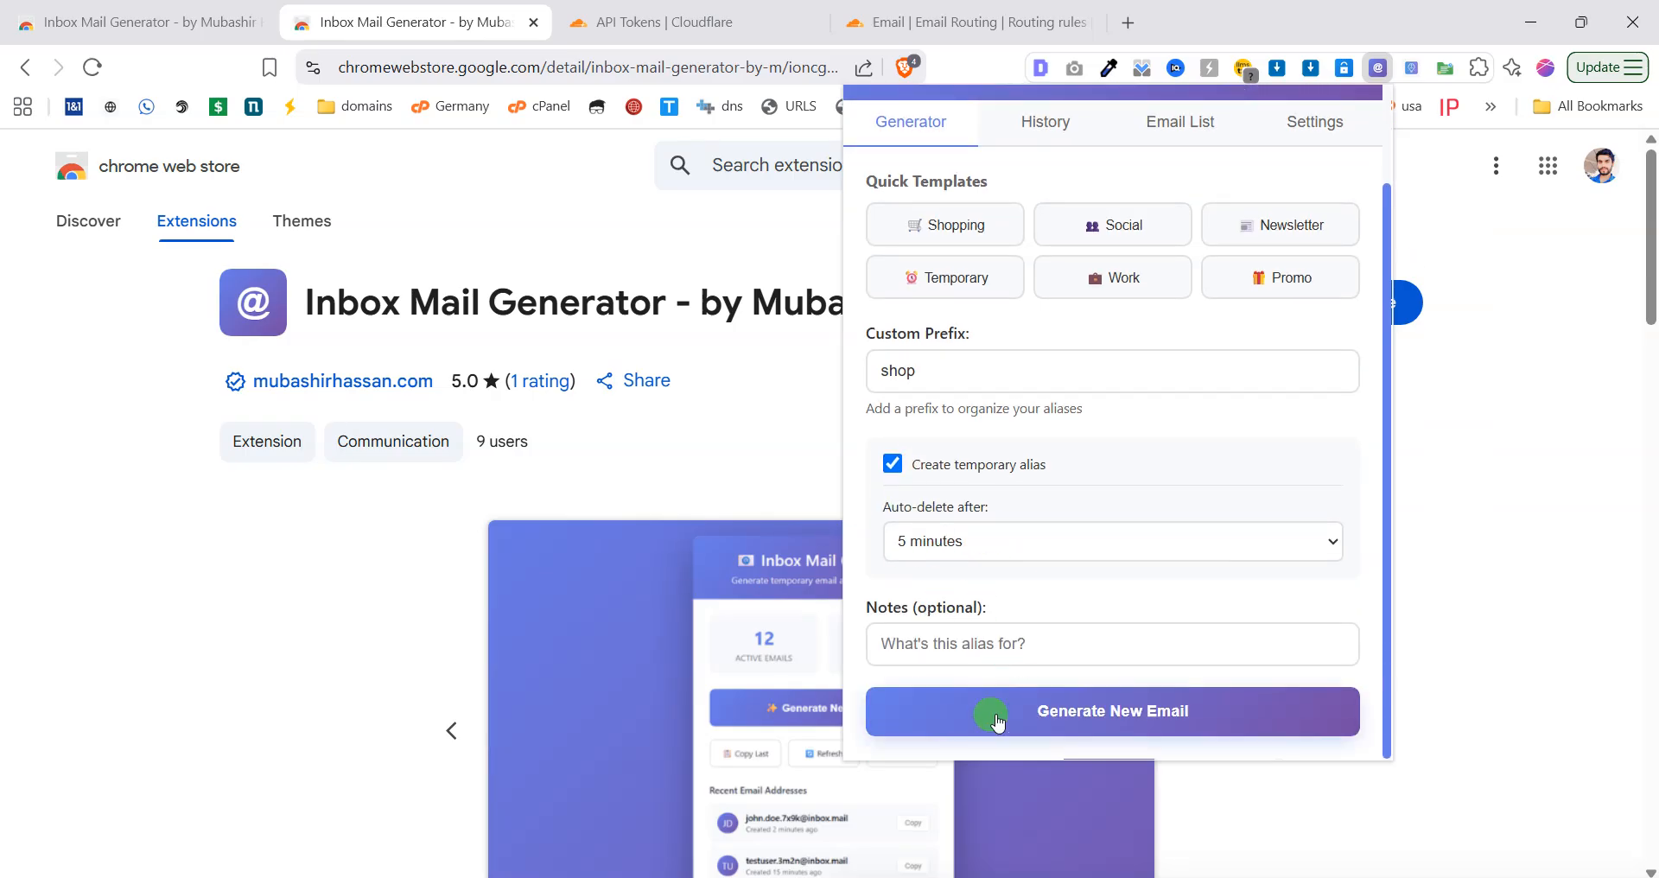
{"action": "scroll", "coordinate": [1122, 696], "scroll_direction": "up", "scroll_amount": 2}
{"action": "scroll", "coordinate": [1121, 705], "scroll_direction": "down", "scroll_amount": 2}
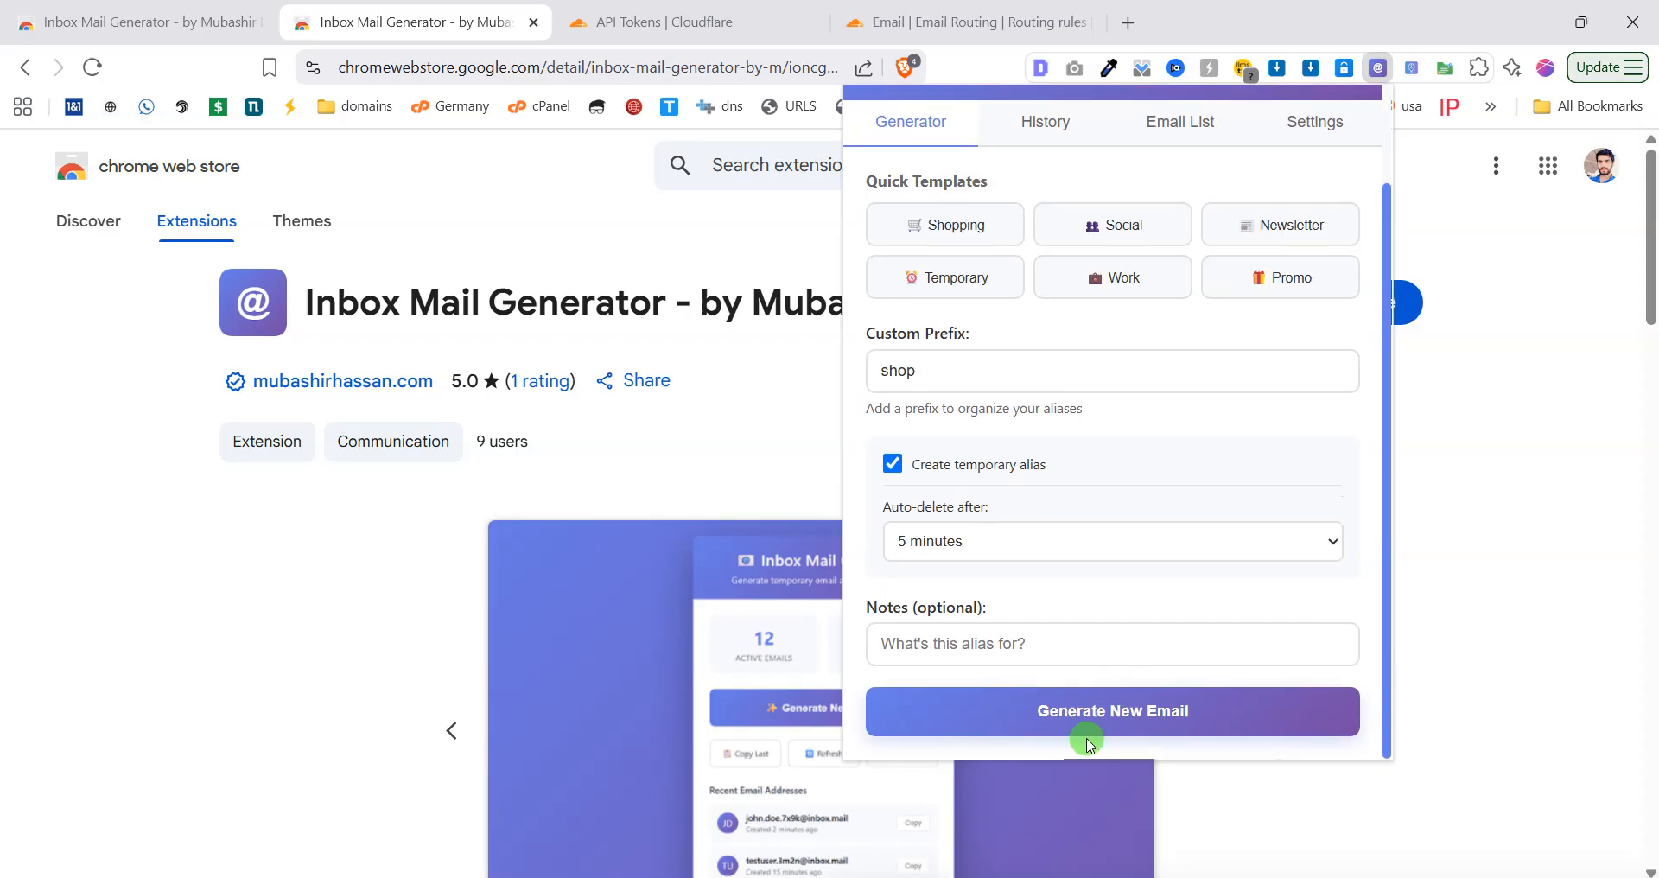
{"action": "left_click", "coordinate": [1061, 712]}
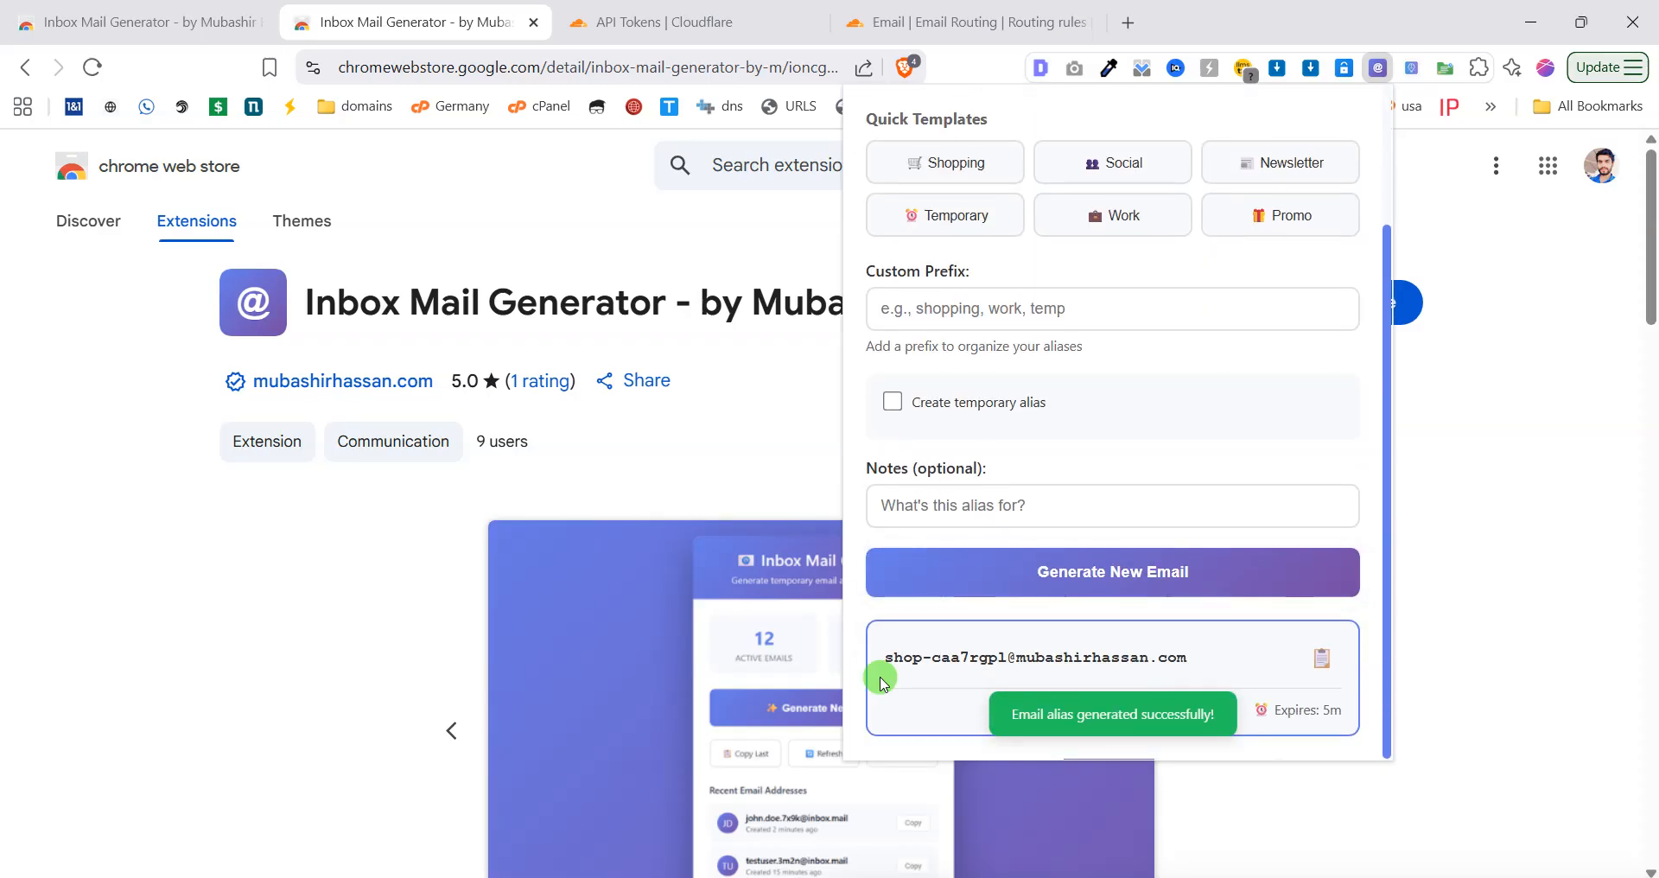
Reload Cloudflare Email Routing and find the new shop alias among three active custom addresses.
{"action": "left_click", "coordinate": [970, 10]}
{"action": "left_click", "coordinate": [682, 17]}
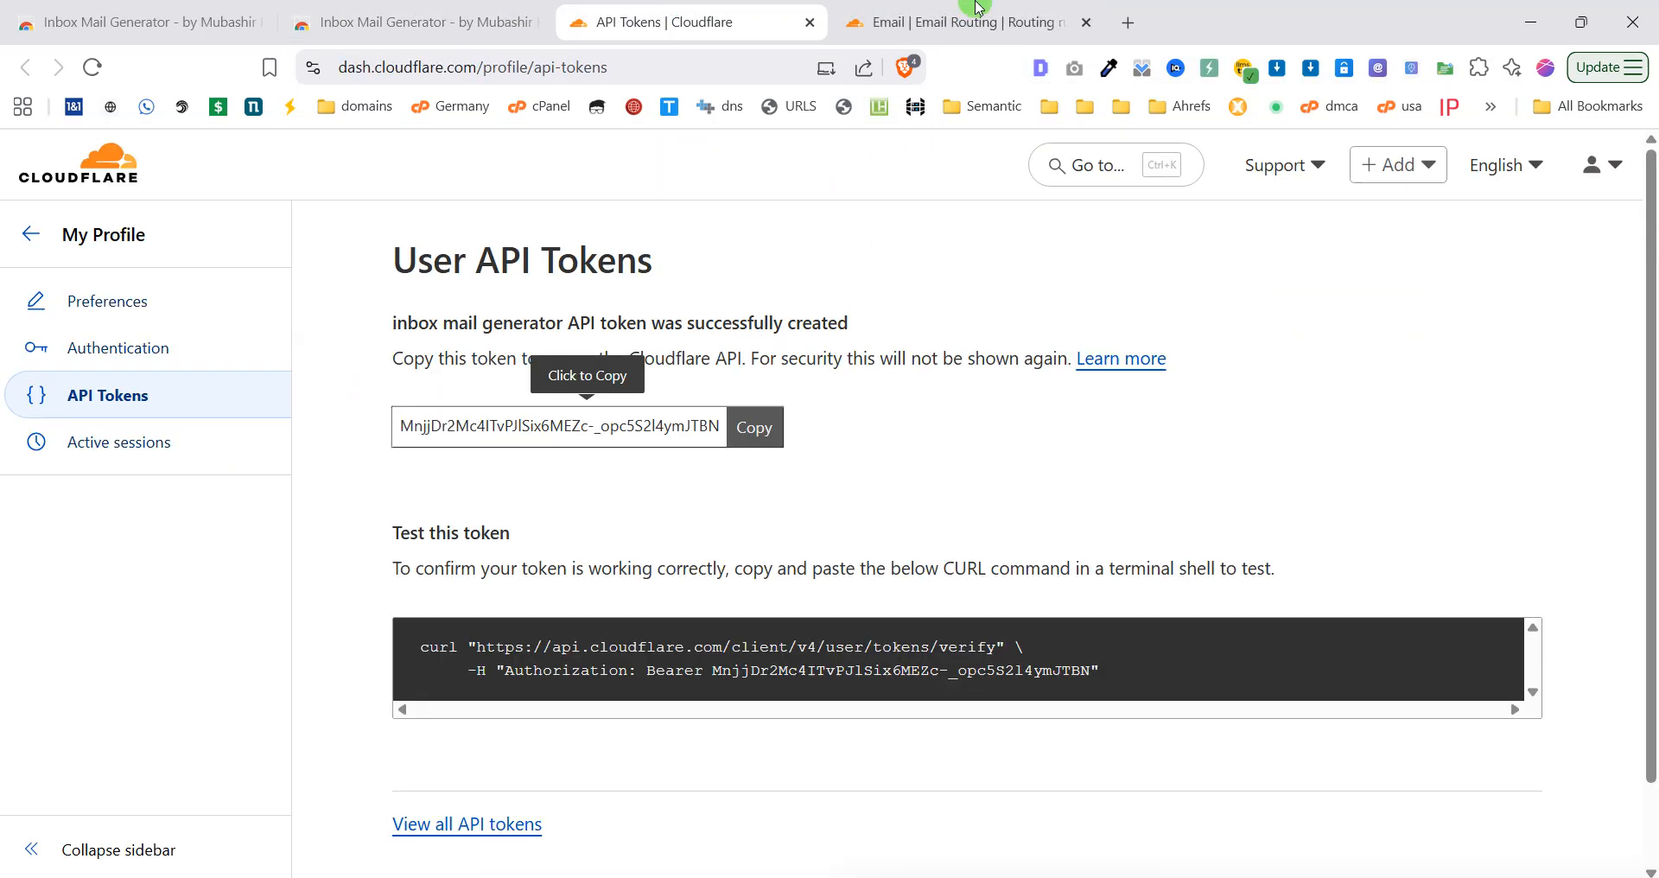
{"action": "left_click", "coordinate": [851, 11]}
{"action": "scroll", "coordinate": [610, 596], "scroll_direction": "up", "scroll_amount": 5}
{"action": "scroll", "coordinate": [674, 604], "scroll_direction": "down", "scroll_amount": 5}
{"action": "left_click_drag", "start_coordinate": [761, 682], "coordinate": [396, 605]}
{"action": "left_click", "coordinate": [90, 71]}
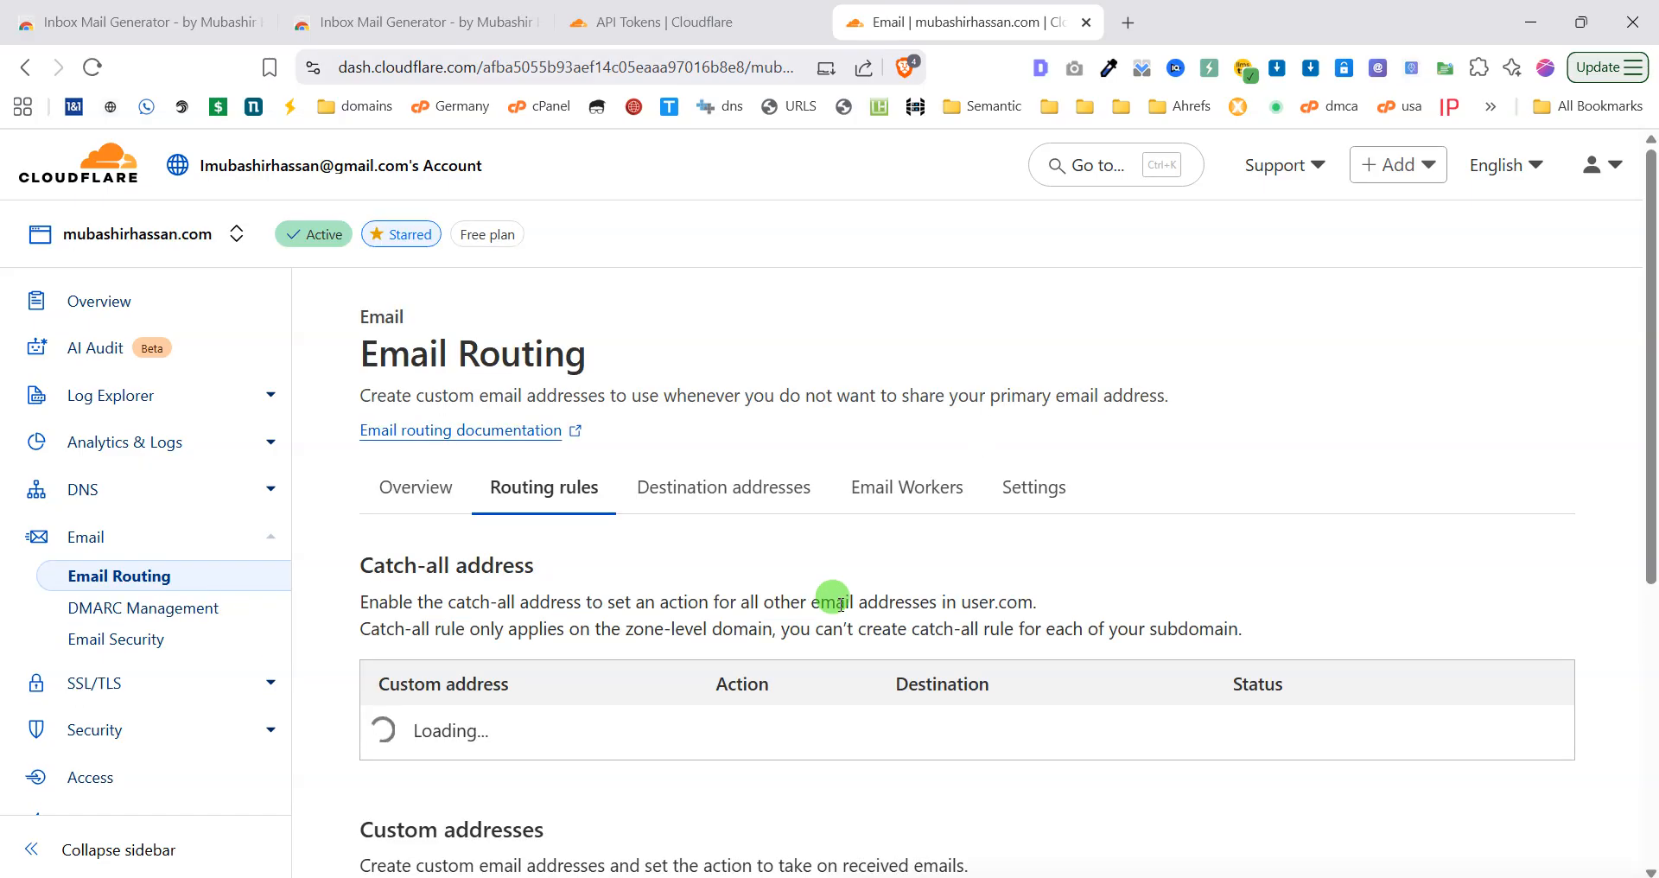
{"action": "scroll", "coordinate": [841, 605], "scroll_direction": "down", "scroll_amount": 5}
{"action": "left_click_drag", "start_coordinate": [725, 566], "coordinate": [380, 571]}
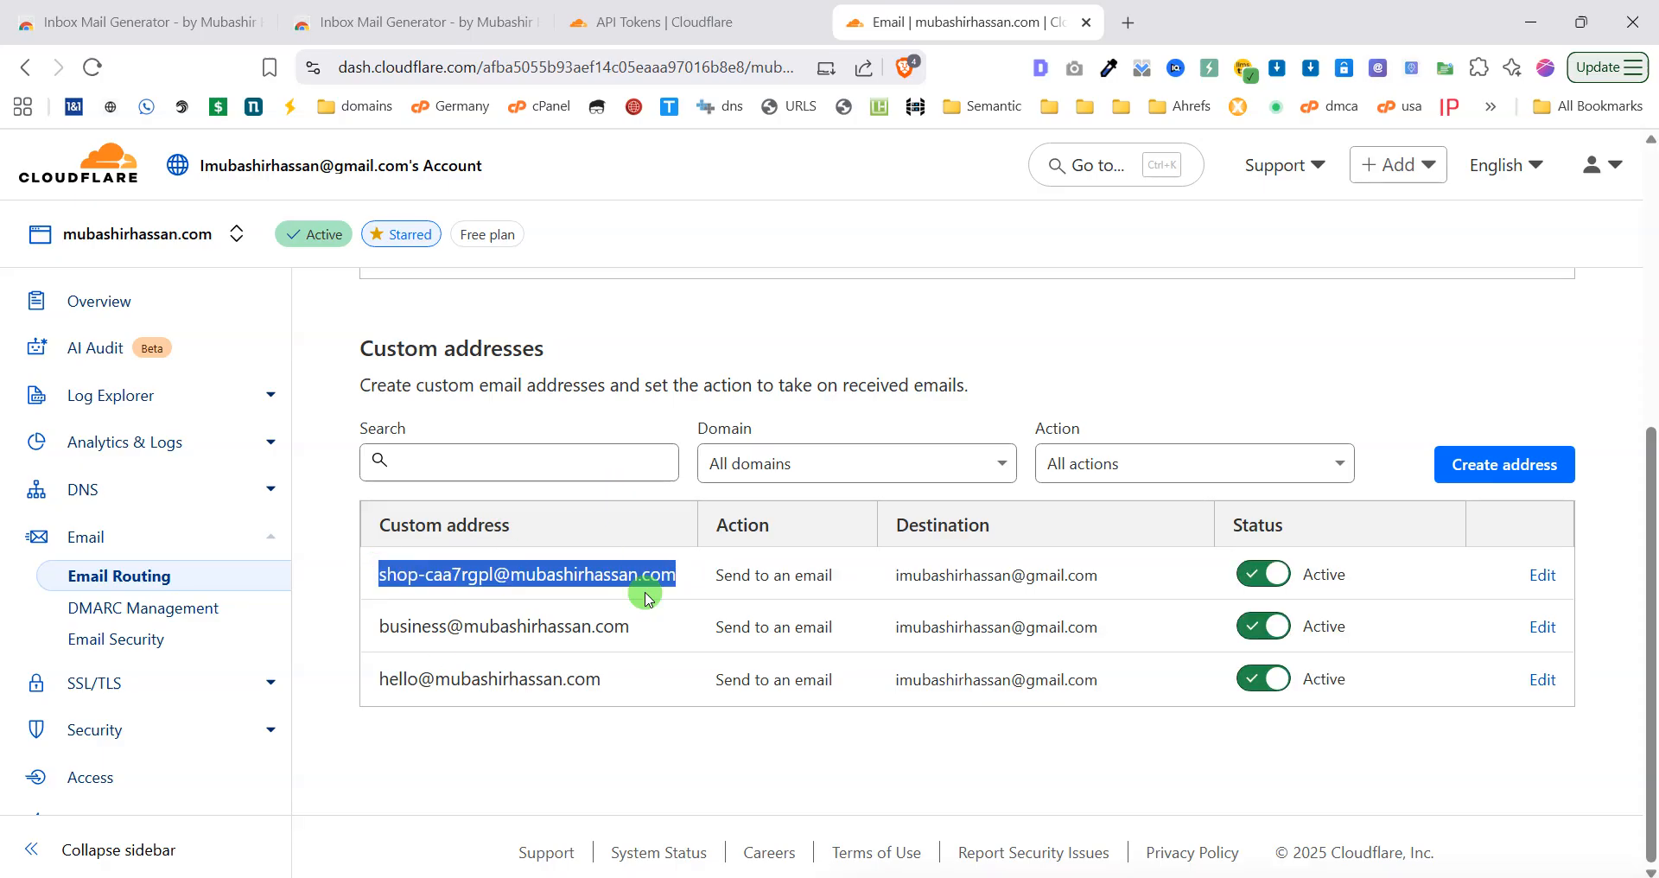
{"action": "left_click", "coordinate": [1377, 67]}
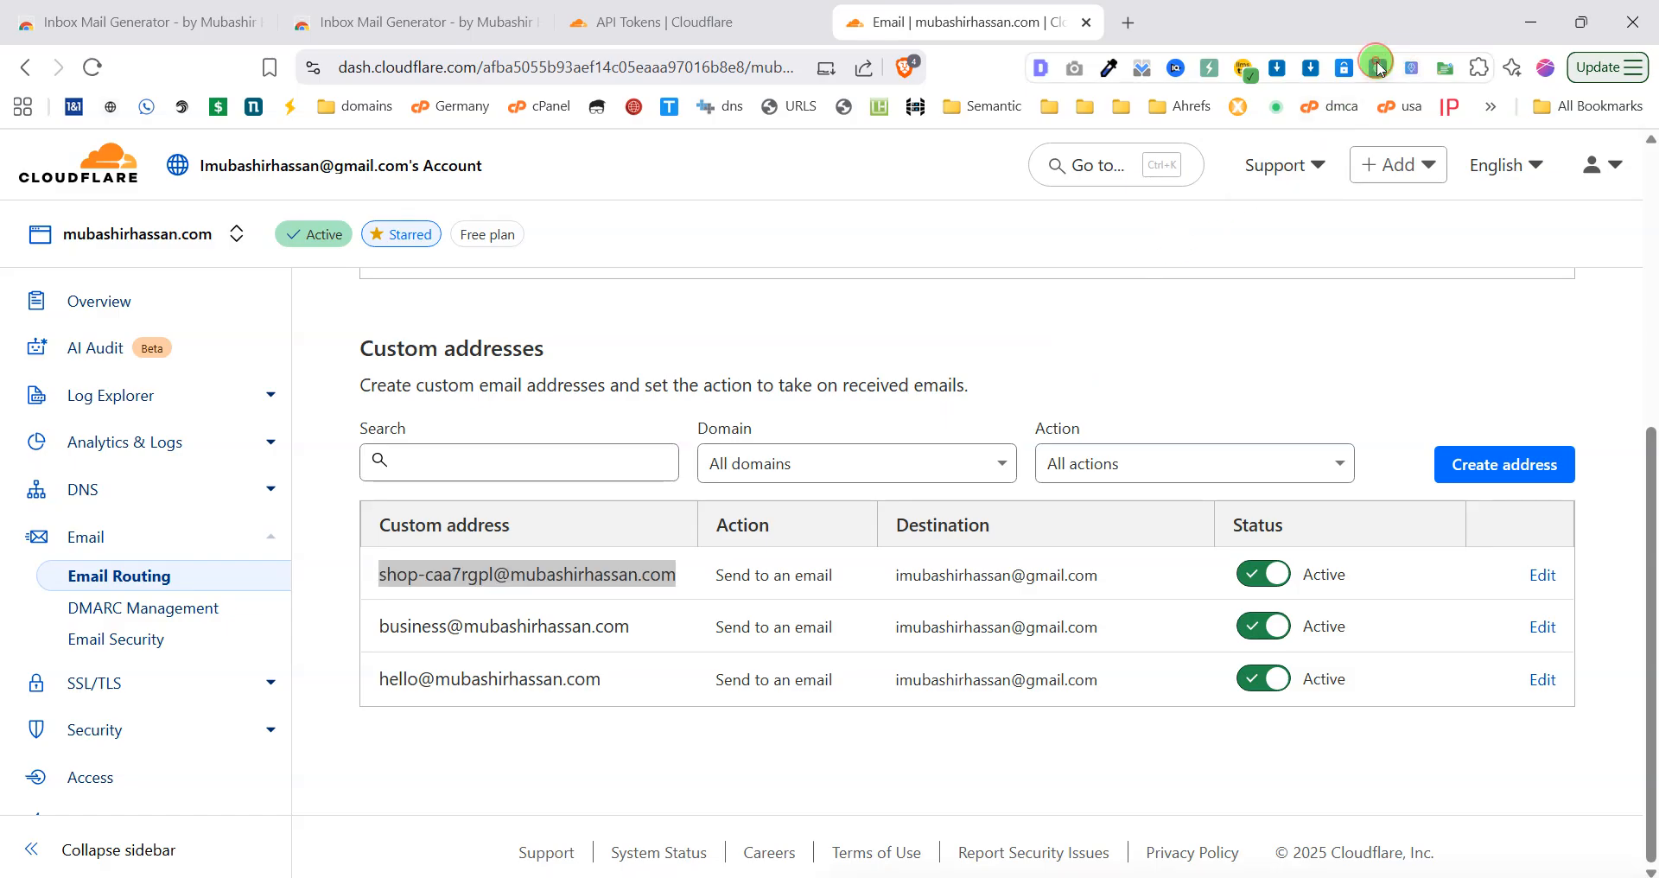
Review the Email List: 3 total aliases, 3 created today, 1 temporary, 1 unique prefix.
{"action": "left_click", "coordinate": [1028, 250]}
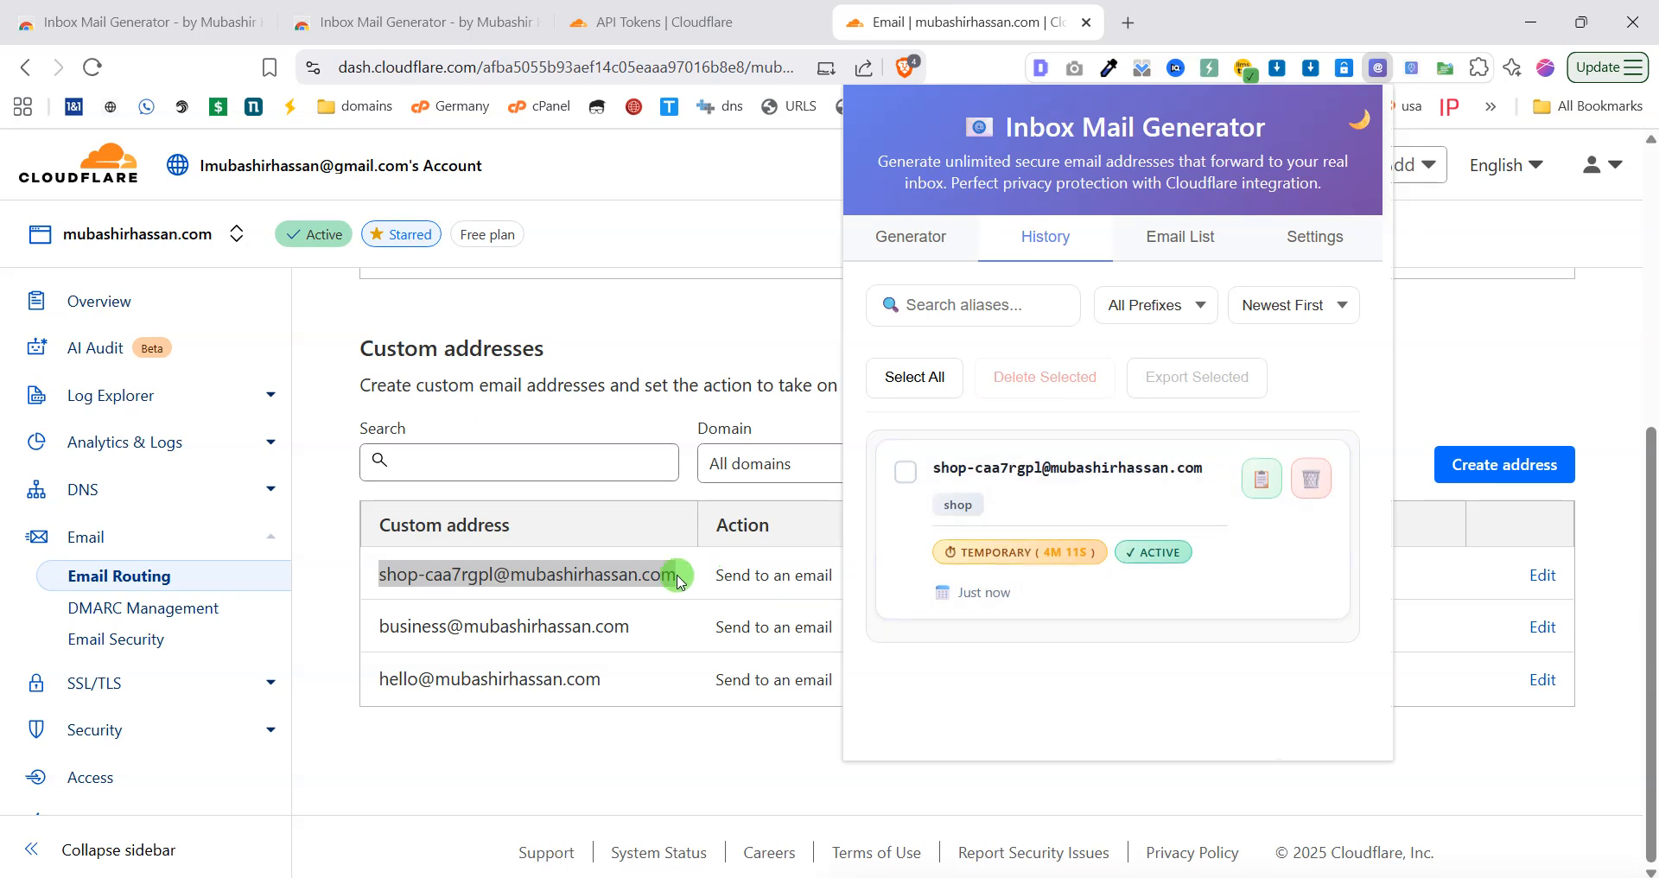
{"action": "scroll", "coordinate": [536, 484], "scroll_direction": "up", "scroll_amount": 5}
{"action": "scroll", "coordinate": [548, 605], "scroll_direction": "up", "scroll_amount": 1}
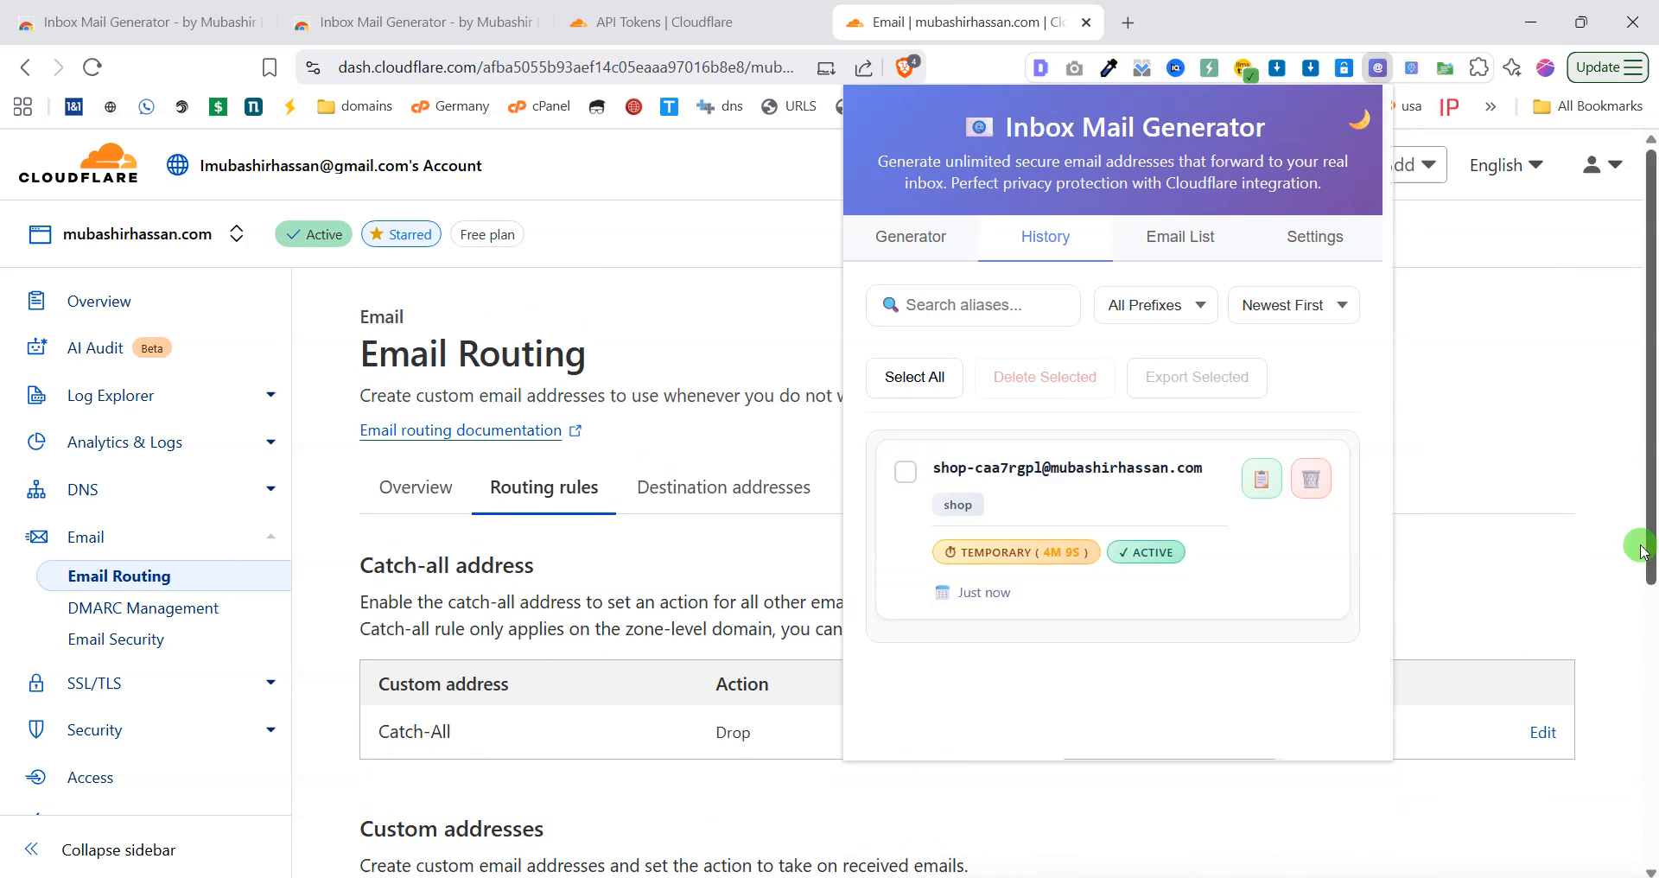
{"action": "scroll", "coordinate": [670, 562], "scroll_direction": "down", "scroll_amount": 3}
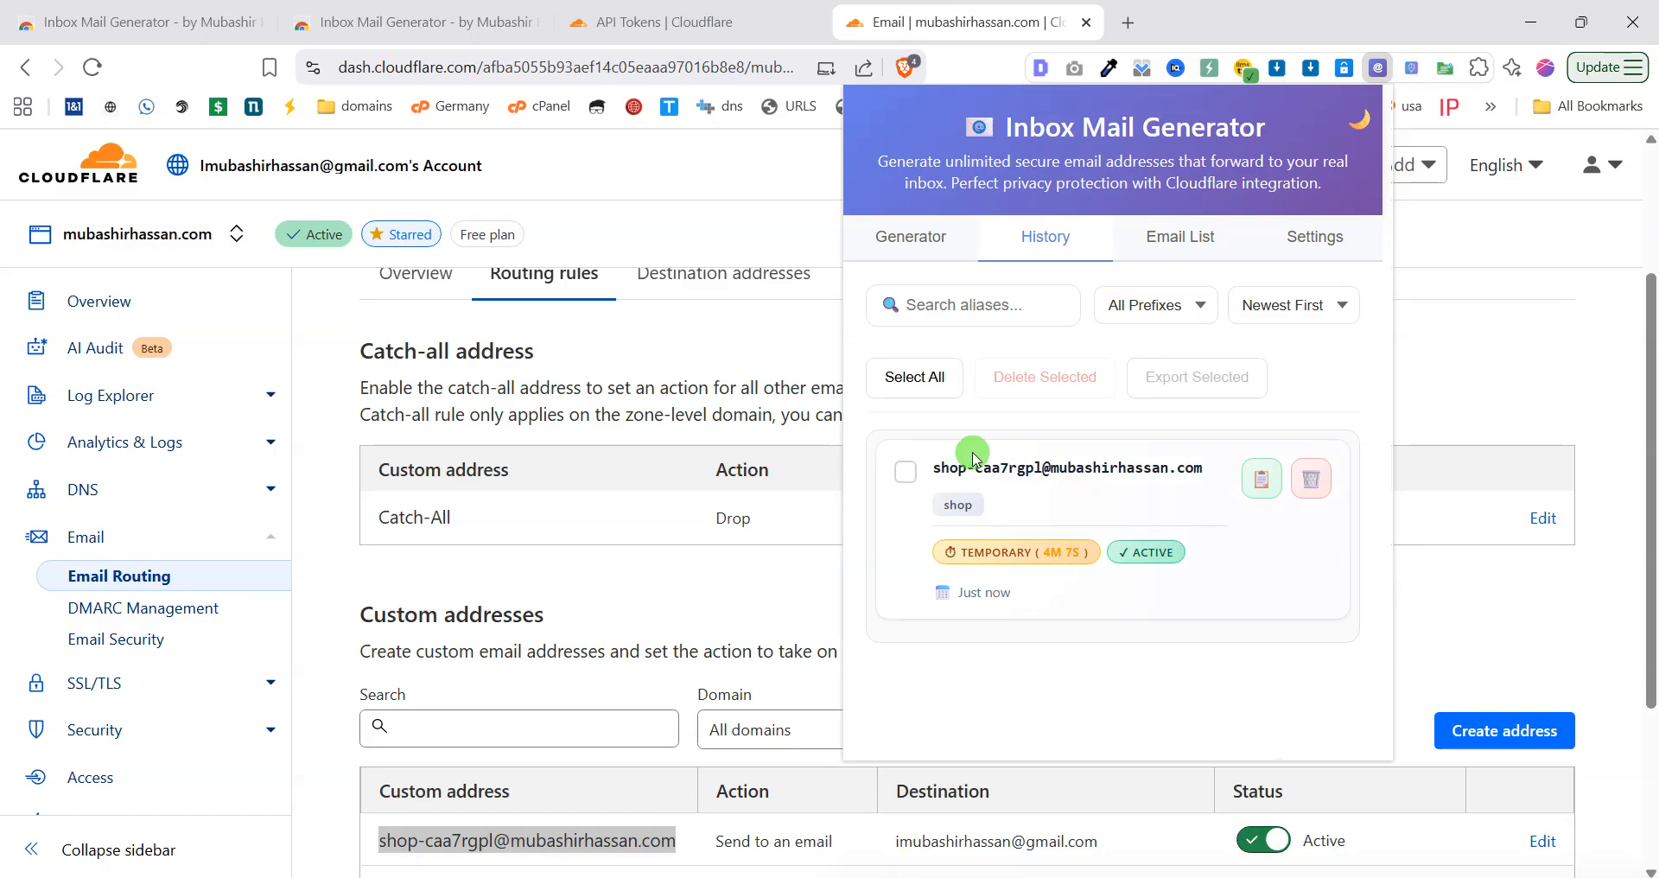
{"action": "scroll", "coordinate": [700, 698], "scroll_direction": "down", "scroll_amount": 3}
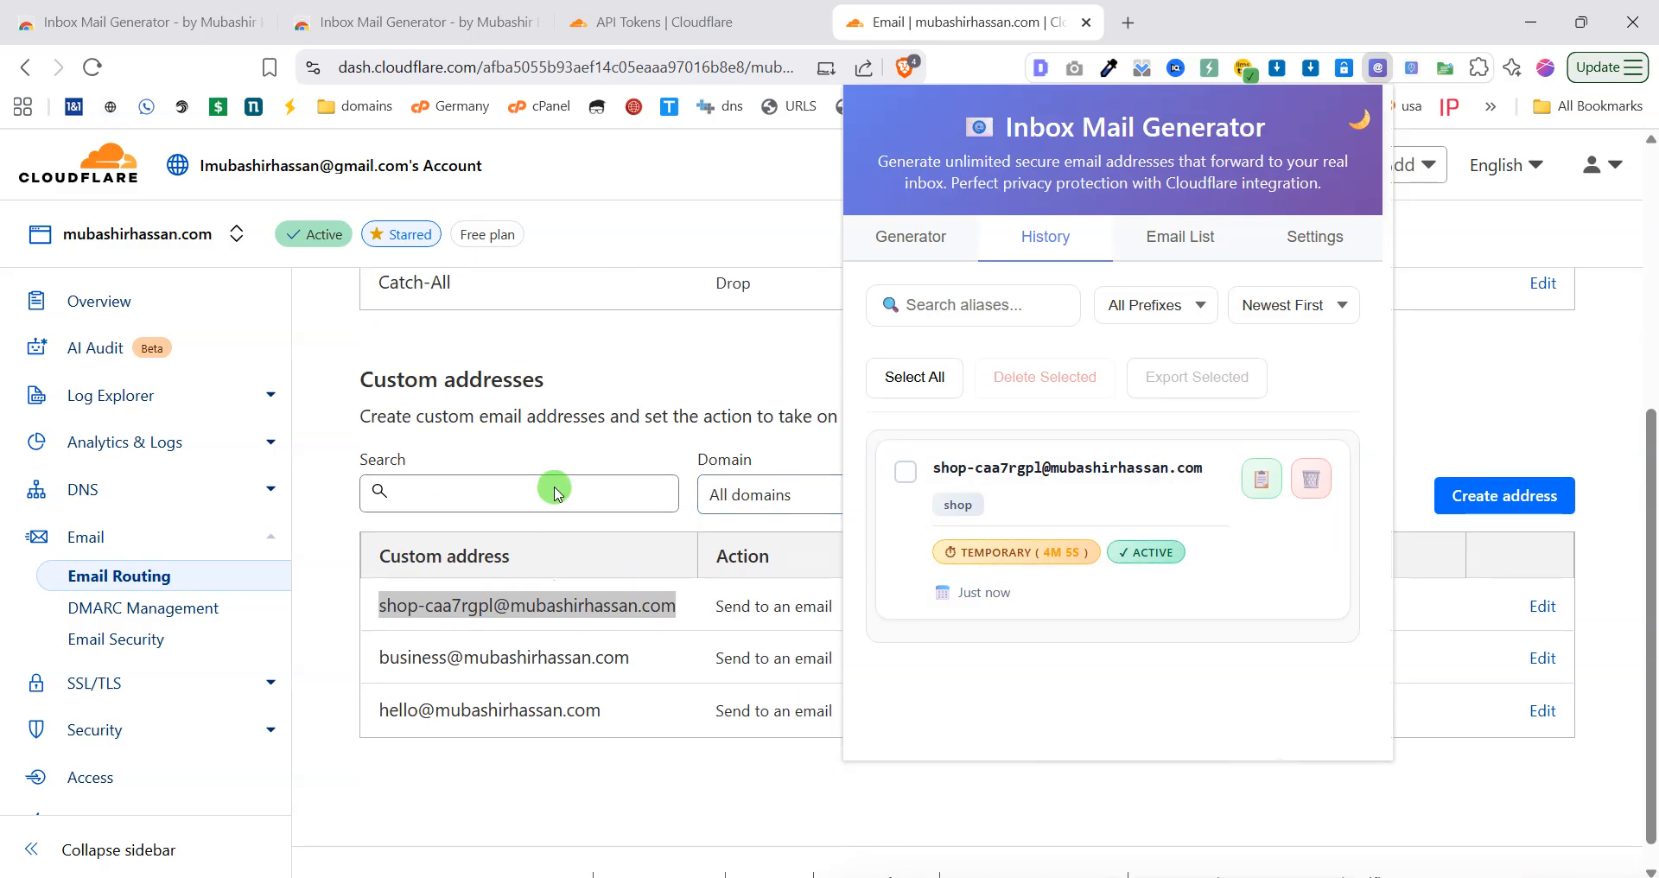
{"action": "left_click", "coordinate": [1172, 259]}
{"action": "scroll", "coordinate": [1100, 373], "scroll_direction": "down", "scroll_amount": 1}
{"action": "scroll", "coordinate": [1100, 373], "scroll_direction": "down", "scroll_amount": 8}
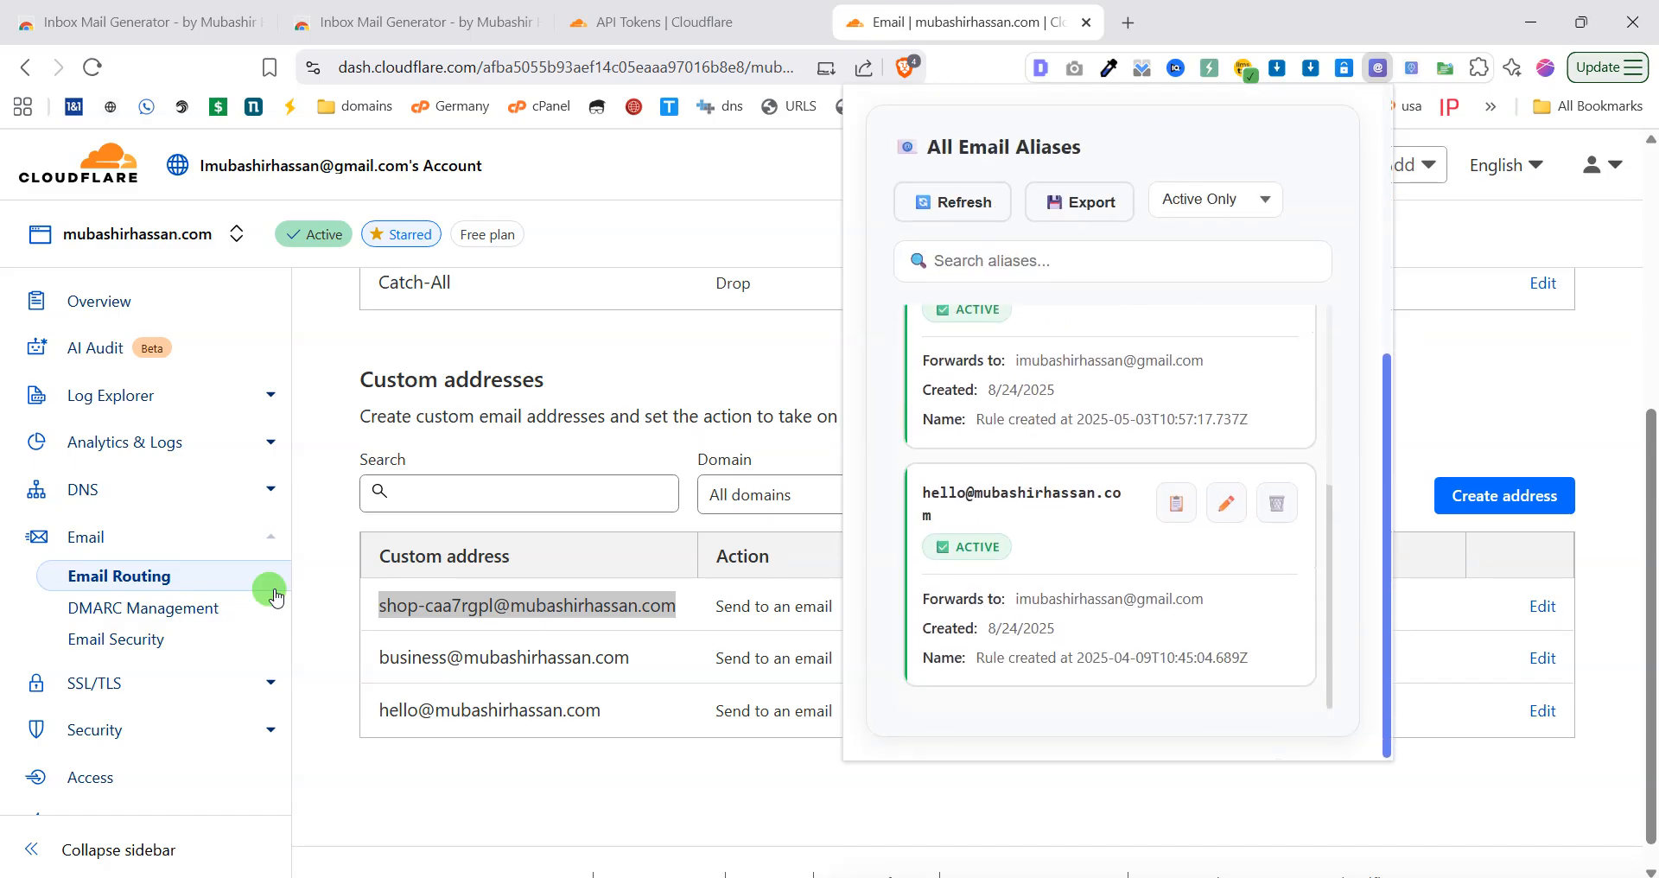
{"action": "scroll", "coordinate": [983, 518], "scroll_direction": "up", "scroll_amount": 2}
{"action": "scroll", "coordinate": [983, 582], "scroll_direction": "down", "scroll_amount": 3}
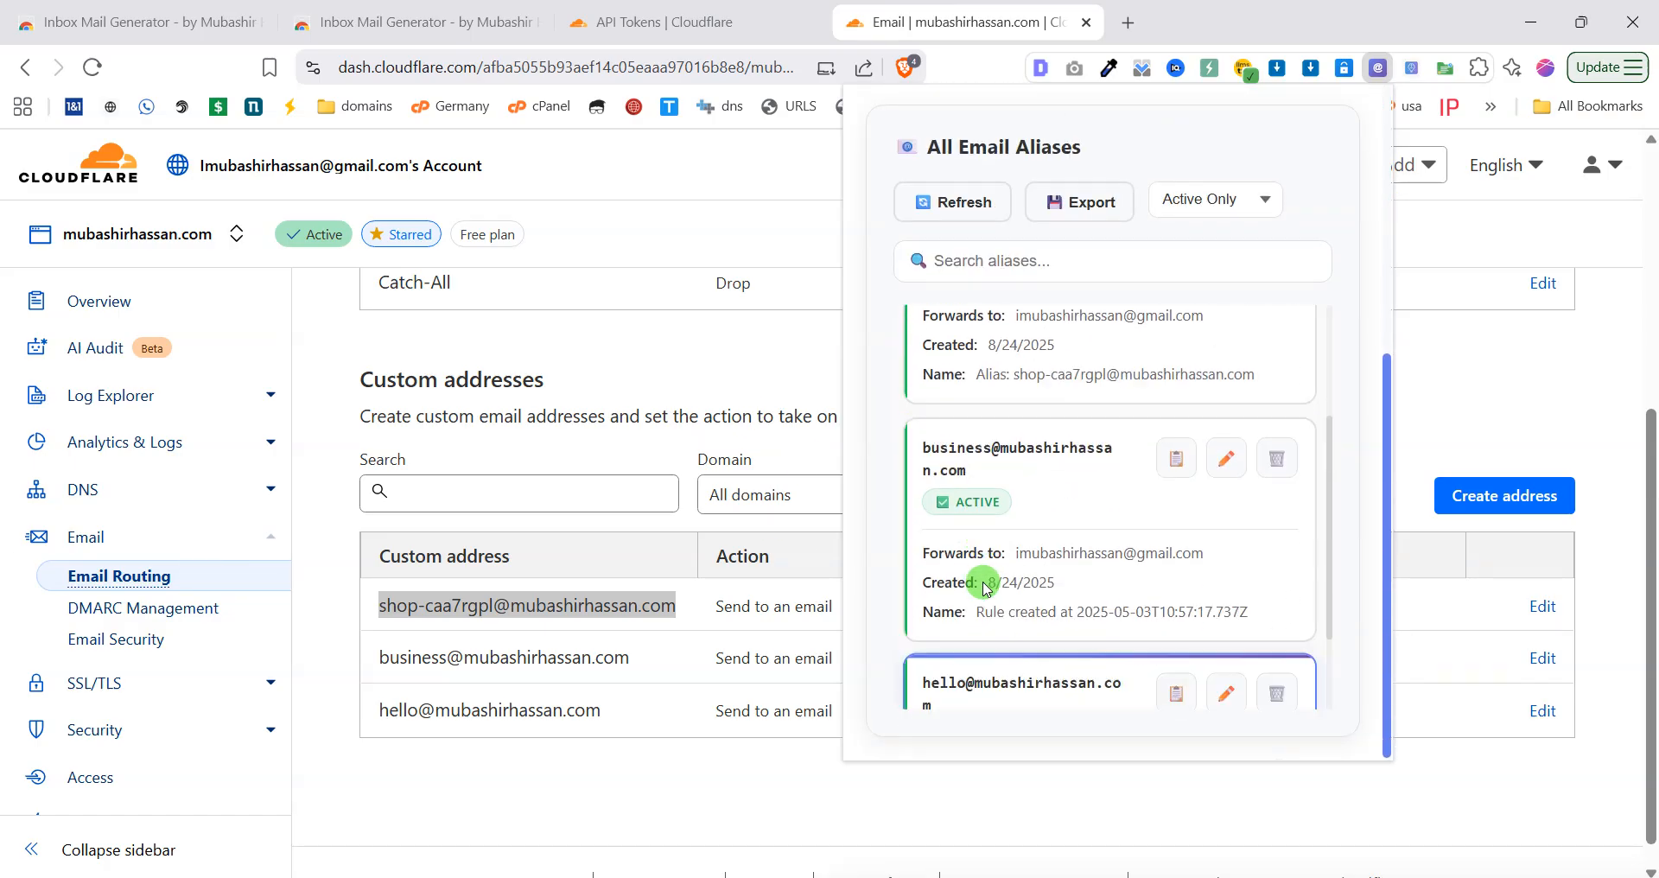
{"action": "scroll", "coordinate": [972, 575], "scroll_direction": "up", "scroll_amount": 10}
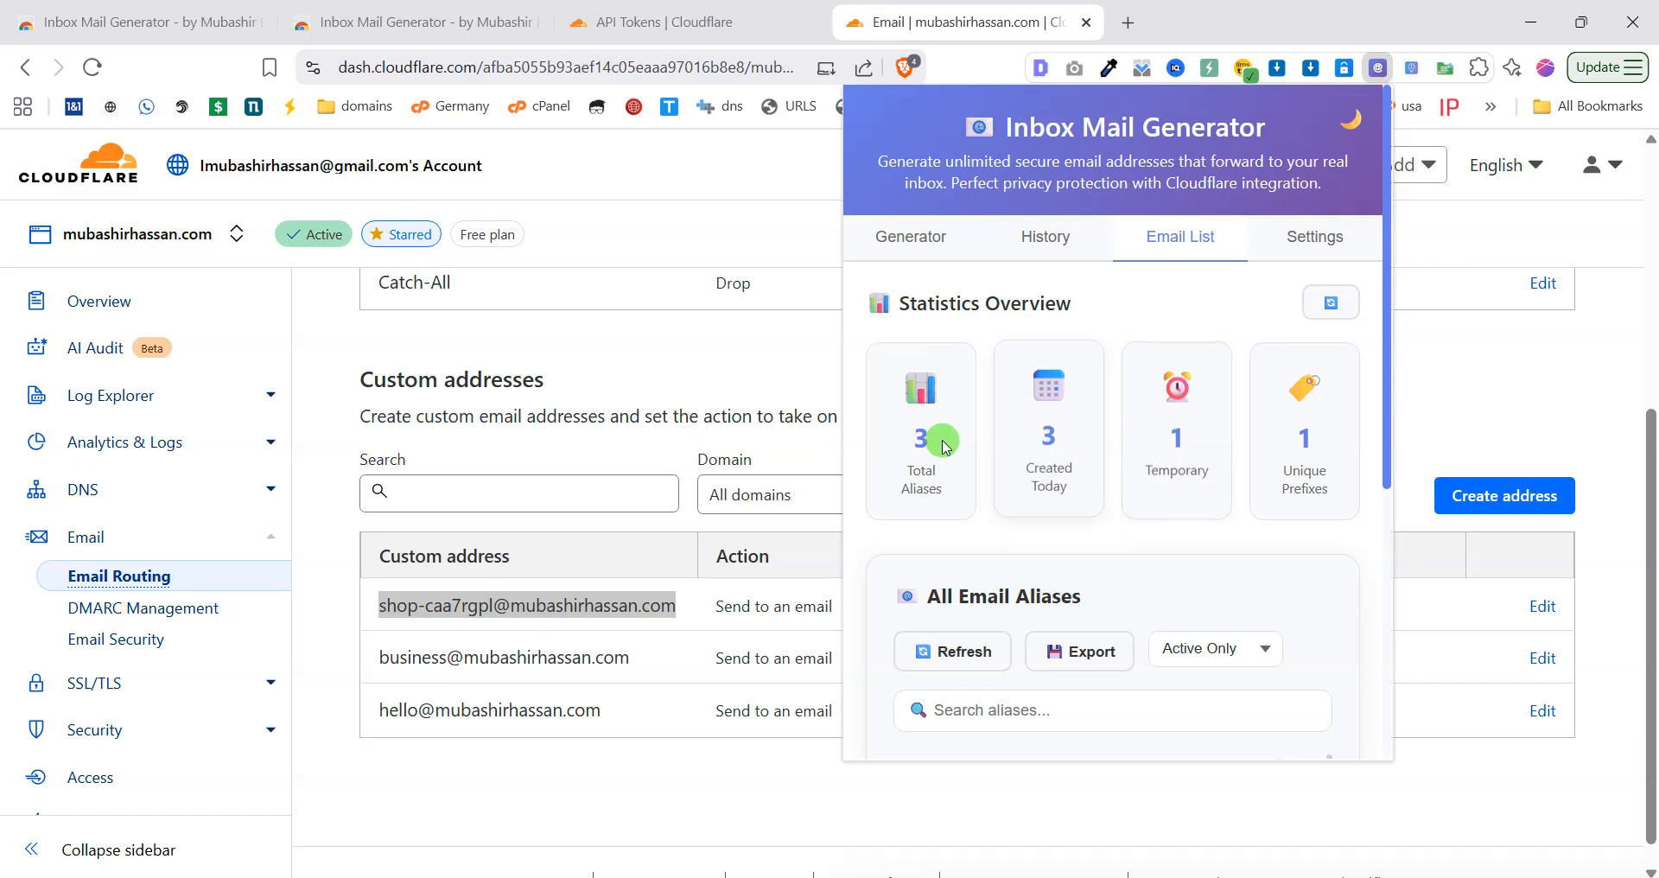
In Settings preferences, enable auto-copy generated emails, show notifications and sound effects.
{"action": "left_click", "coordinate": [1329, 238]}
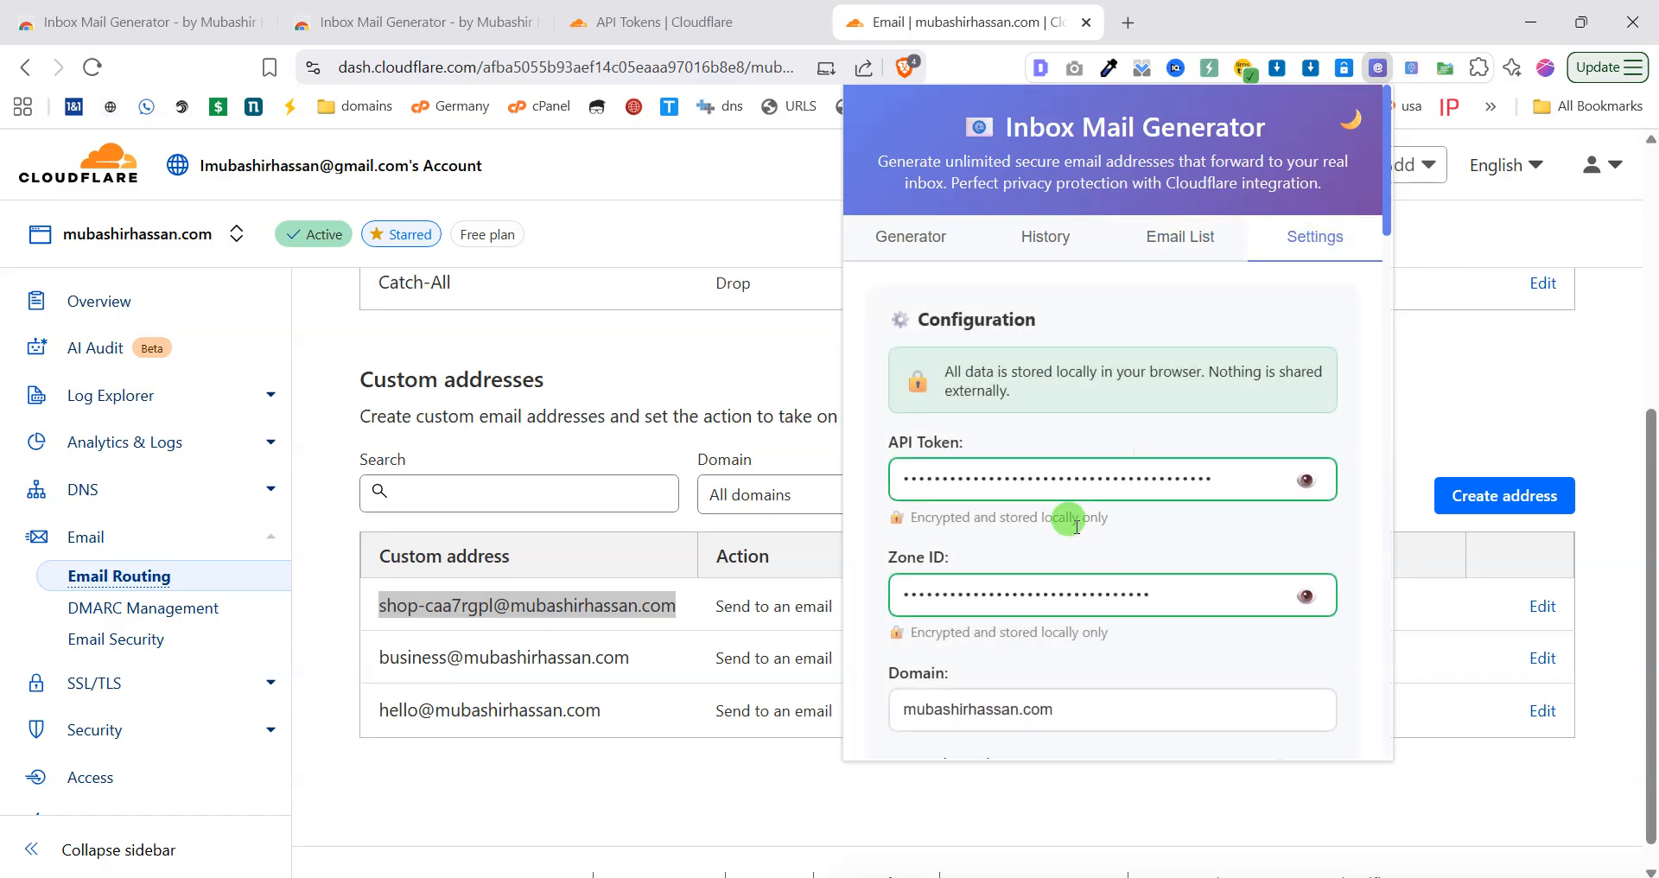
{"action": "scroll", "coordinate": [1059, 544], "scroll_direction": "down", "scroll_amount": 4}
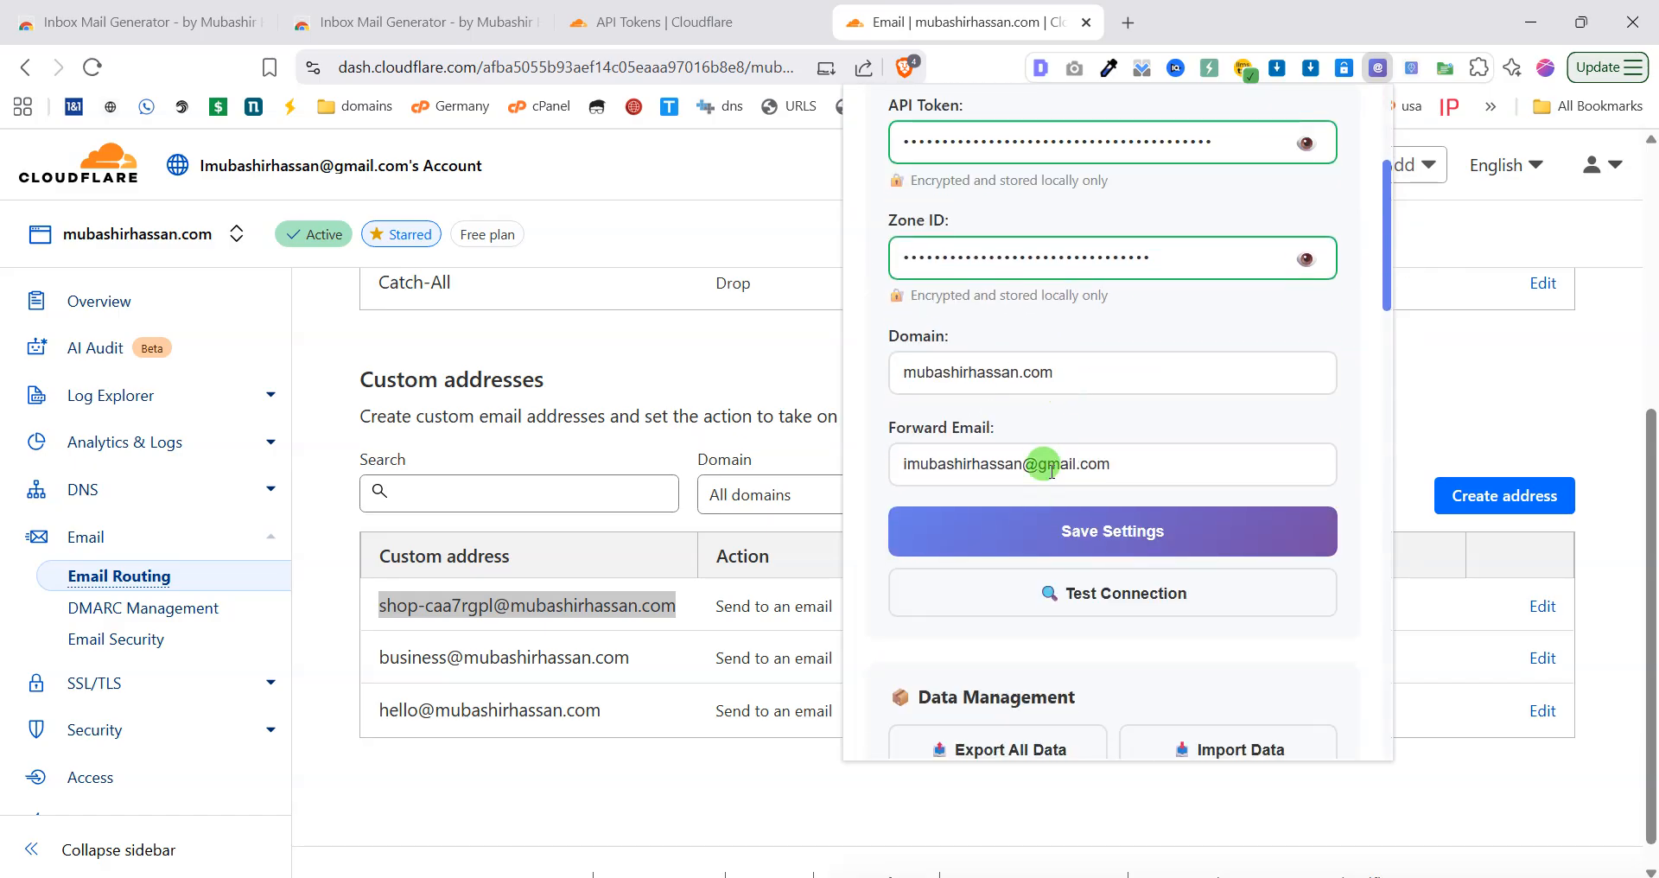
{"action": "scroll", "coordinate": [1048, 455], "scroll_direction": "down", "scroll_amount": 3}
{"action": "scroll", "coordinate": [1077, 415], "scroll_direction": "down", "scroll_amount": 3}
{"action": "scroll", "coordinate": [1063, 553], "scroll_direction": "down", "scroll_amount": 5}
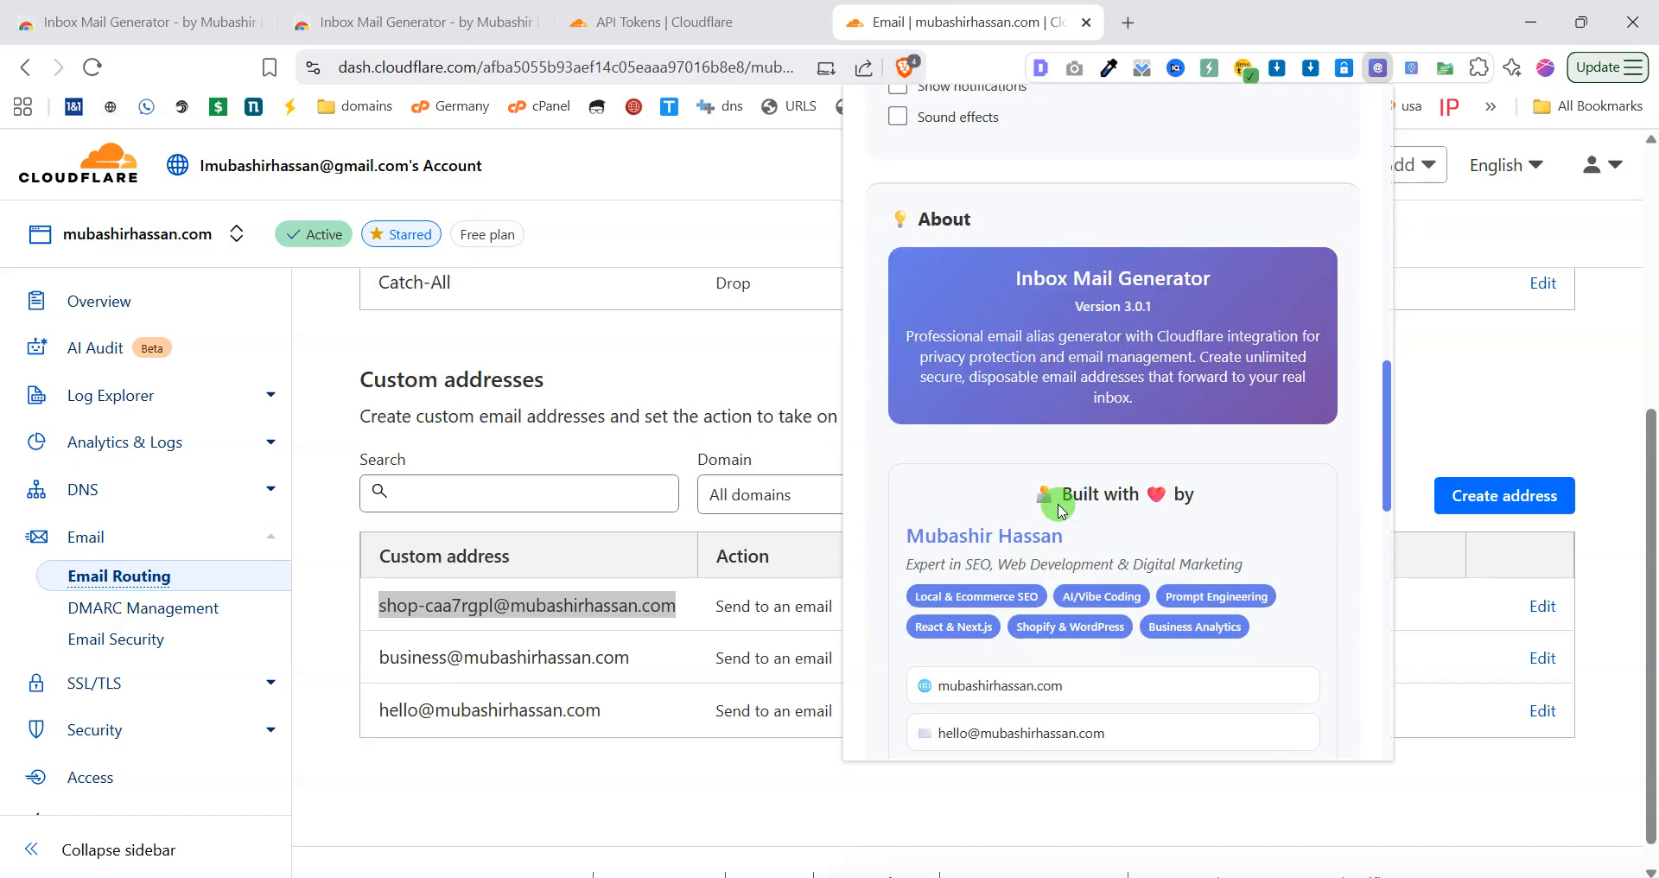
{"action": "scroll", "coordinate": [994, 501], "scroll_direction": "up", "scroll_amount": 4}
{"action": "left_click", "coordinate": [926, 458]}
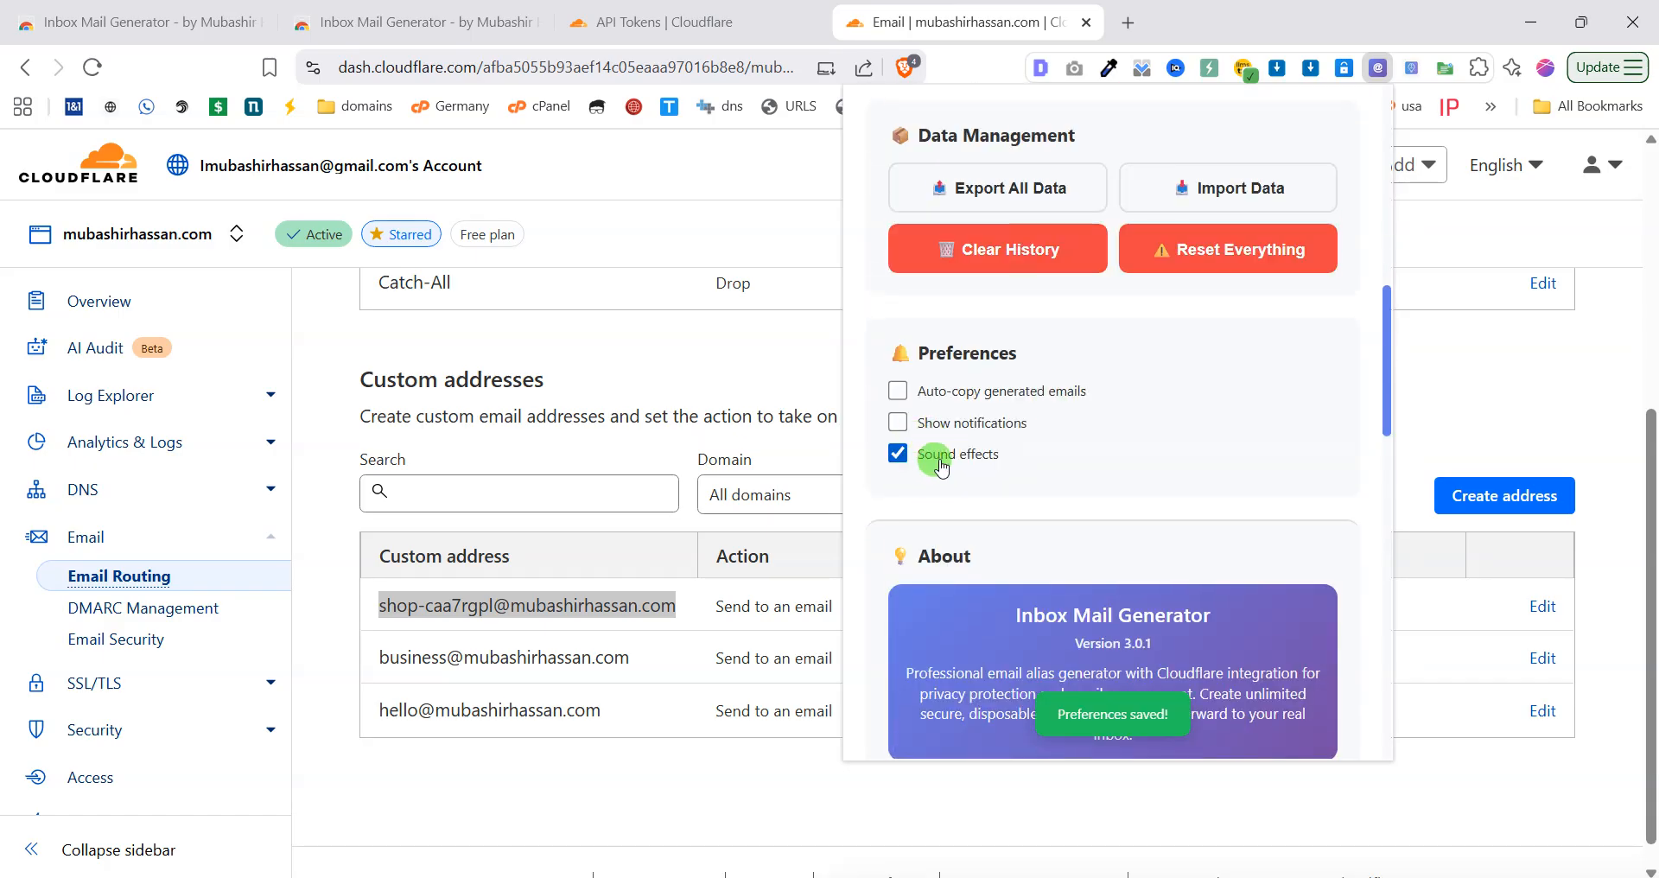
{"action": "left_click", "coordinate": [937, 422]}
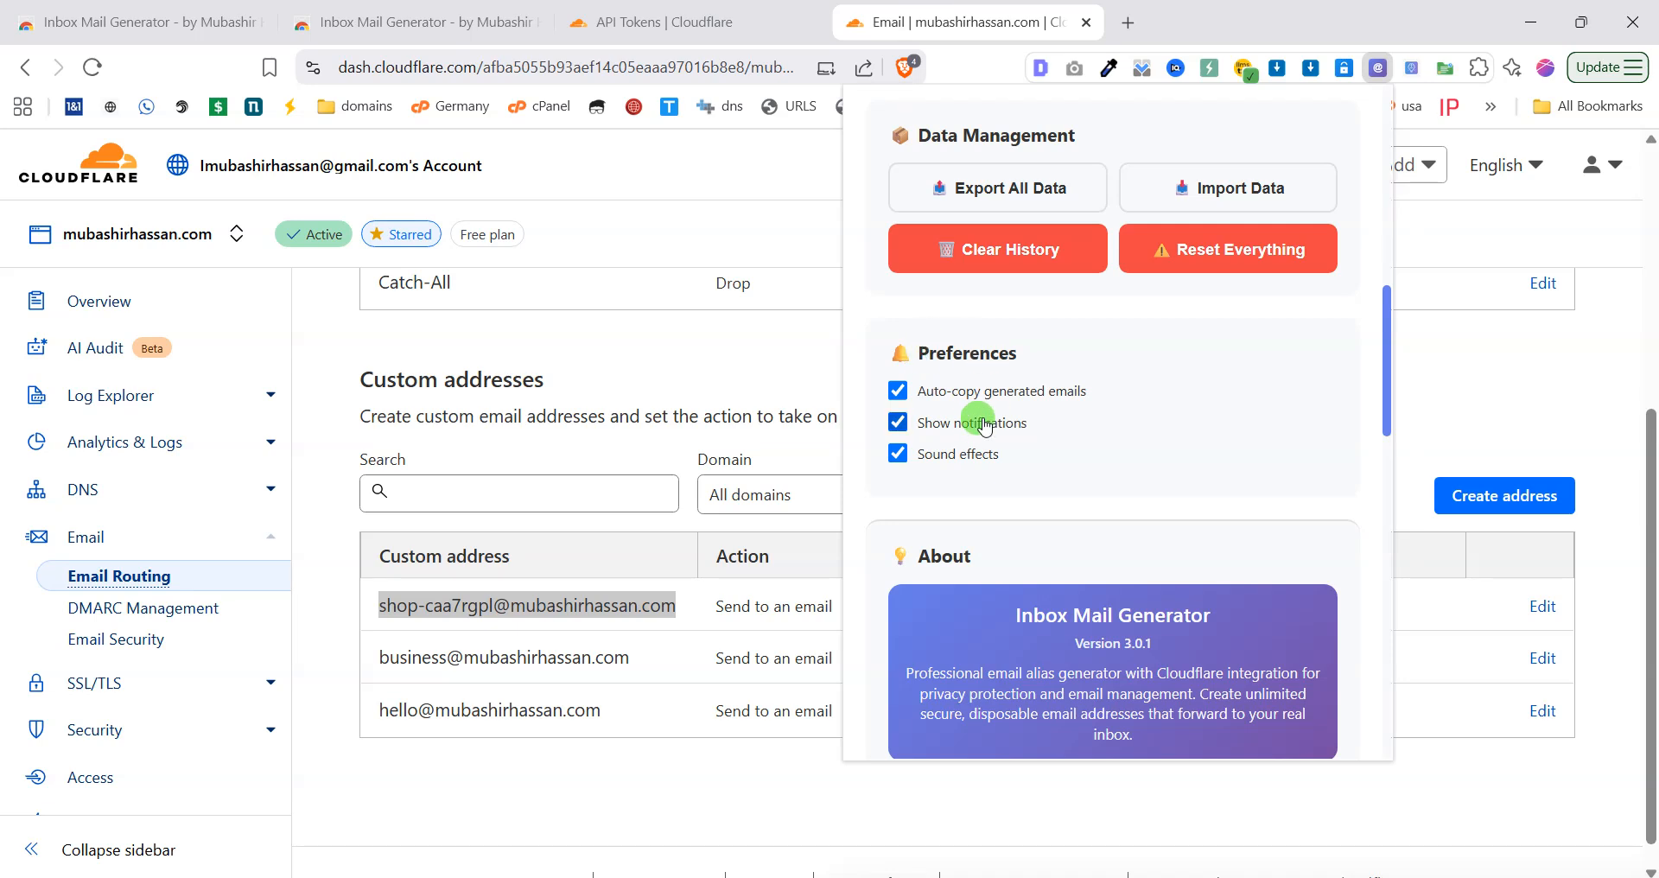
{"action": "scroll", "coordinate": [966, 405], "scroll_direction": "down", "scroll_amount": 10}
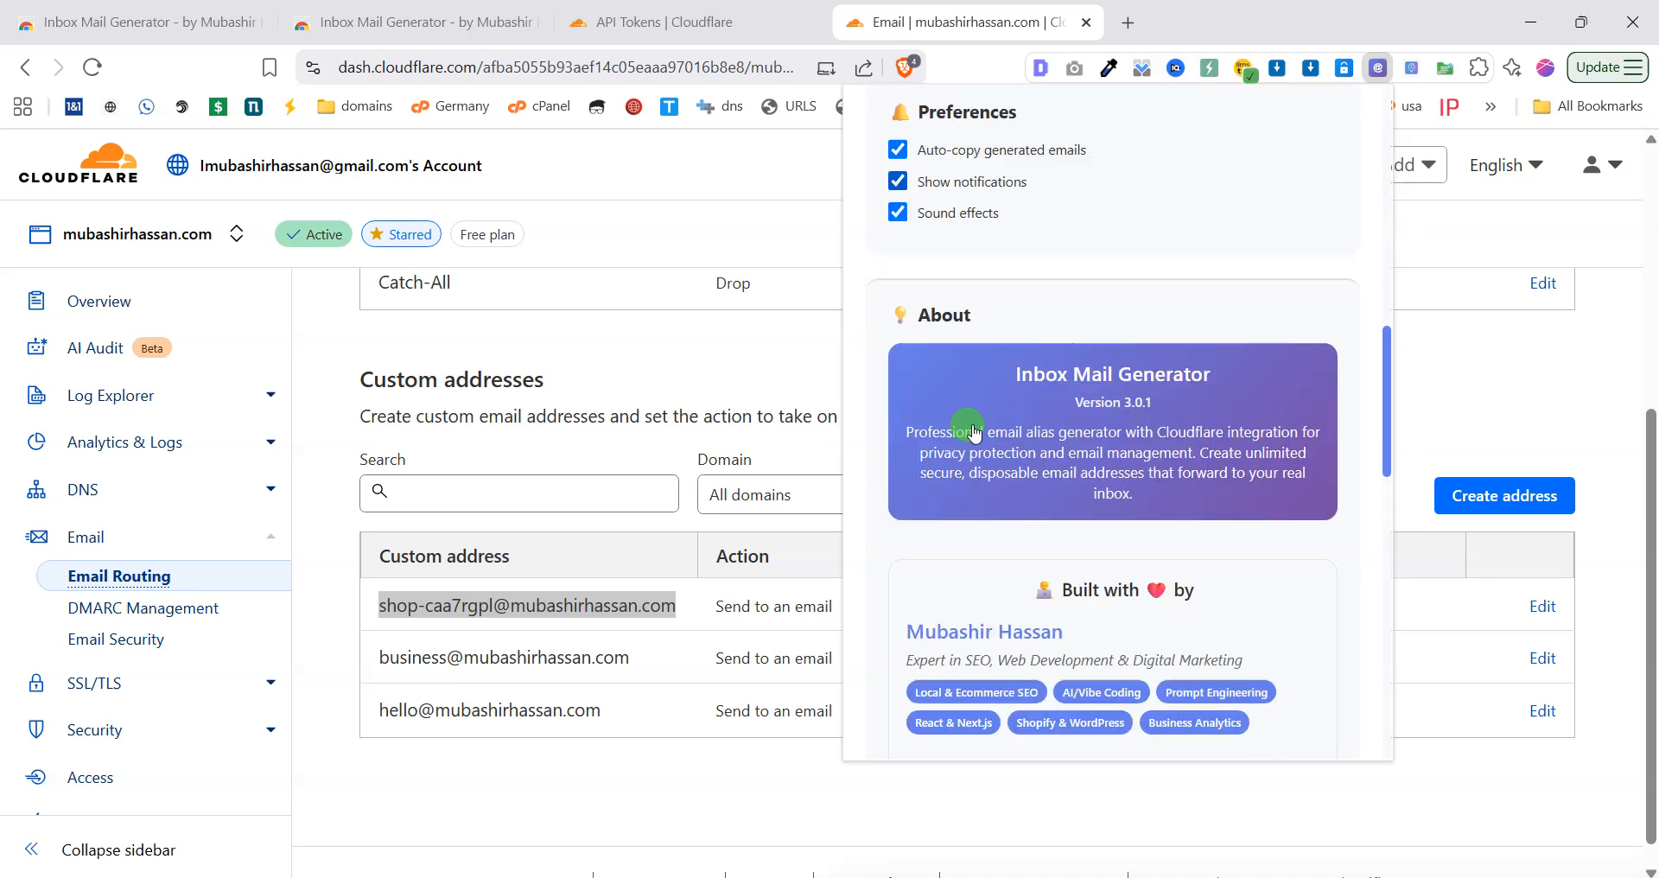
{"action": "scroll", "coordinate": [972, 424], "scroll_direction": "up", "scroll_amount": 3}
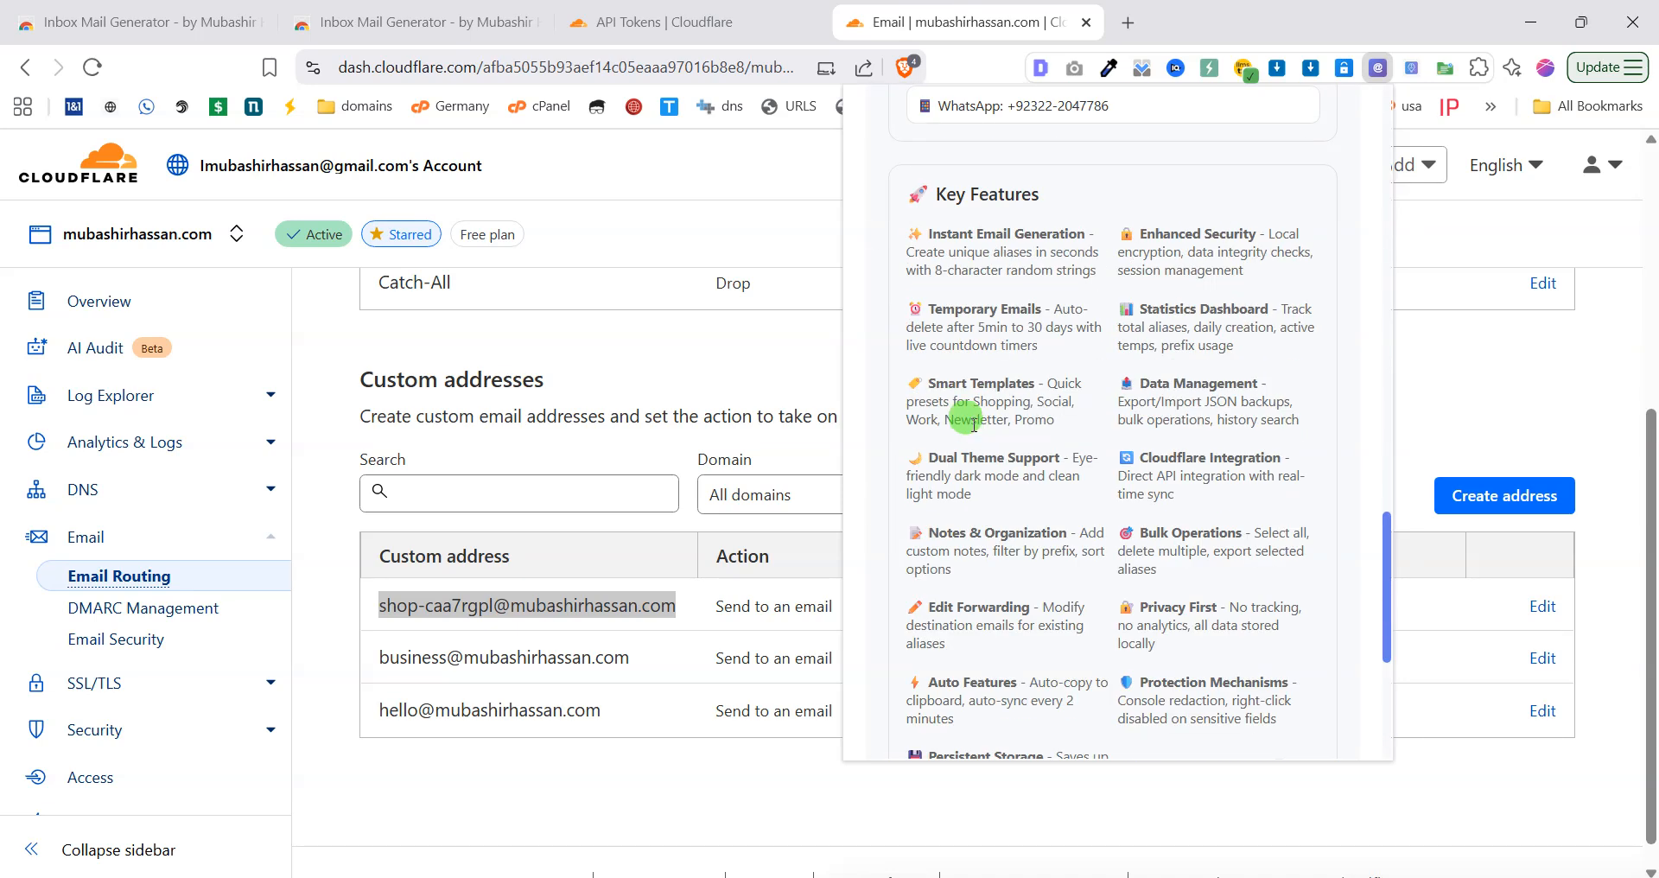
{"action": "left_click_drag", "start_coordinate": [928, 235], "coordinate": [1168, 234]}
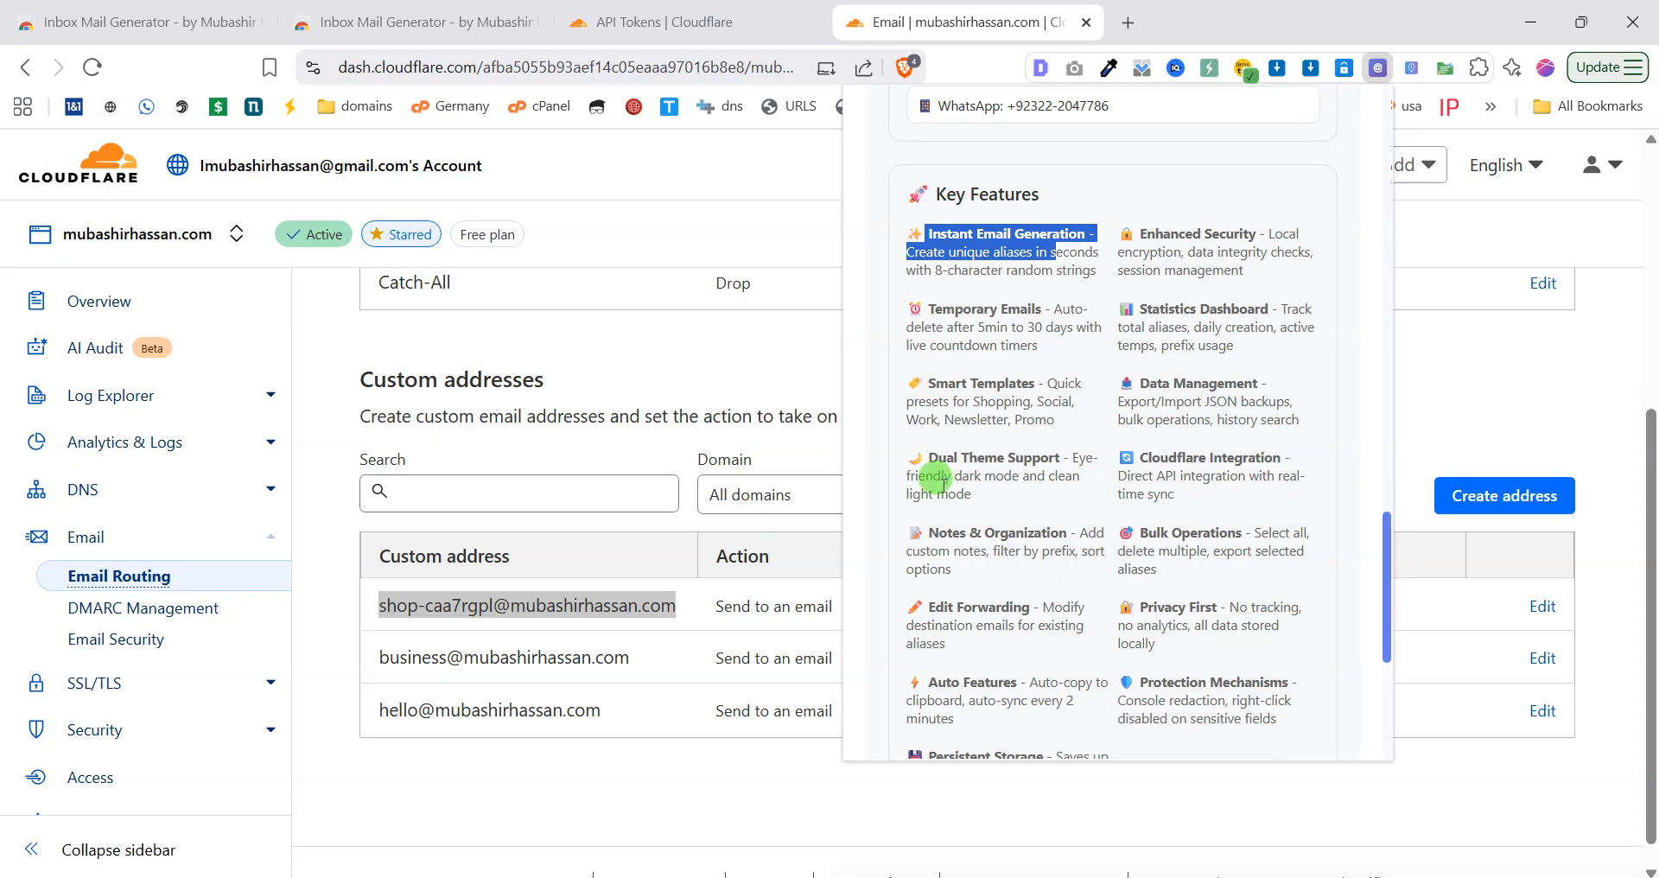
{"action": "scroll", "coordinate": [1013, 467], "scroll_direction": "up", "scroll_amount": 20}
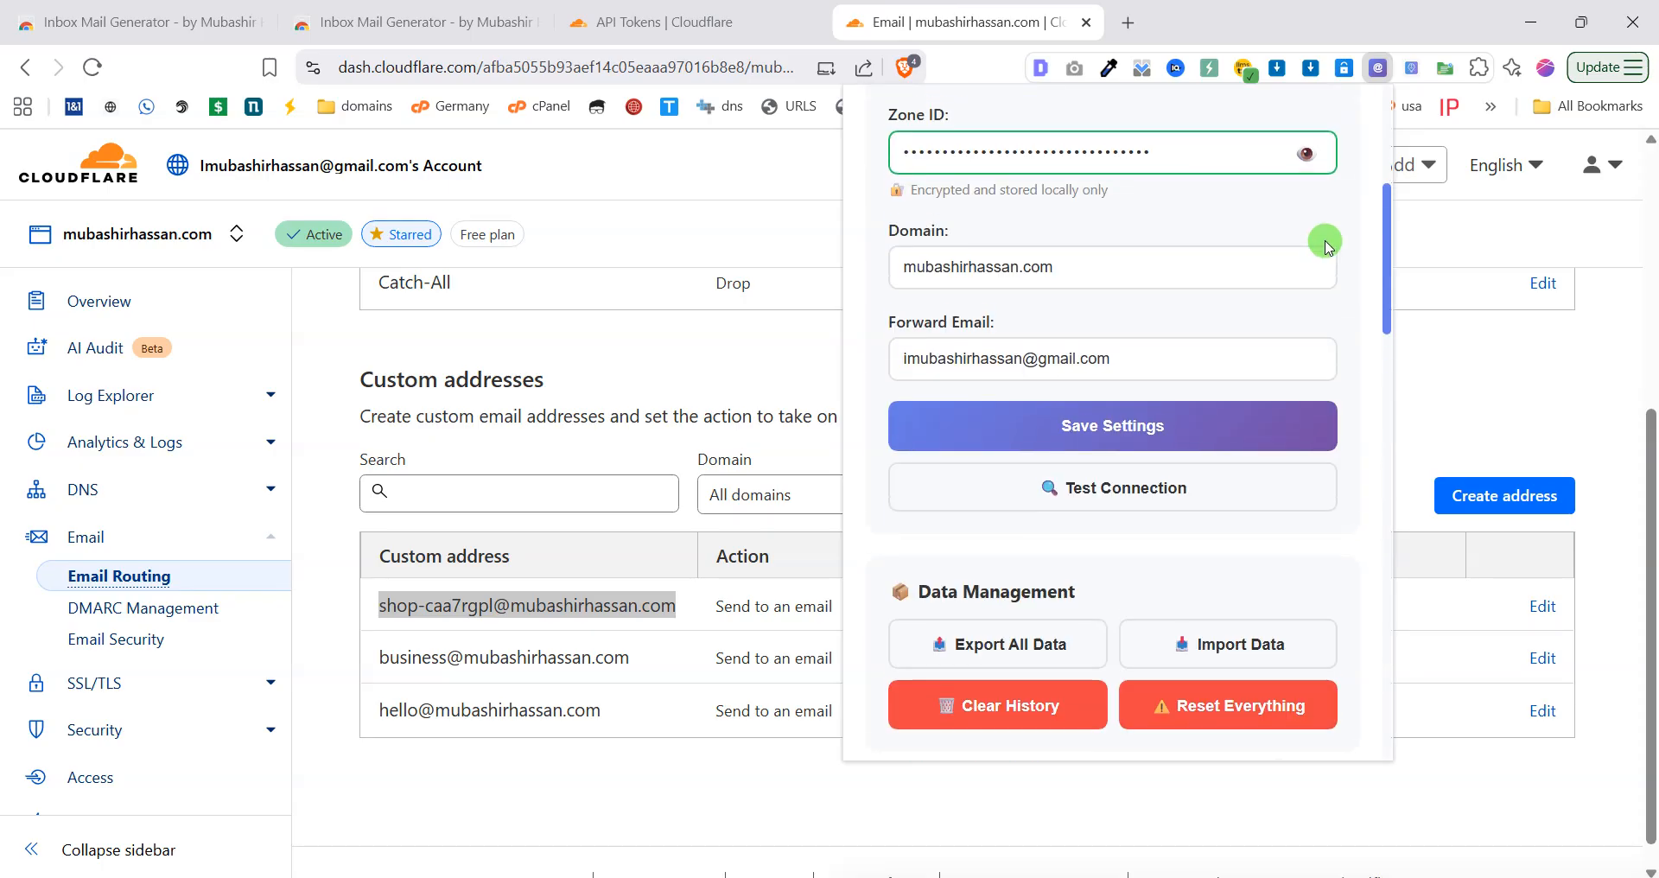
{"action": "left_click", "coordinate": [1355, 123]}
{"action": "left_click", "coordinate": [1355, 123]}
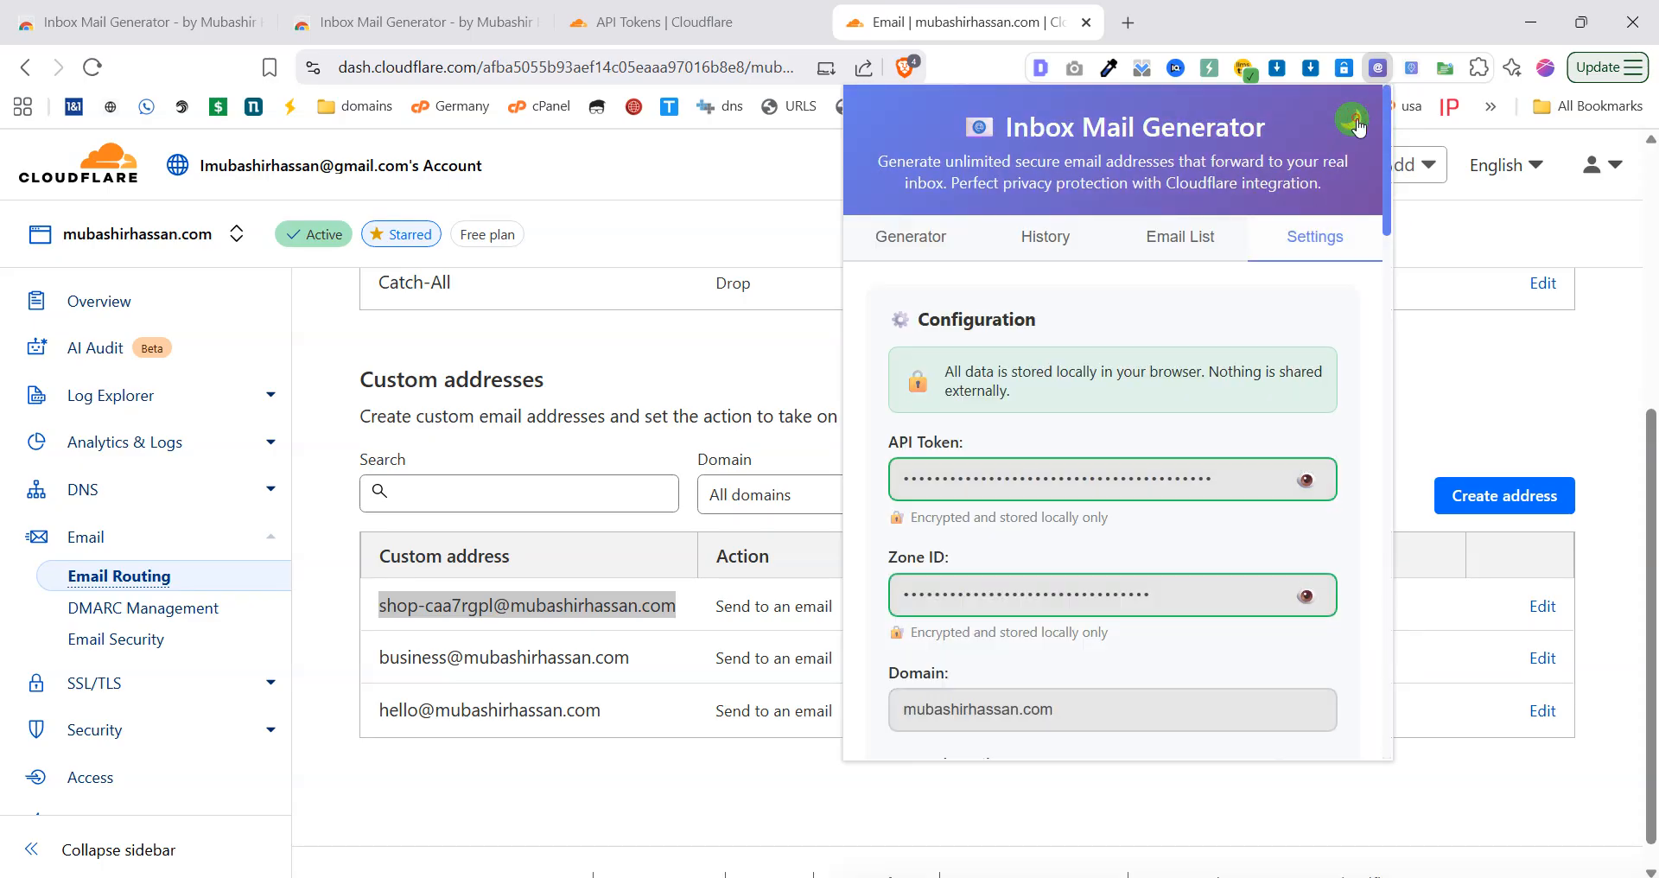
{"action": "scroll", "coordinate": [1222, 501], "scroll_direction": "down", "scroll_amount": 10}
{"action": "scroll", "coordinate": [1225, 511], "scroll_direction": "down", "scroll_amount": 8}
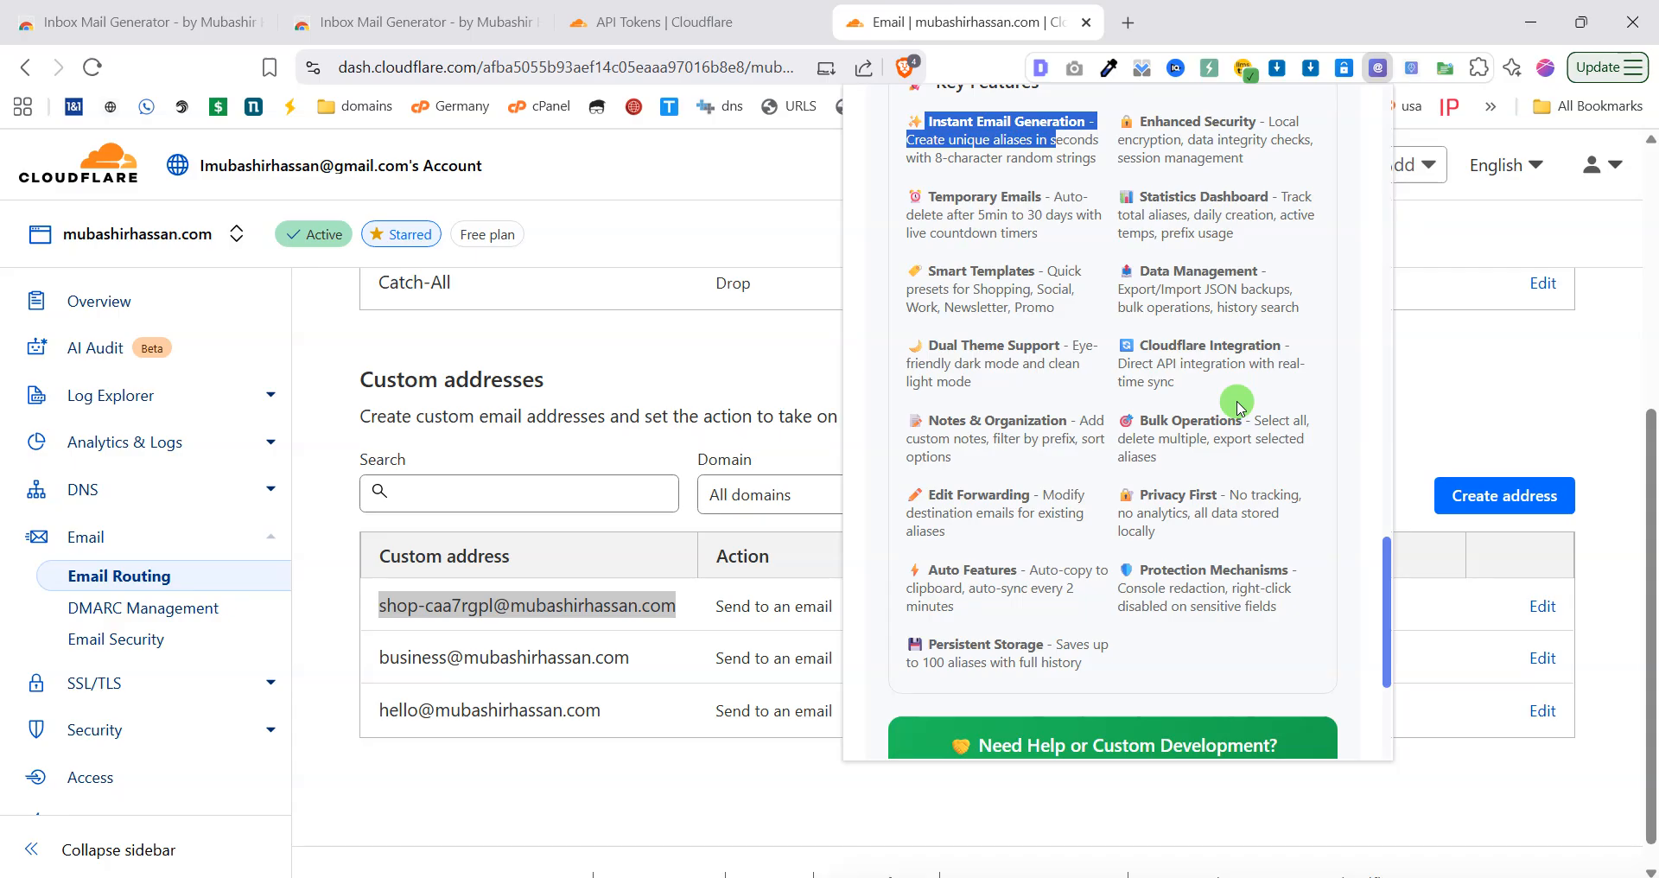
{"action": "scroll", "coordinate": [1093, 529], "scroll_direction": "down", "scroll_amount": 1}
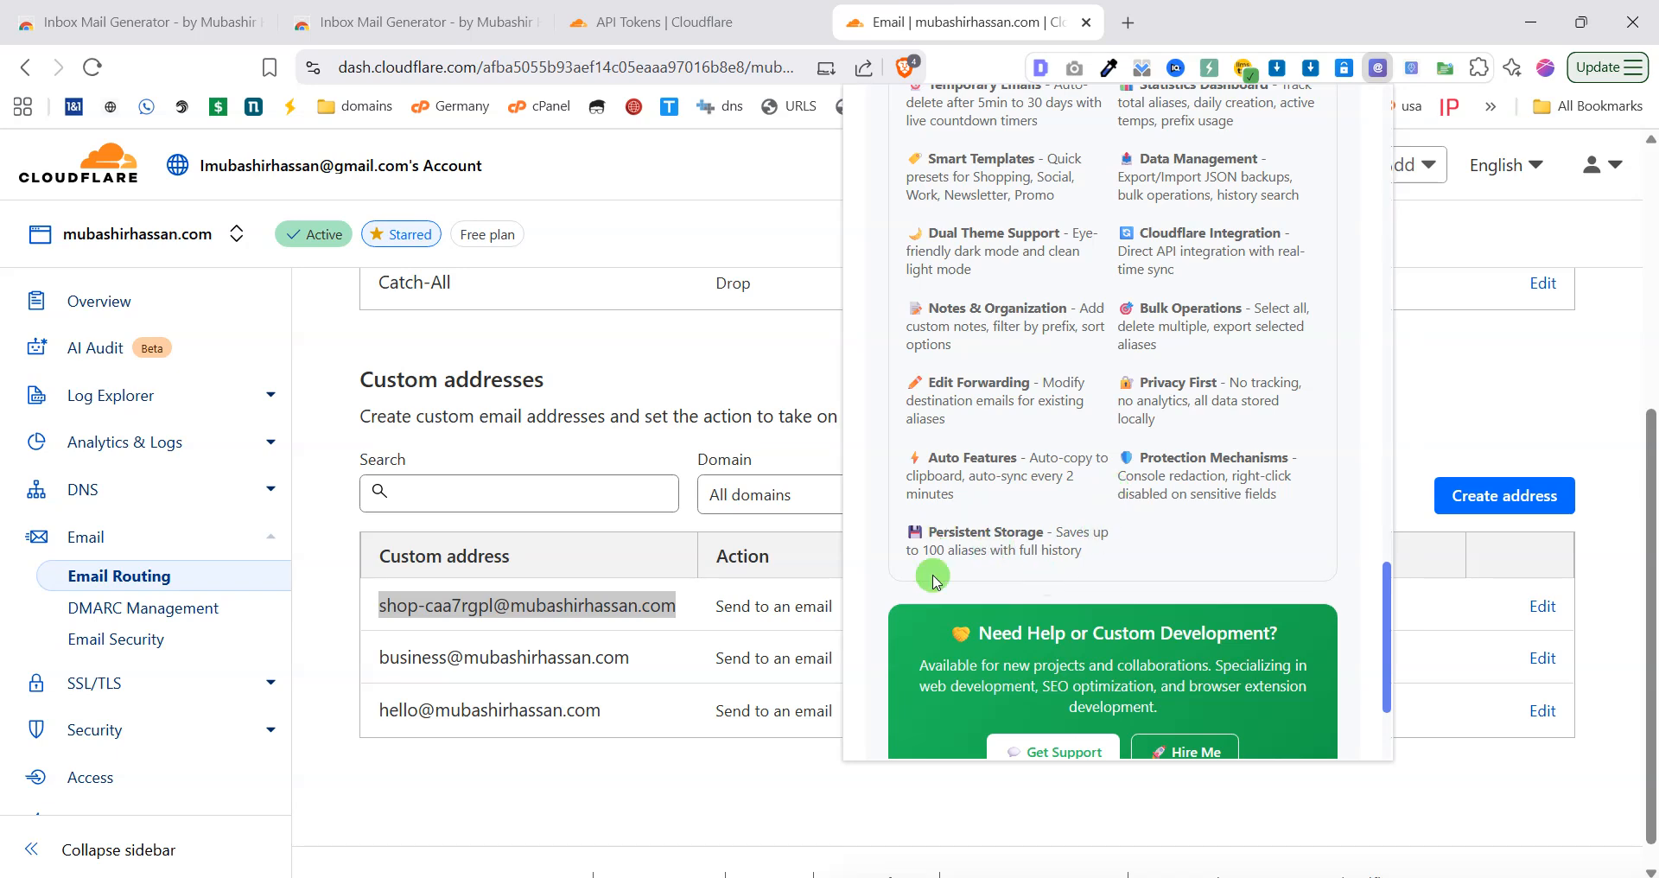
{"action": "scroll", "coordinate": [959, 519], "scroll_direction": "down", "scroll_amount": 2}
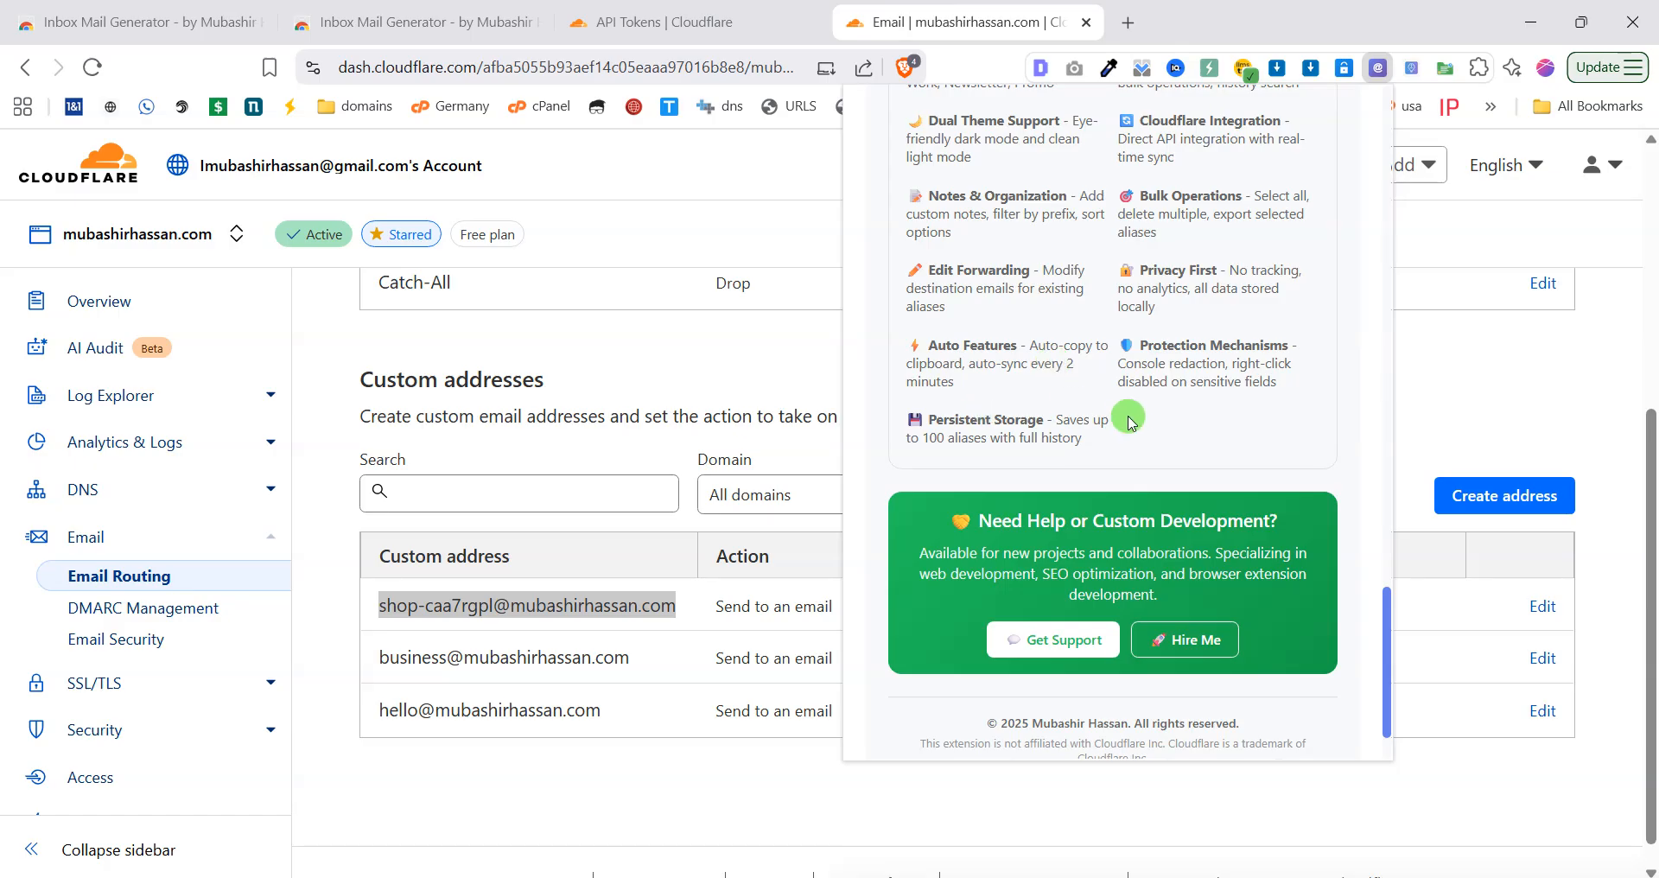
{"action": "scroll", "coordinate": [1128, 418], "scroll_direction": "down", "scroll_amount": 1}
{"action": "scroll", "coordinate": [1117, 480], "scroll_direction": "up", "scroll_amount": 15}
{"action": "scroll", "coordinate": [1115, 497], "scroll_direction": "up", "scroll_amount": 3}
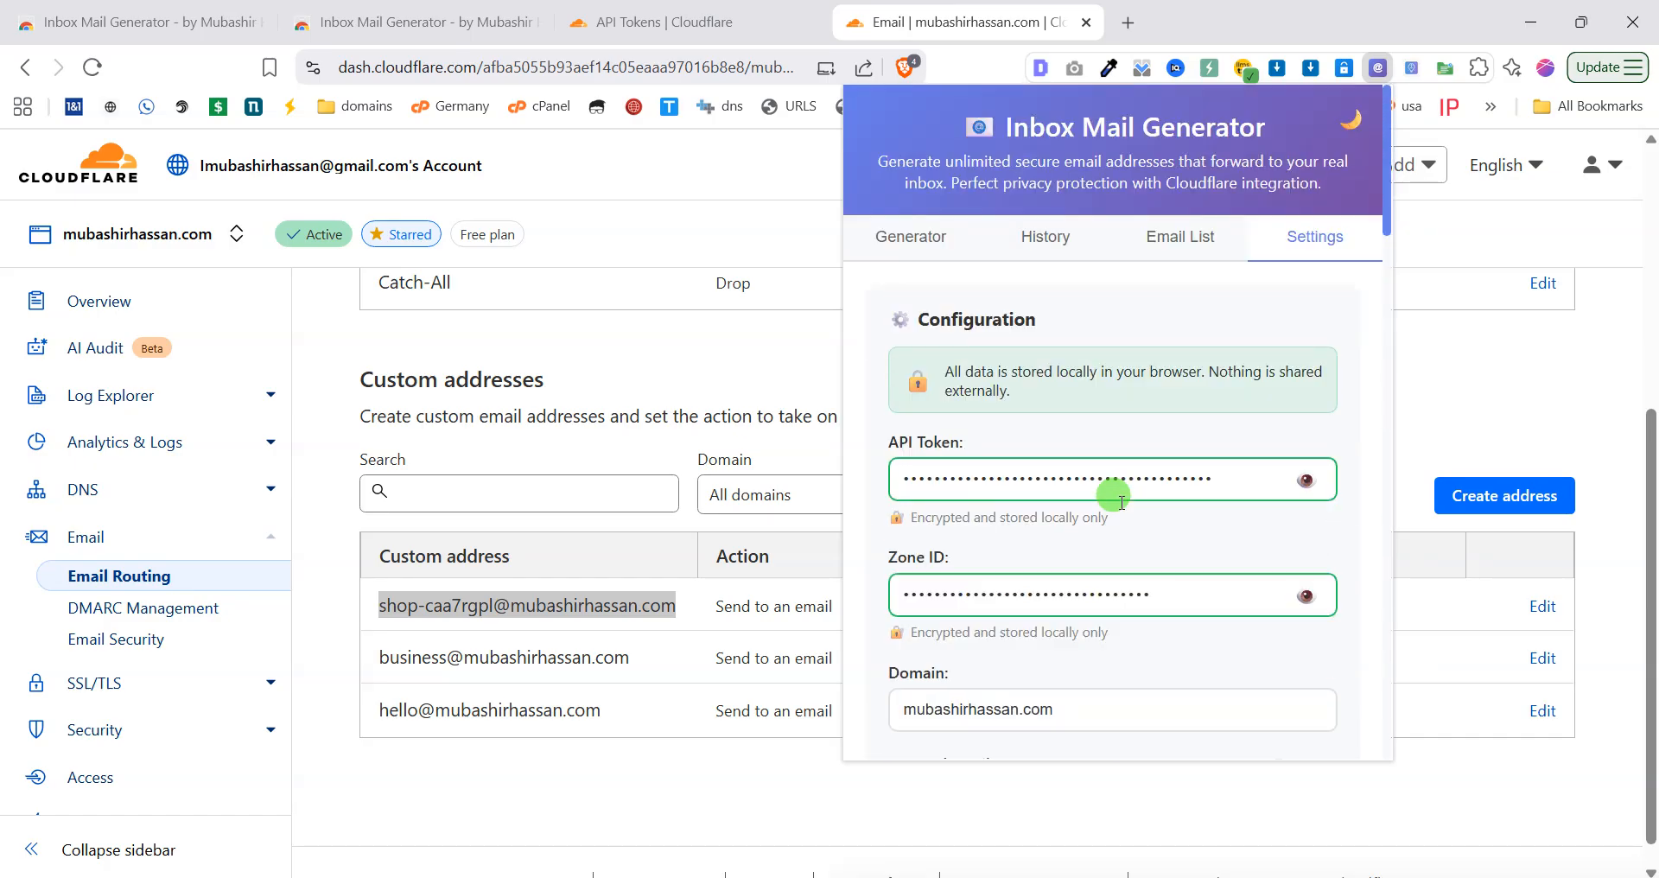
Delete the temporary shop alias from the Email List and reload Cloudflare's Email Routing page.
{"action": "left_click", "coordinate": [1159, 248]}
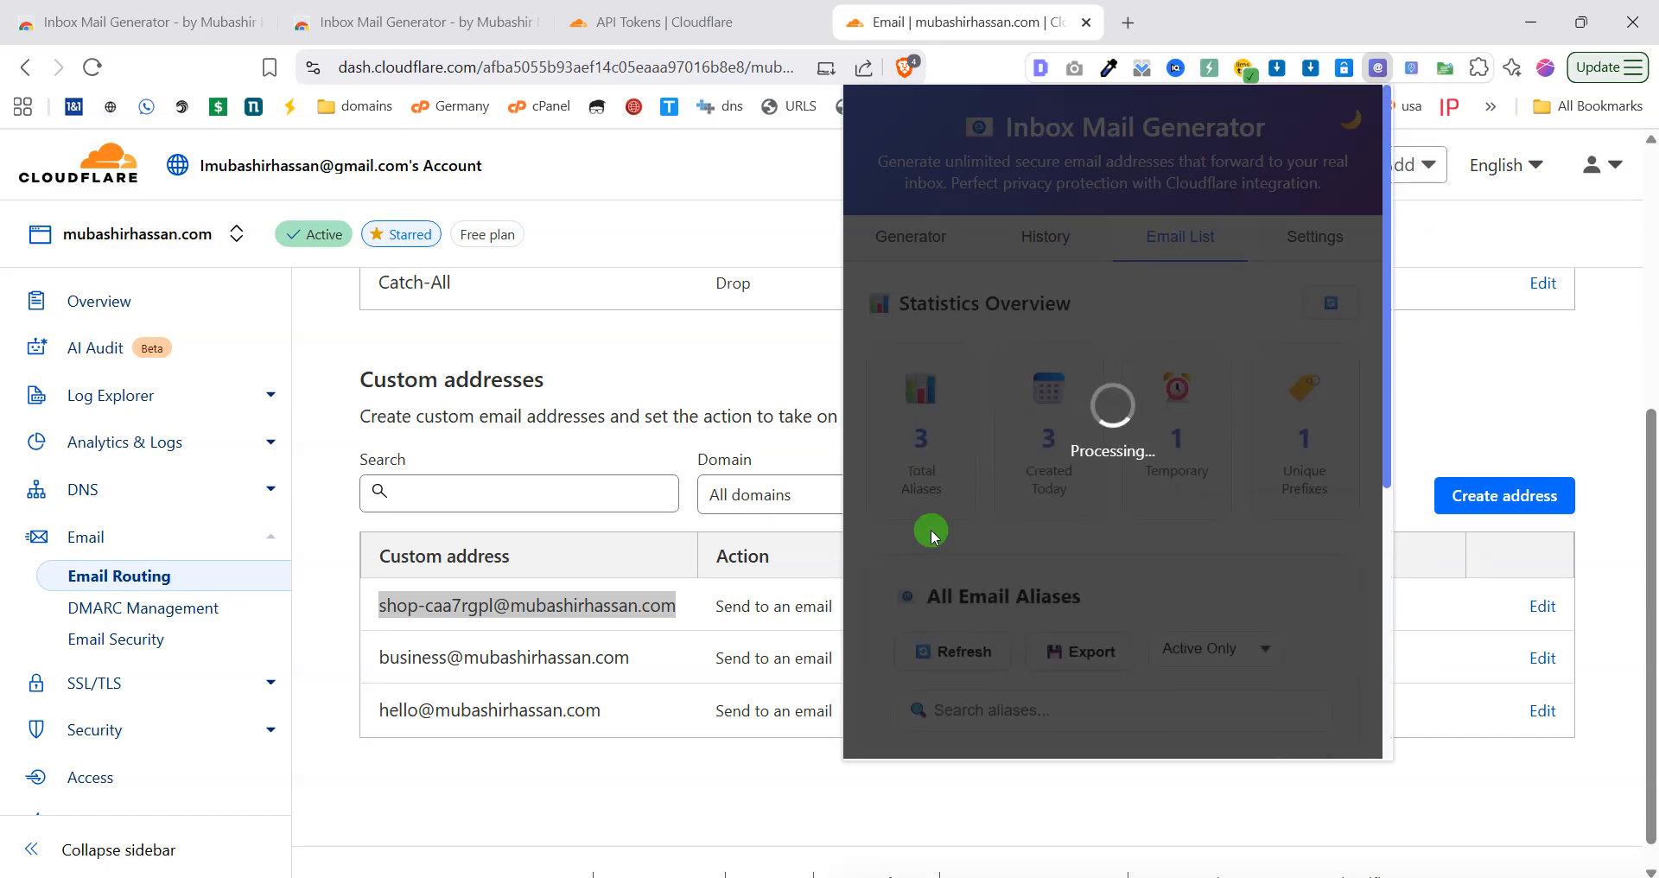
{"action": "scroll", "coordinate": [1222, 493], "scroll_direction": "down", "scroll_amount": 5}
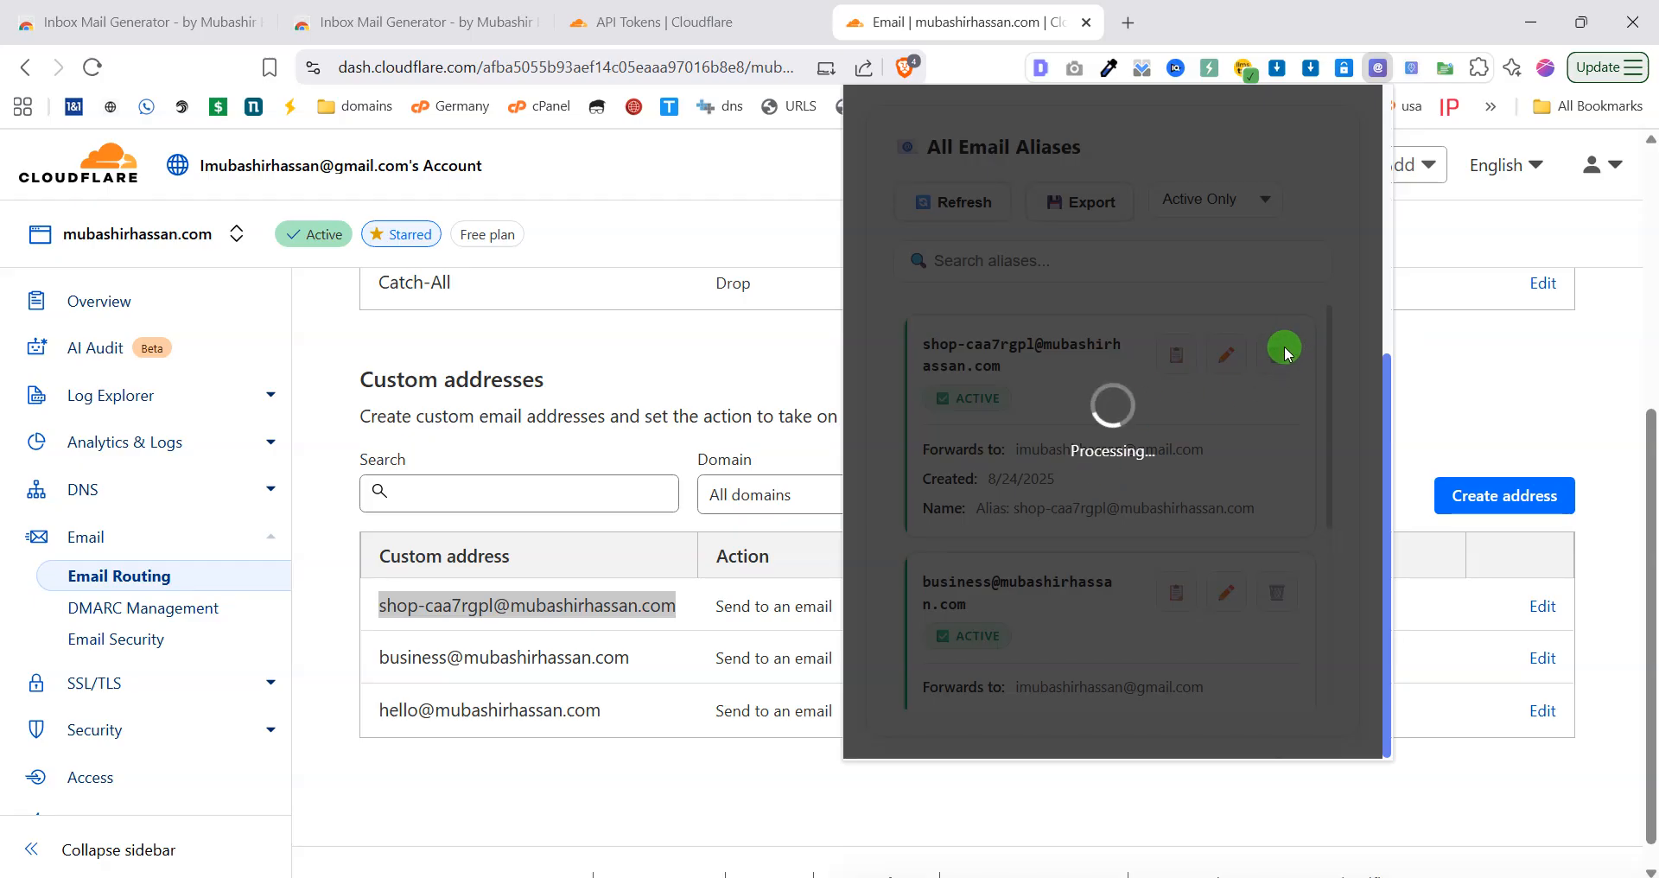
{"action": "left_click", "coordinate": [1275, 353]}
{"action": "left_click", "coordinate": [1214, 495]}
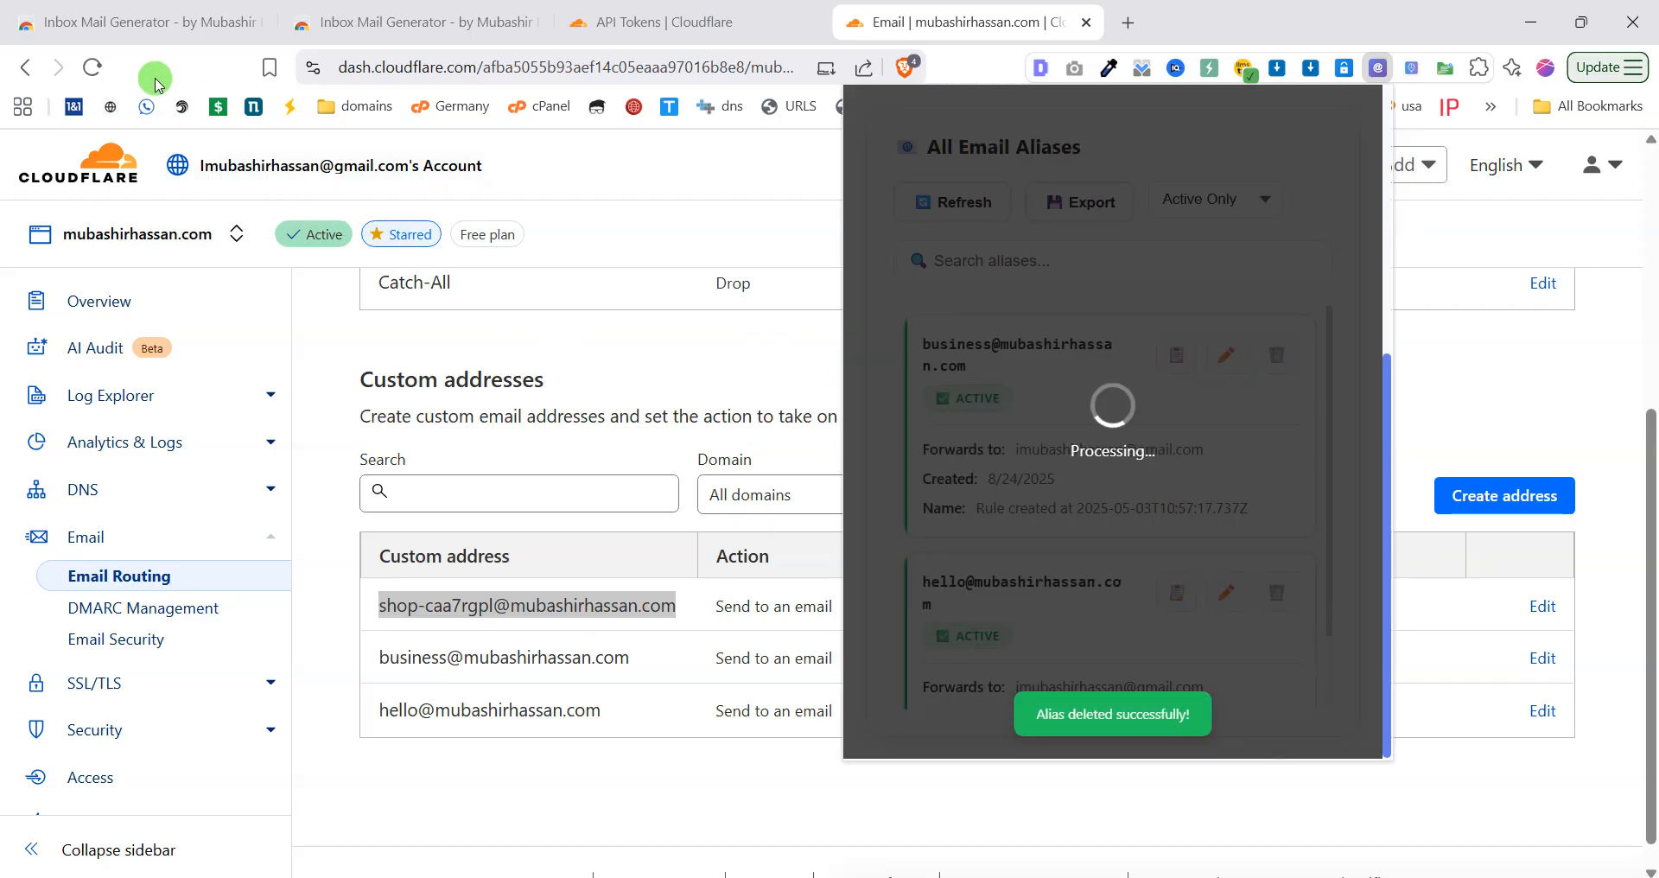
{"action": "left_click", "coordinate": [93, 67]}
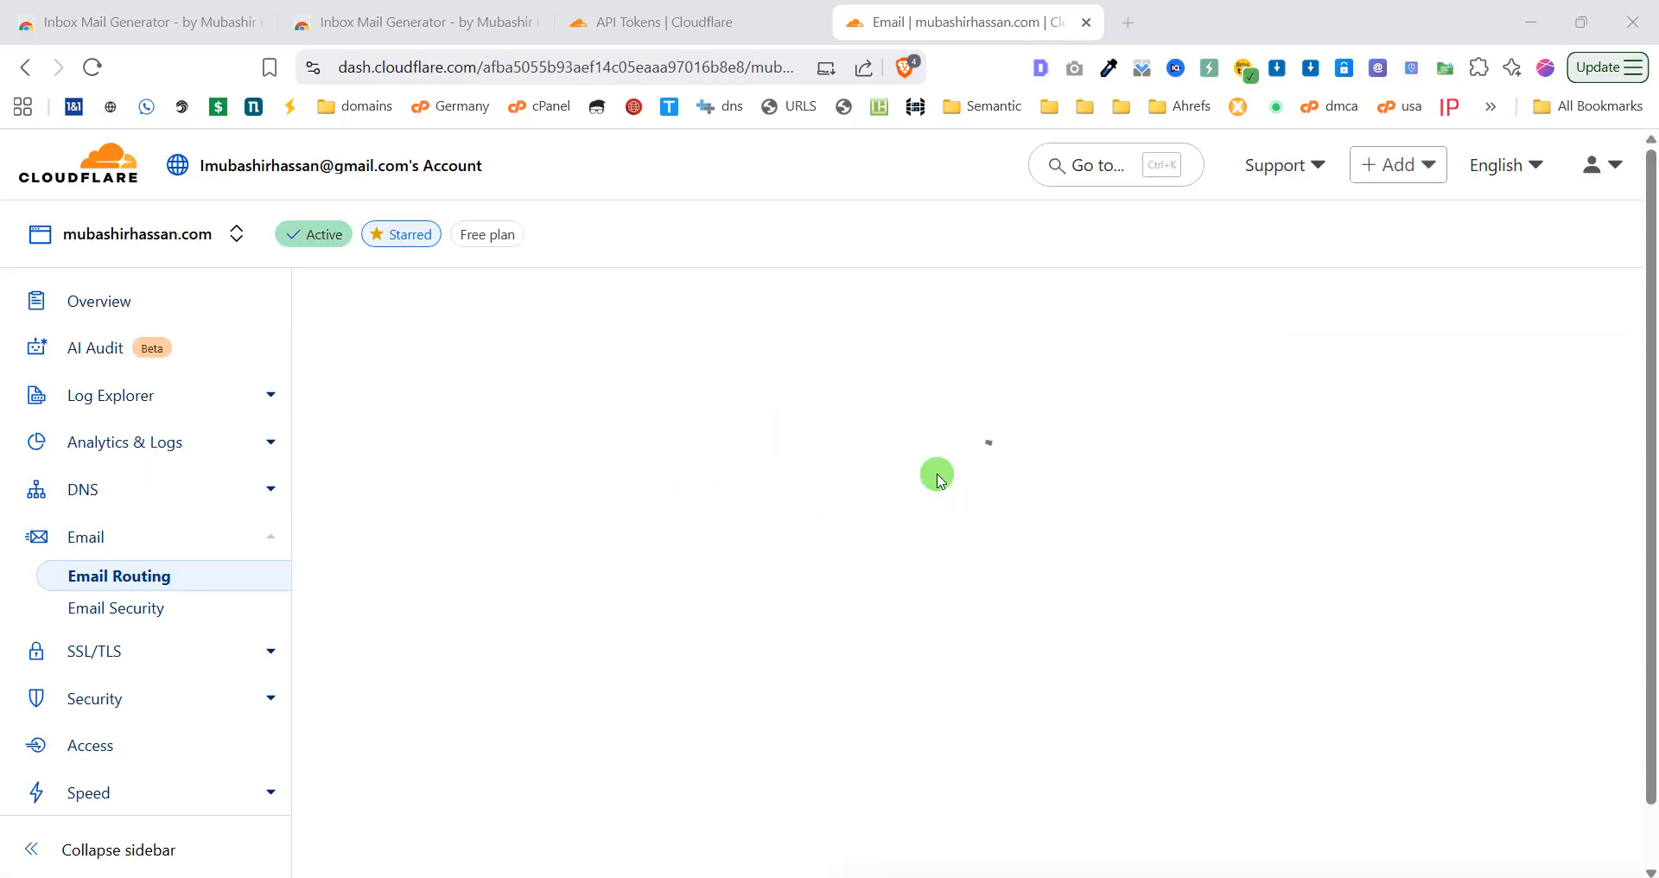
Confirm Custom addresses lists only business and hello, then view the extension's alias History.
{"action": "scroll", "coordinate": [938, 473], "scroll_direction": "down", "scroll_amount": 5}
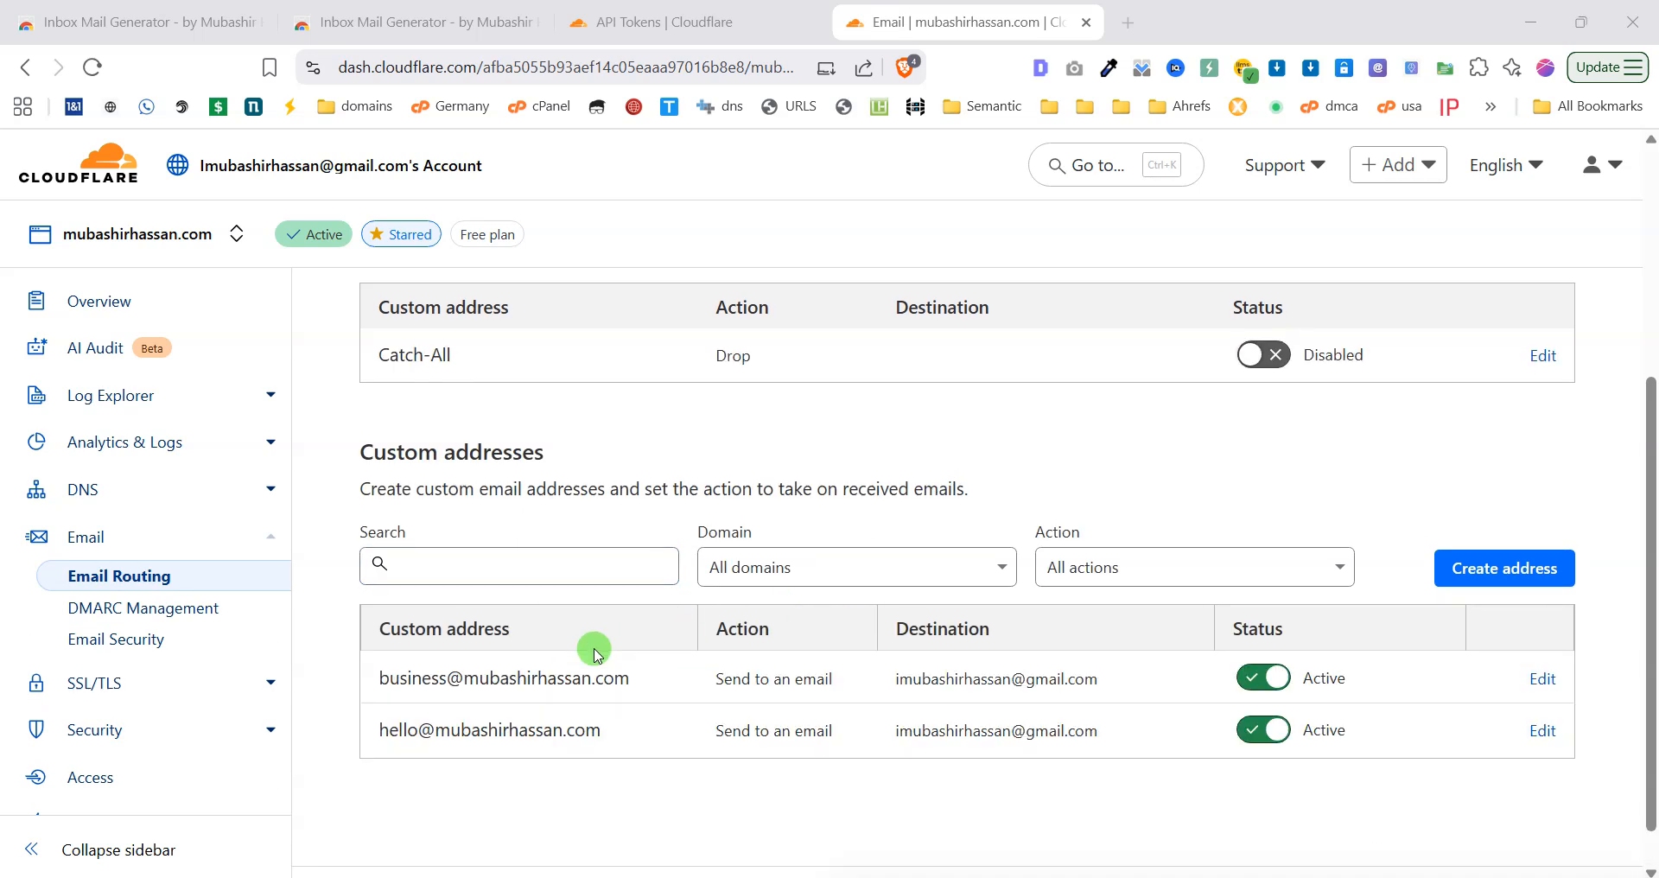
{"action": "left_click", "coordinate": [1375, 71]}
{"action": "left_click", "coordinate": [1044, 237]}
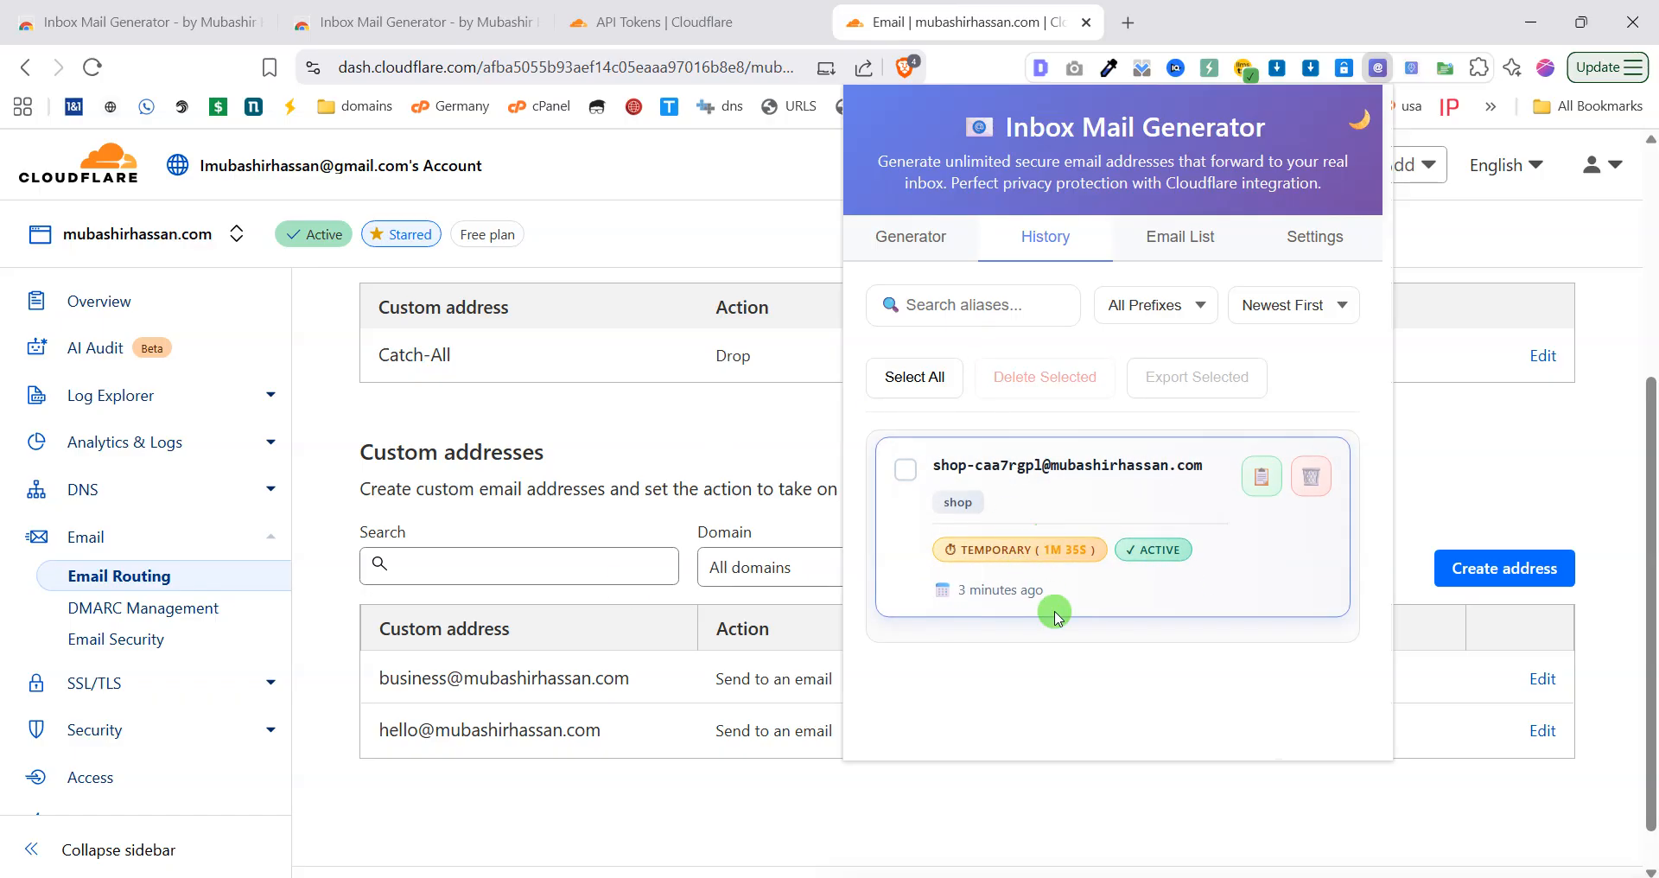
Remove the shop alias from History, leaving only business and hello aliases in the Email List.
{"action": "left_click", "coordinate": [1317, 481]}
{"action": "left_click", "coordinate": [1205, 470]}
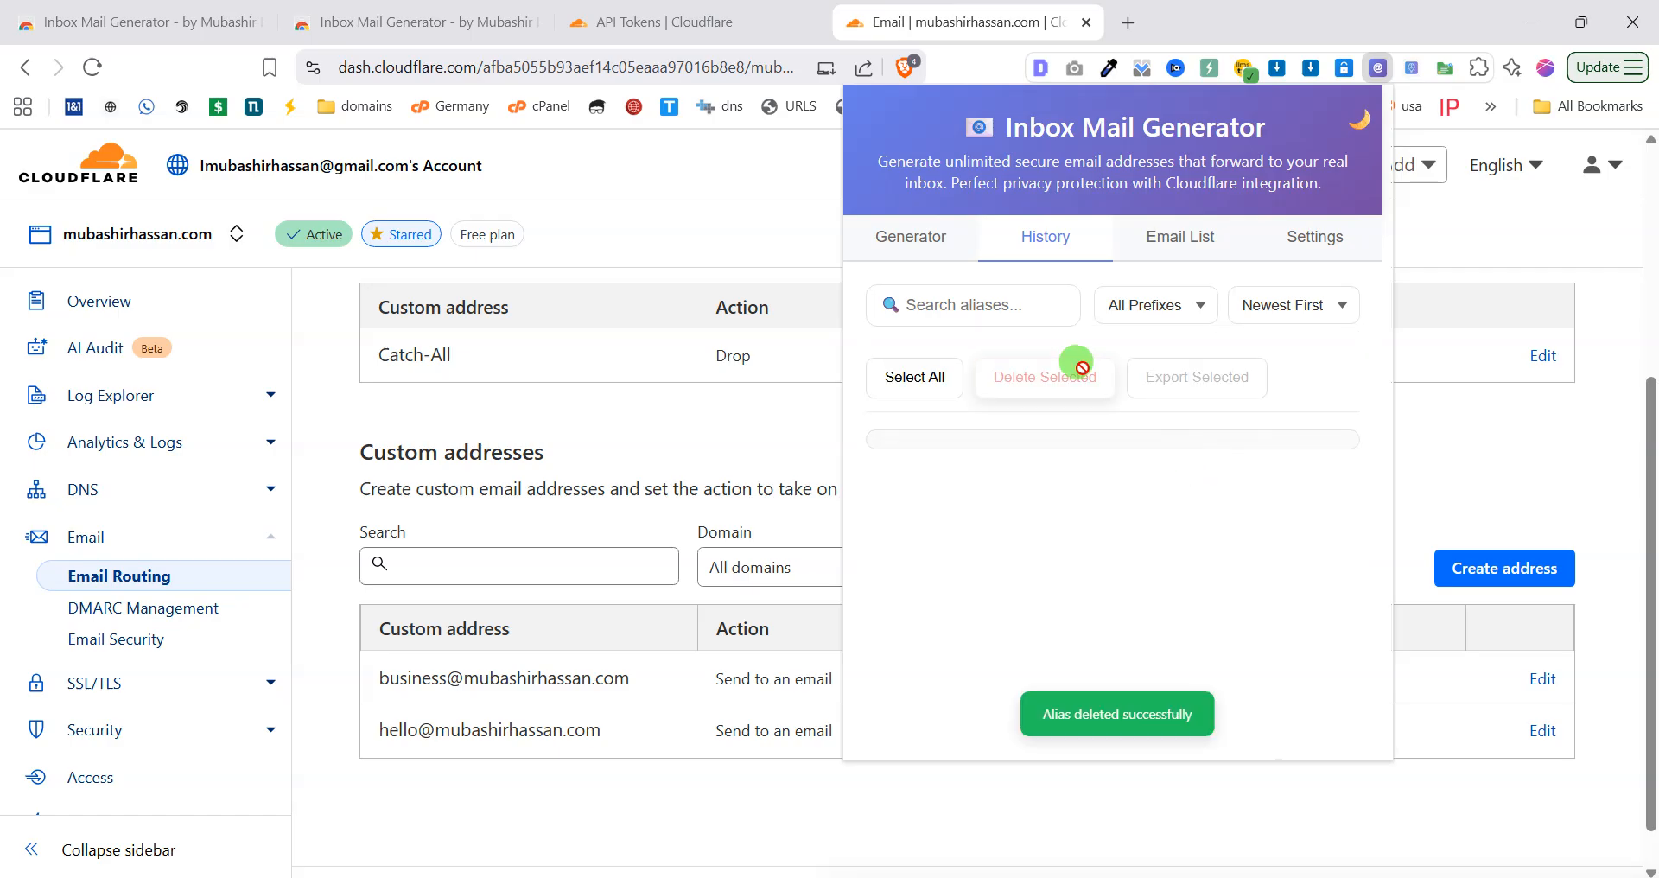
{"action": "left_click", "coordinate": [1175, 238]}
{"action": "scroll", "coordinate": [995, 527], "scroll_direction": "down", "scroll_amount": 1}
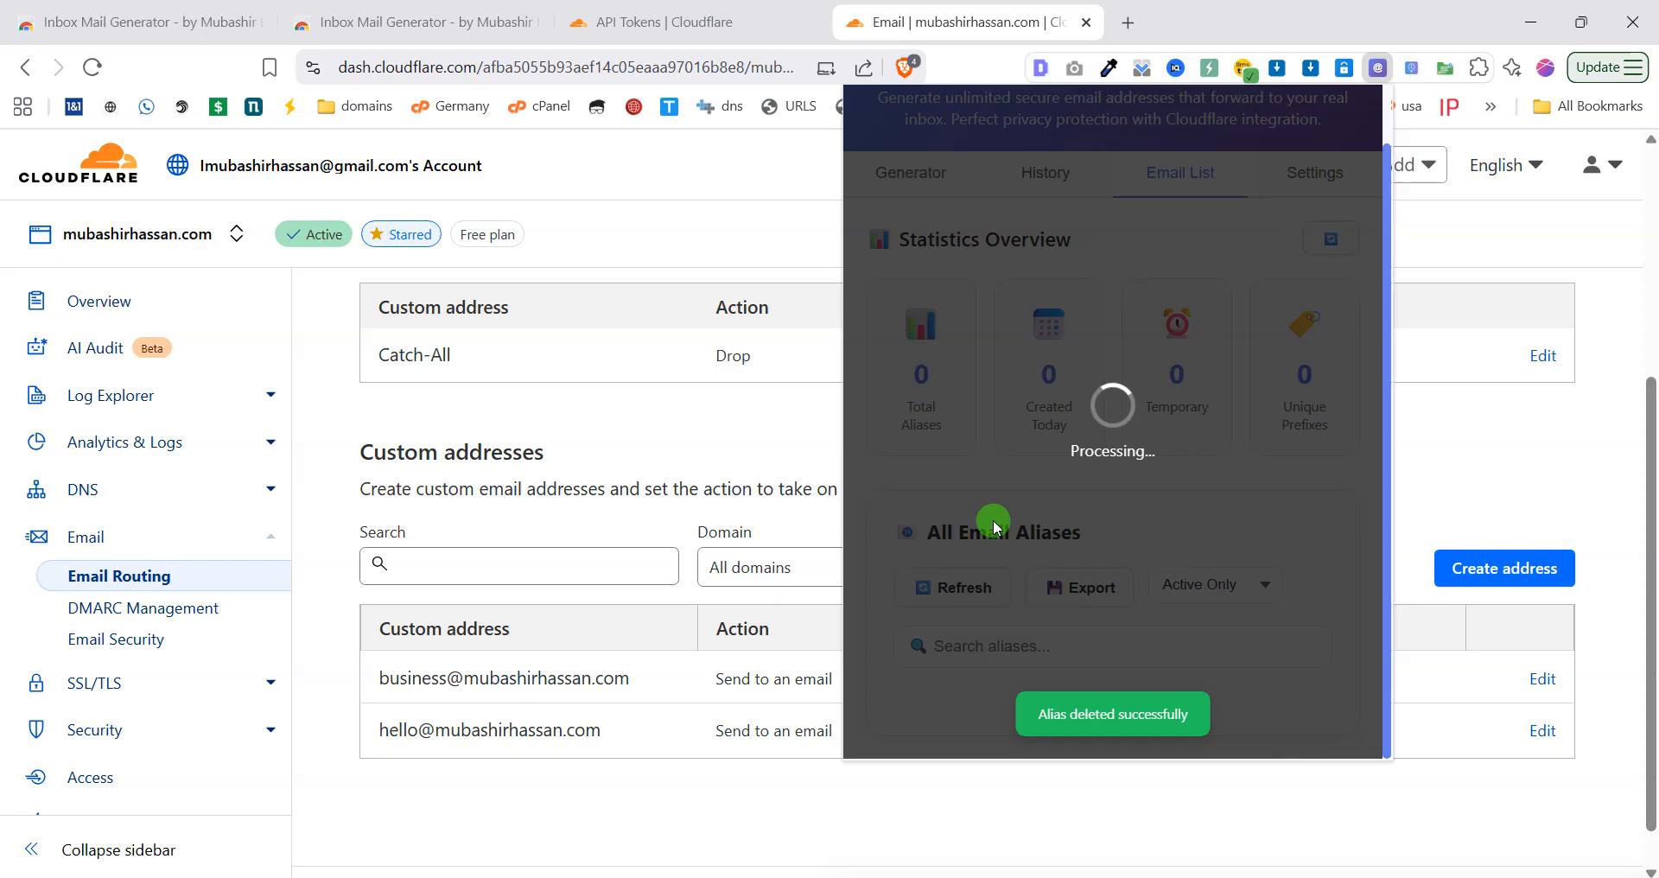
{"action": "scroll", "coordinate": [1011, 544], "scroll_direction": "down", "scroll_amount": 6}
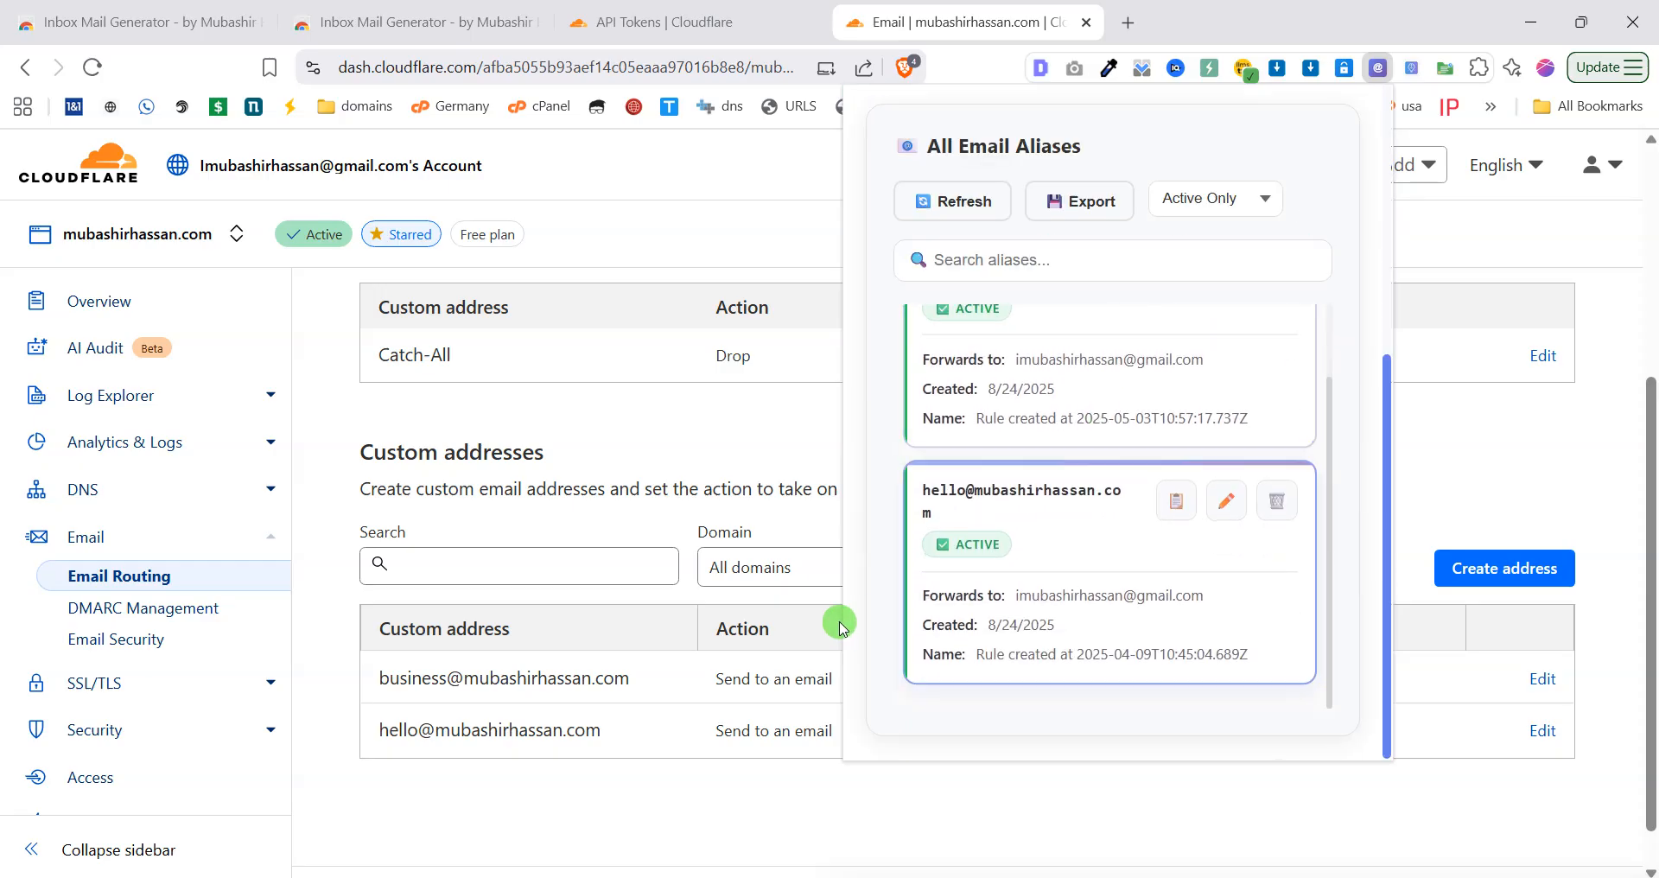
{"action": "scroll", "coordinate": [843, 626], "scroll_direction": "up", "scroll_amount": 2}
{"action": "scroll", "coordinate": [1150, 588], "scroll_direction": "up", "scroll_amount": 1}
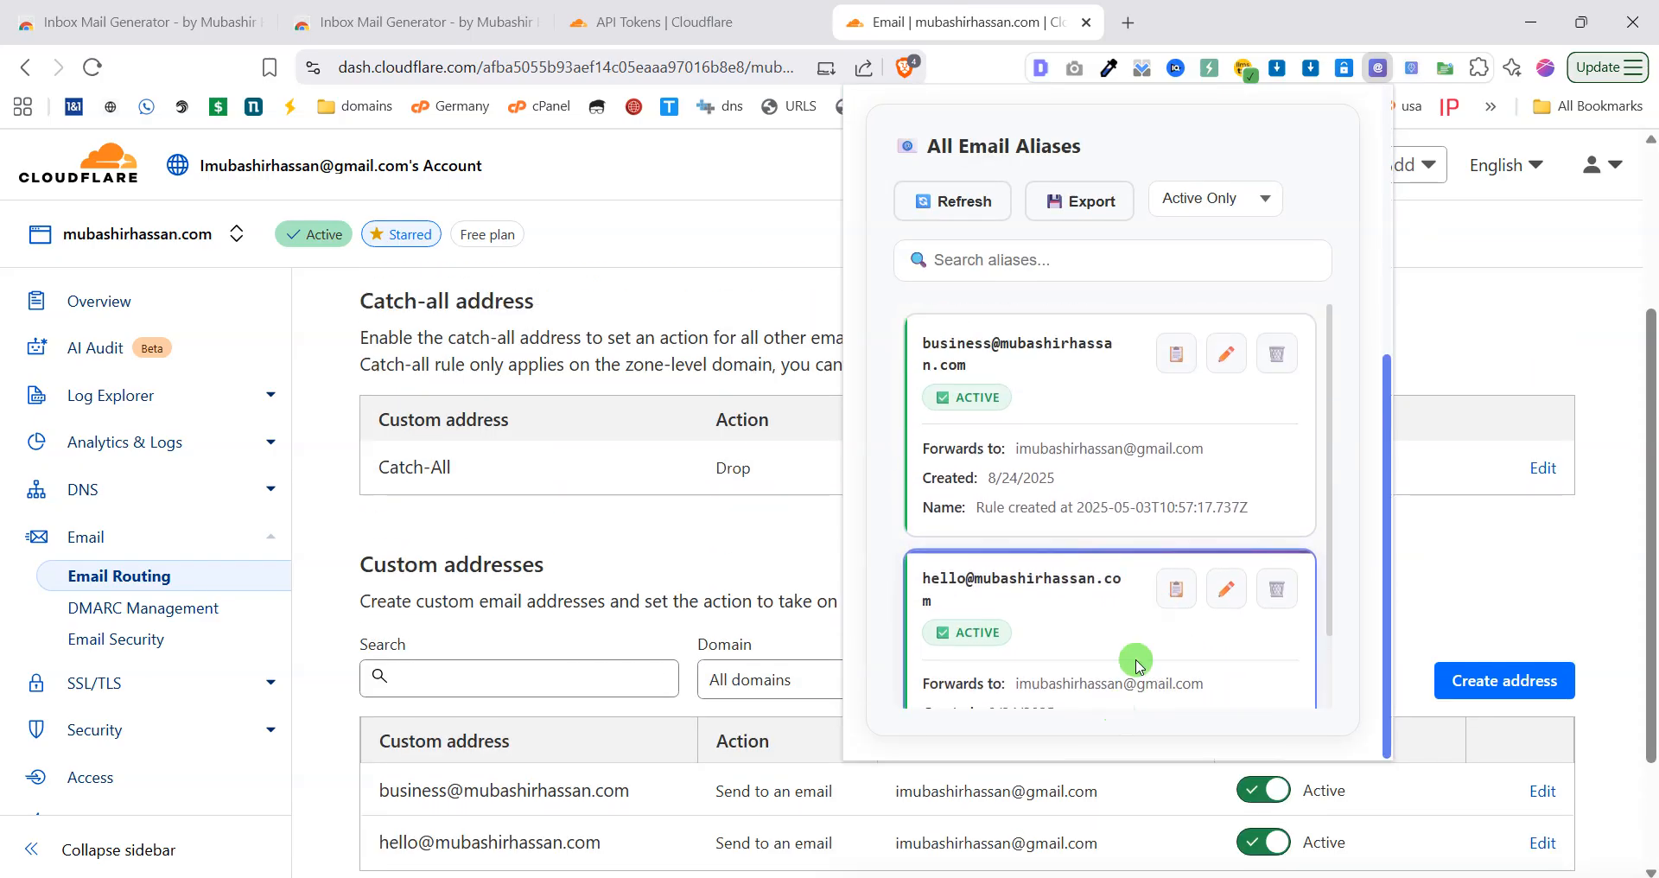